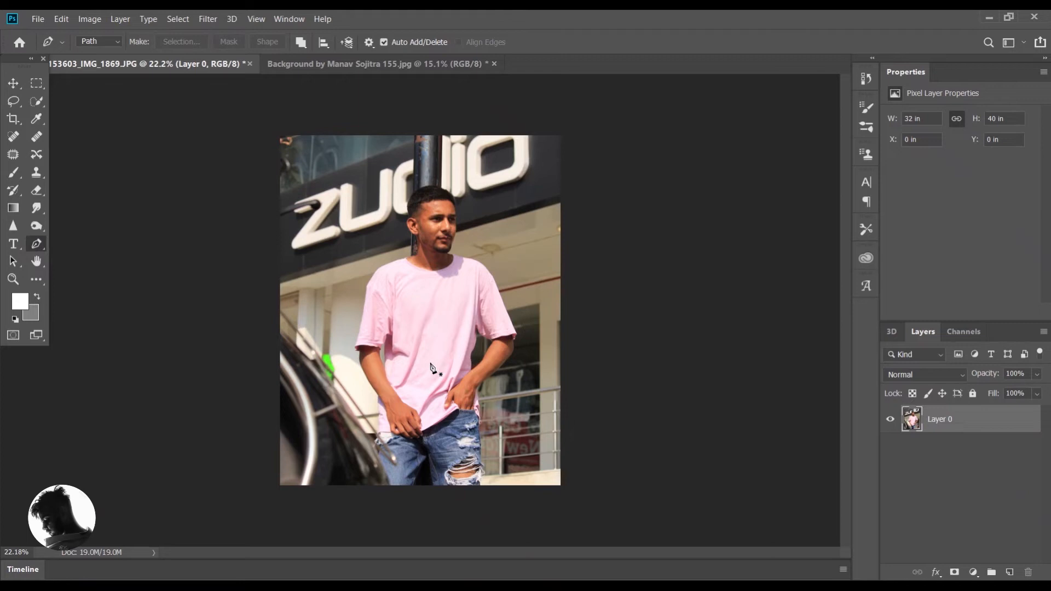
Step: Start a Pen tool path at the jeans' bottom edge and trace it up past the frayed knee rip on the outer thigh
scroll(433, 371, "up", 5)
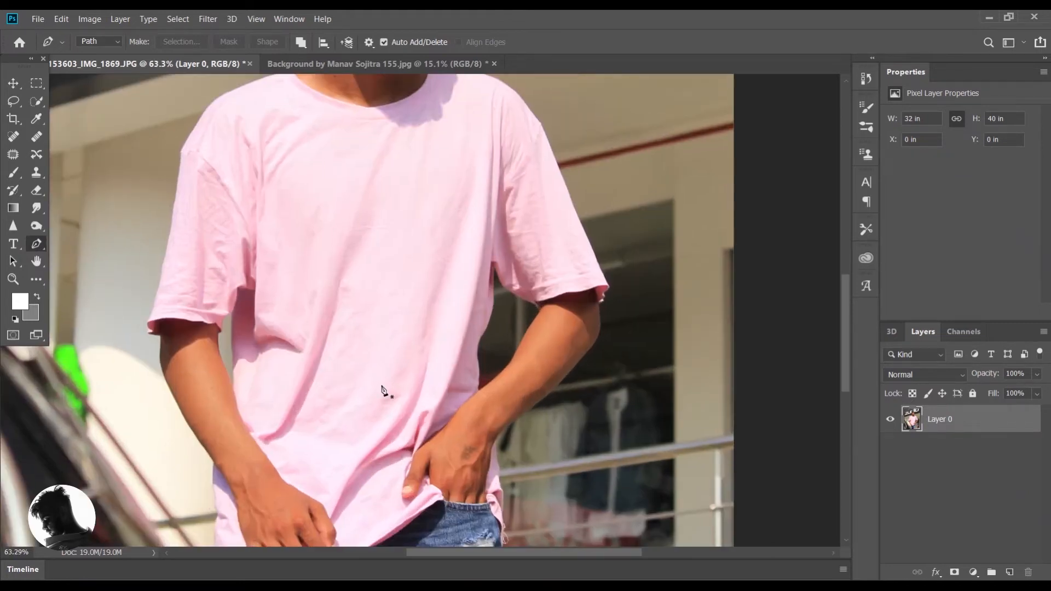
scroll(382, 390, "down", 4)
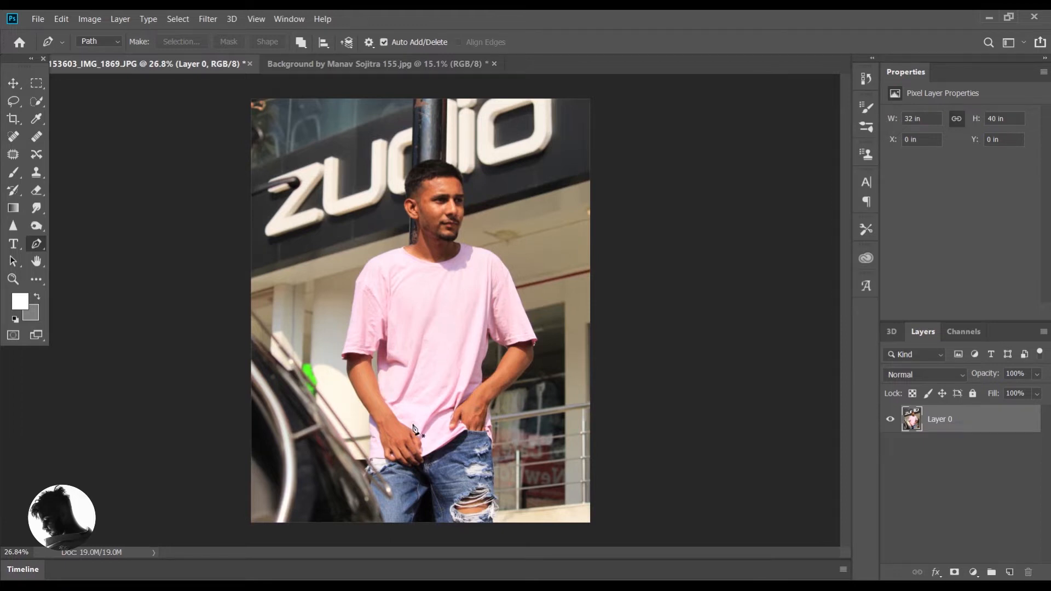
scroll(511, 520, "up", 6)
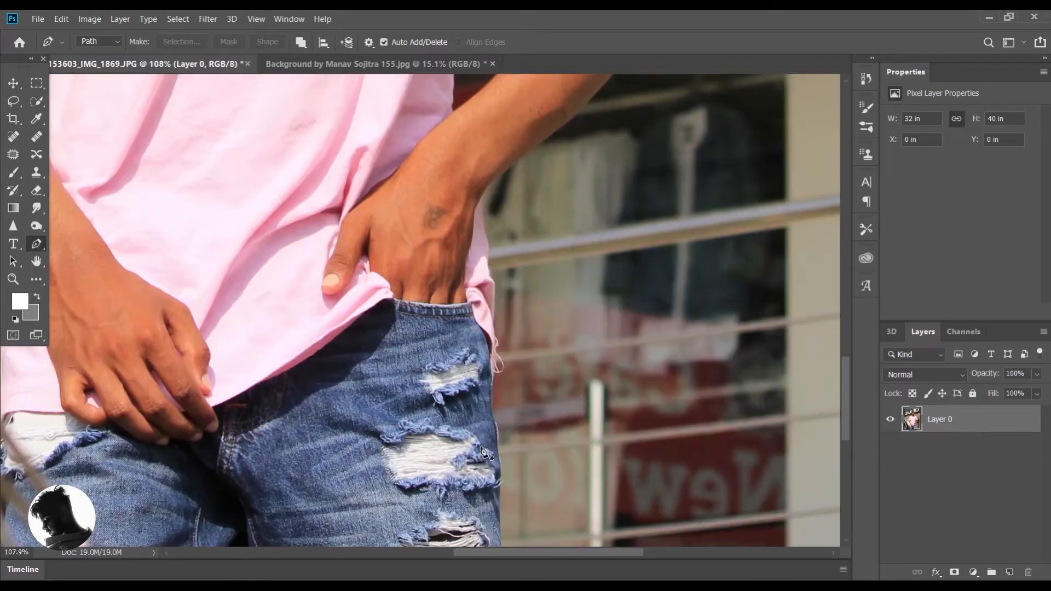
scroll(484, 449, "down", 10)
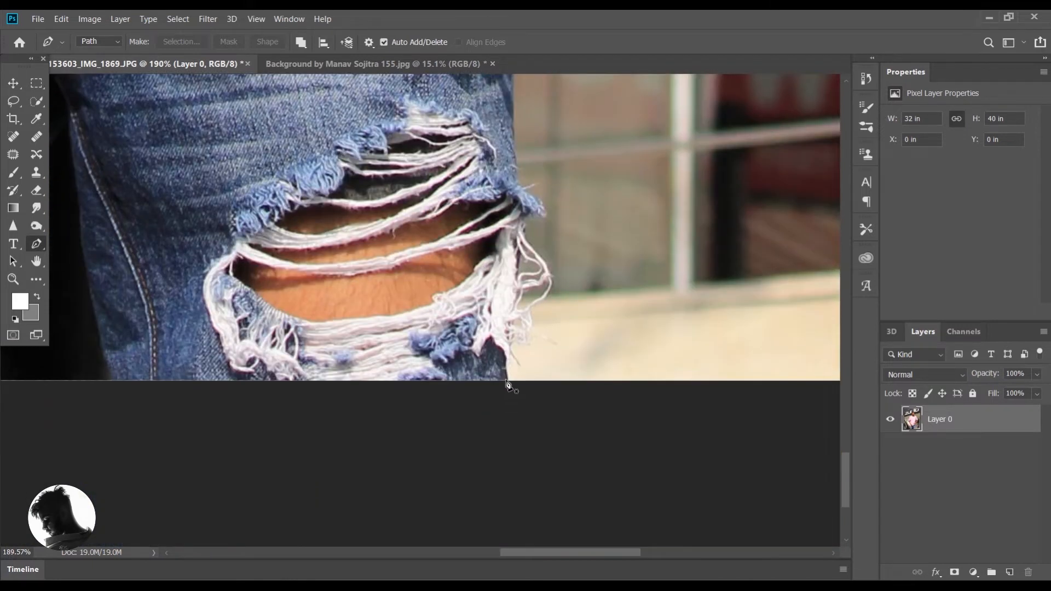
left_click(506, 379)
left_click(526, 233)
left_click(527, 220)
left_click(526, 210)
left_click(527, 205)
left_click(526, 190)
left_click(517, 175)
scroll(517, 181, "up", 4)
left_click_drag(513, 271, 514, 241)
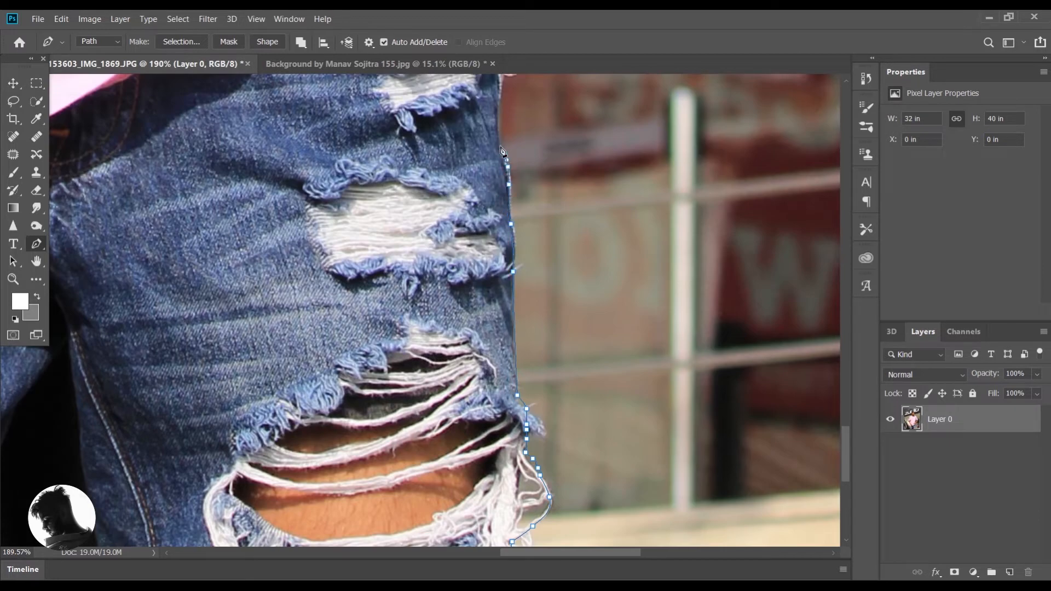
Step: Continue the path up the outer edge of the jeans and the shirt hem to the wrist of the pocketed hand
scroll(501, 152, "up", 4)
left_click(504, 217)
scroll(497, 110, "up", 3)
left_click(505, 179)
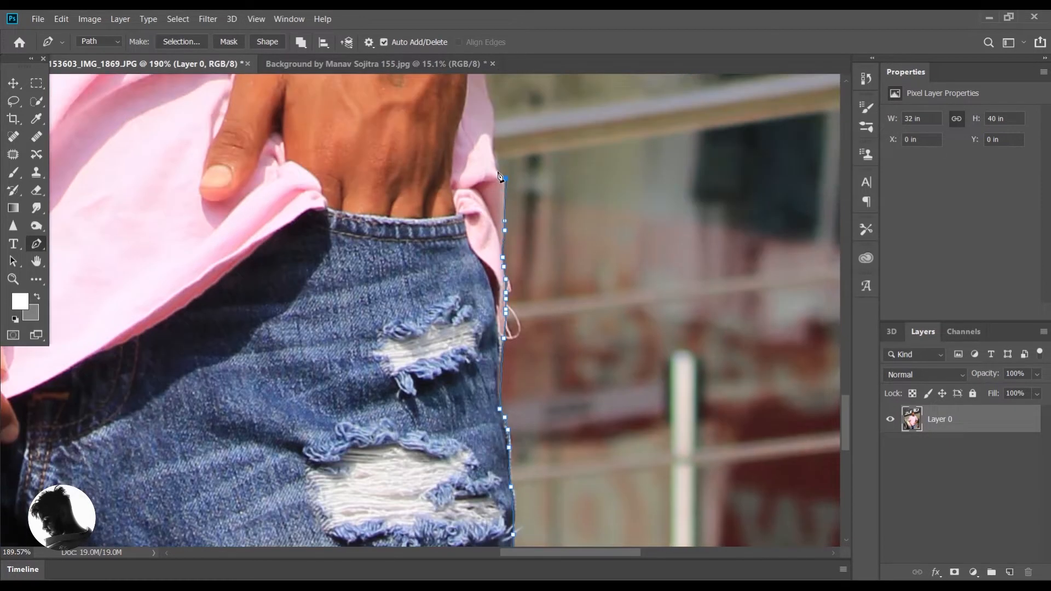
scroll(495, 112, "up", 3)
left_click(490, 157)
left_click(480, 154)
left_click(496, 127)
Step: Trace the path along the underside of the forearm and around the elbow
scroll(552, 114, "up", 3)
left_click_drag(560, 206, 584, 188)
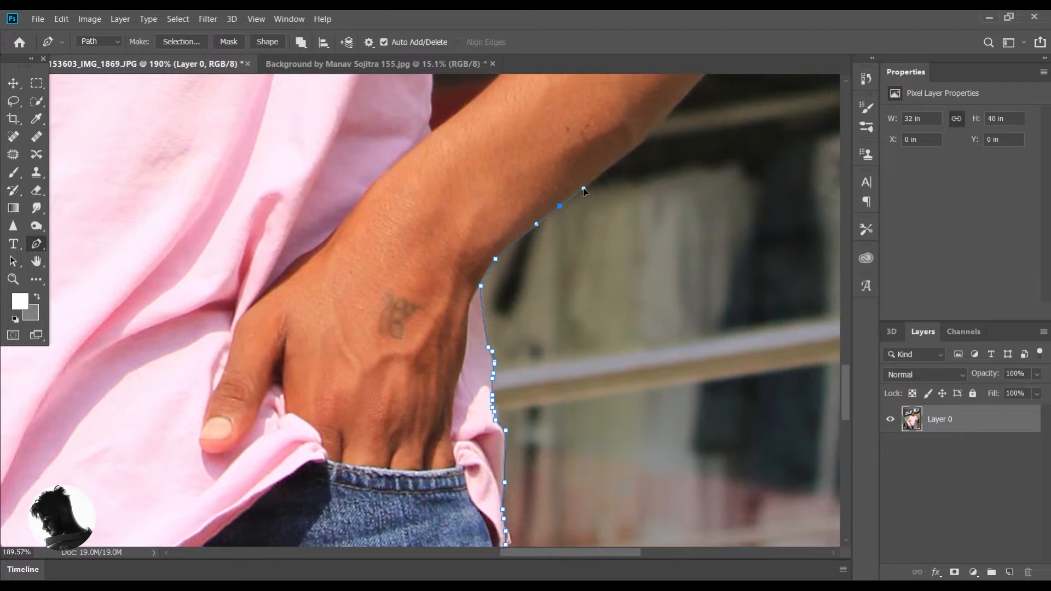
scroll(592, 181, "up", 2)
left_click_drag(669, 202, 690, 179)
left_click_drag(625, 553, 654, 553)
scroll(597, 306, "up", 4)
left_click_drag(590, 270, 607, 251)
left_click_drag(611, 207, 611, 189)
Step: Extend the path around the sleeve cuff and up the sleeve's outer edge to the shoulder seam
left_click(608, 156)
left_click(608, 147)
left_click(620, 139)
left_click(624, 126)
scroll(639, 98, "up", 3)
left_click(612, 226)
scroll(585, 194, "up", 3)
left_click(546, 290)
scroll(542, 285, "up", 3)
left_click(498, 344)
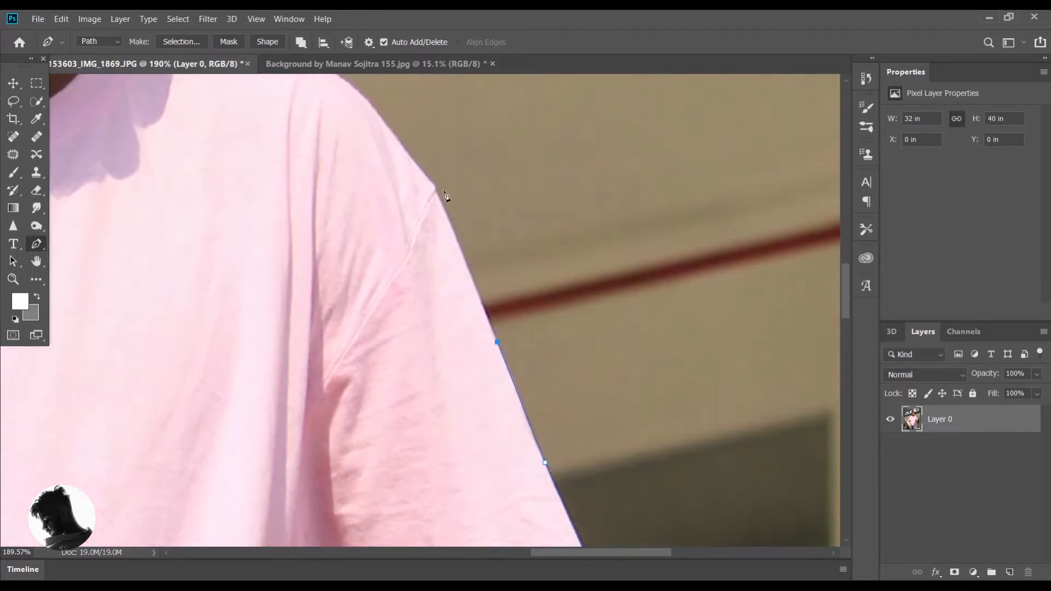
left_click(437, 199)
Step: Trace the path over the shoulder and across the collar to the chin
scroll(435, 189, "up", 1)
scroll(232, 104, "up", 1)
left_click_drag(222, 138, 153, 131)
left_click_drag(568, 554, 532, 554)
left_click_drag(441, 136, 409, 134)
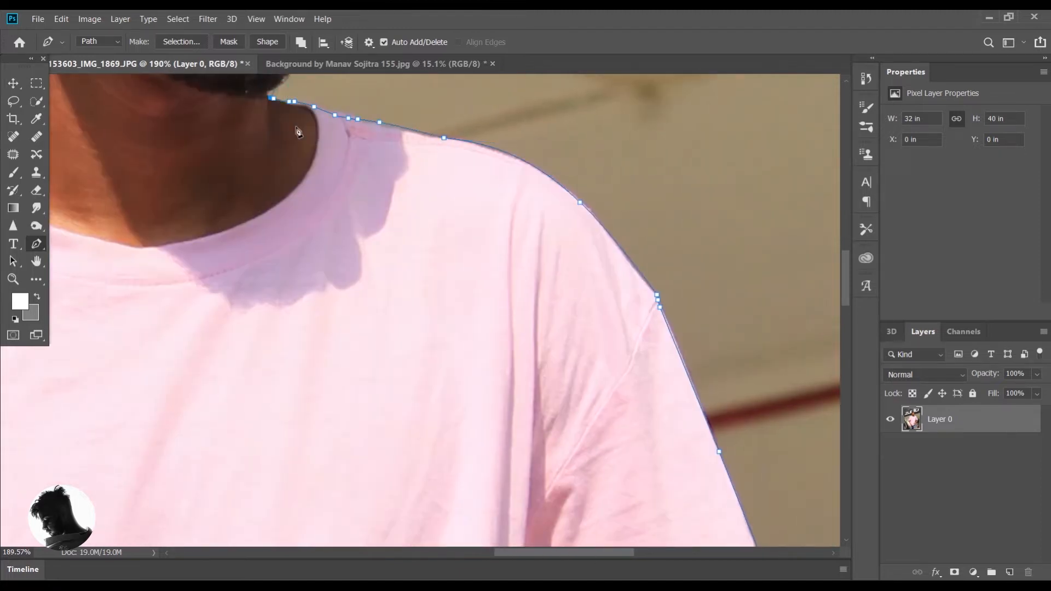
Step: Trace the path up the side of the face from the chin to the hairline
scroll(289, 97, "up", 3)
scroll(340, 116, "up", 3)
left_click_drag(339, 258, 339, 271)
left_click(344, 309)
left_click(338, 259)
left_click(343, 200)
left_click(336, 133)
Step: Carry the path over the top of the hair and down around the ear to the earlobe
scroll(335, 129, "down", 3)
left_click_drag(306, 177, 274, 155)
left_click_drag(191, 143, 142, 160)
left_click_drag(90, 210, 71, 252)
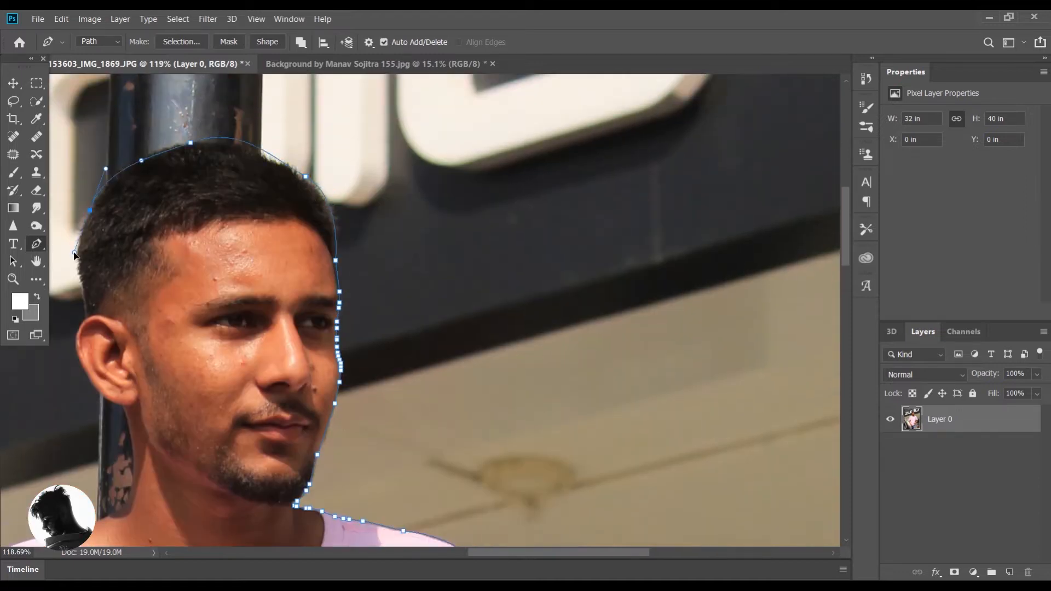
left_click(105, 398)
left_click(114, 400)
left_click(122, 408)
Step: Trace the path down the back of the neck and out over the other shoulder
scroll(125, 408, "down", 2)
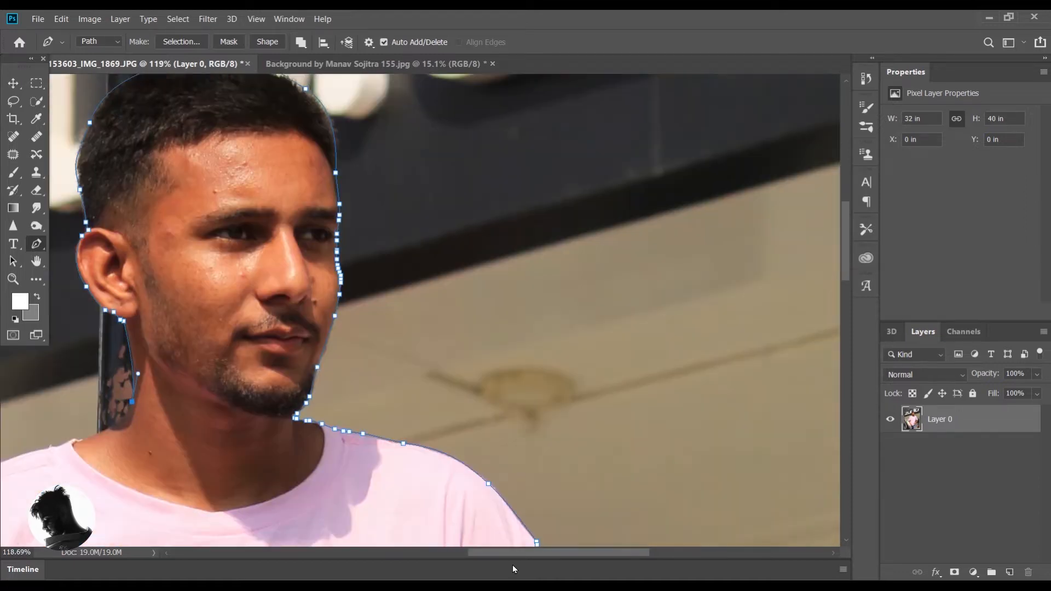
left_click_drag(509, 552, 479, 553)
scroll(267, 402, "down", 2)
left_click_drag(247, 347, 234, 356)
left_click_drag(497, 553, 443, 553)
left_click_drag(299, 357, 281, 383)
left_click_drag(254, 433, 223, 464)
Step: Continue the path down the outer edge of the second sleeve and around its cuff
left_click(241, 403)
scroll(243, 413, "down", 3)
left_click_drag(203, 515, 198, 539)
scroll(197, 538, "down", 4)
left_click(184, 404)
left_click(203, 435)
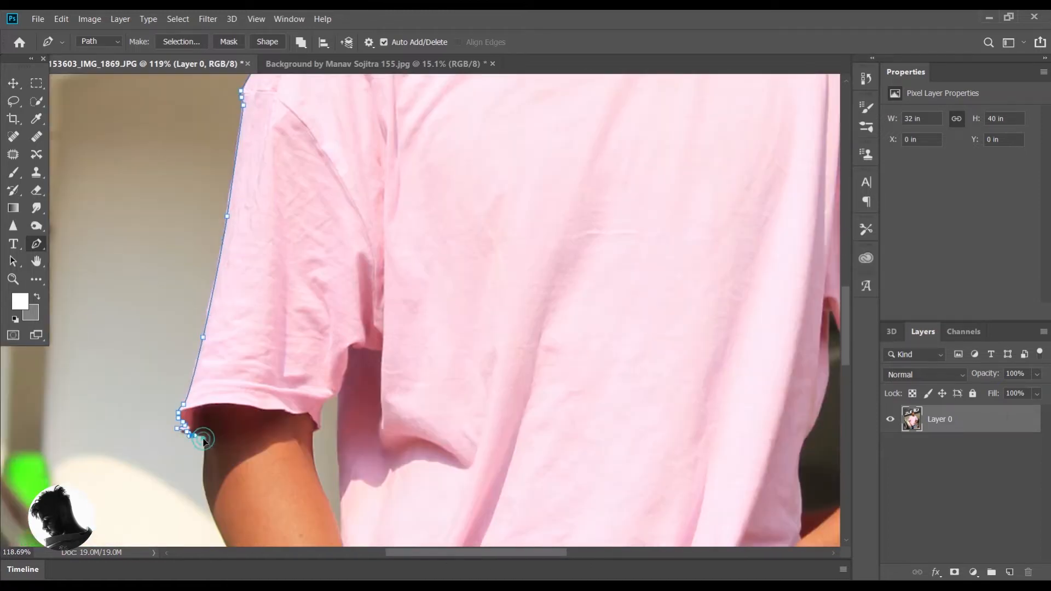
Step: Trace the path down the outer edge of the hanging arm toward the wrist
scroll(205, 436, "down", 4)
left_click_drag(268, 461, 279, 486)
scroll(280, 486, "down", 2)
left_click(304, 435)
Step: Trace the path down the side of the shirt below the wrist to its hem
scroll(304, 436, "down", 2)
left_click_drag(305, 403, 318, 465)
left_click(306, 431)
left_click(311, 456)
scroll(309, 465, "down", 2)
left_click(305, 448)
left_click(301, 478)
Step: Trace the outer leg, the jeans' bottom edge and the gap between the legs, and close the path at its starting anchor
scroll(300, 478, "down", 6)
left_click_drag(320, 514, 323, 526)
left_click(550, 401)
left_click(570, 365)
left_click(591, 504)
left_click(598, 529)
scroll(594, 534, "right", 4)
left_click(578, 531)
left_click(600, 531)
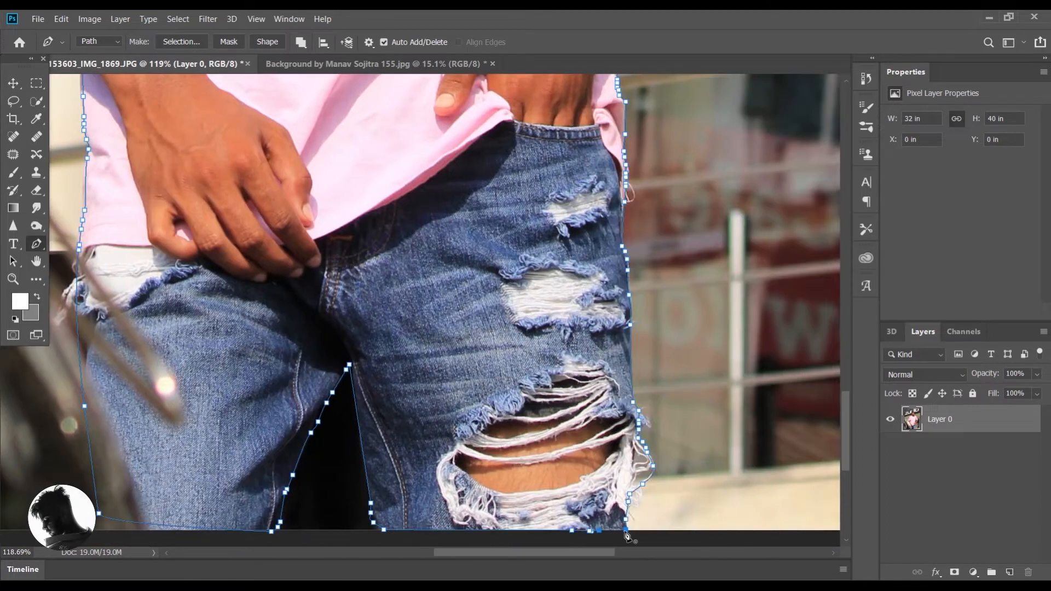
Step: Convert the path into a selection with a 0.5-pixel feather and add it as a layer mask on Layer 0
scroll(473, 337, "down", 8)
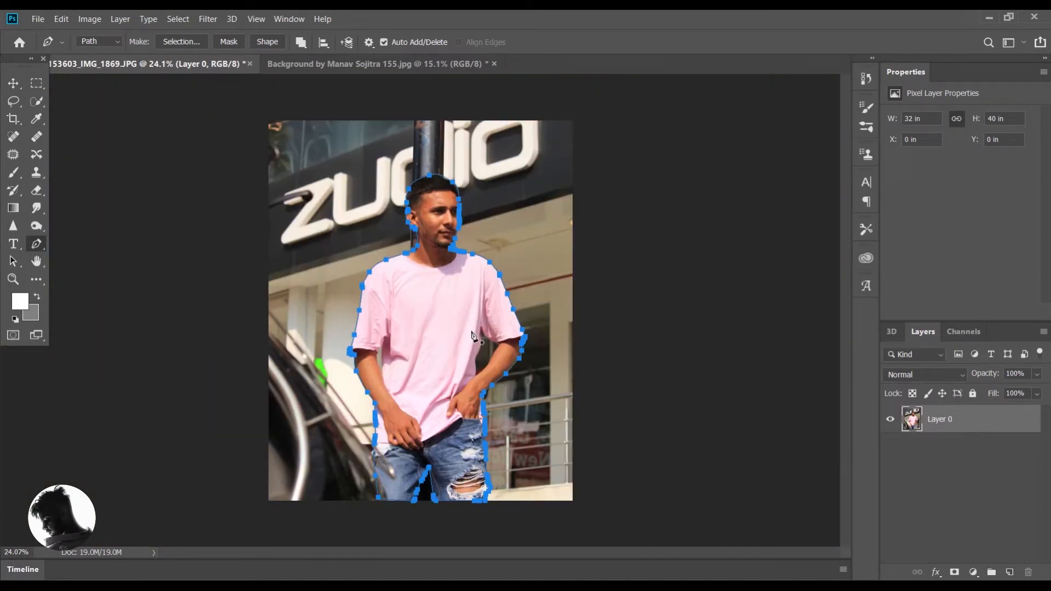
right_click(474, 335)
left_click(536, 86)
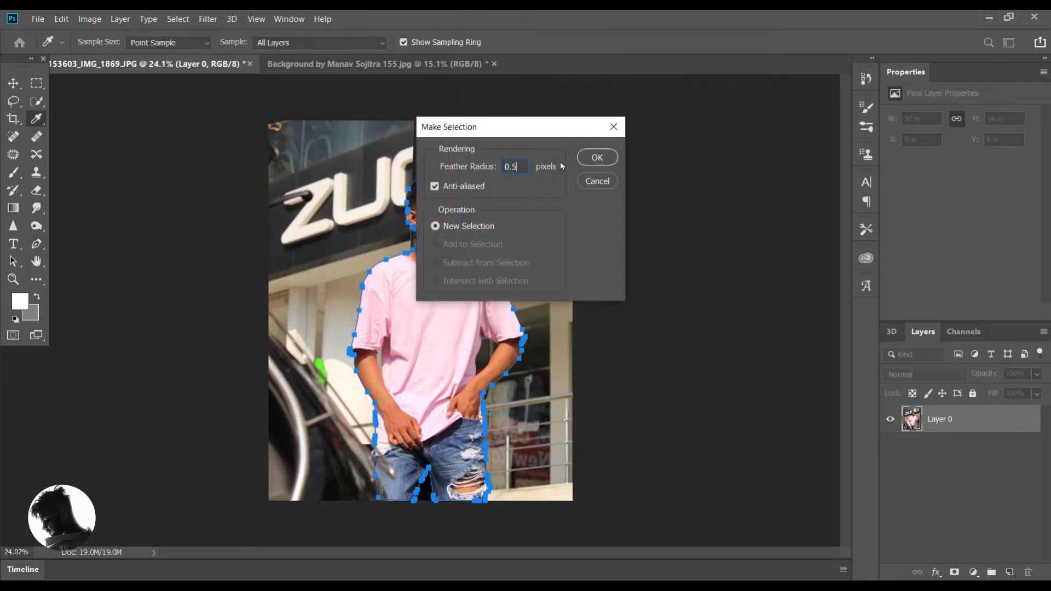
left_click(596, 159)
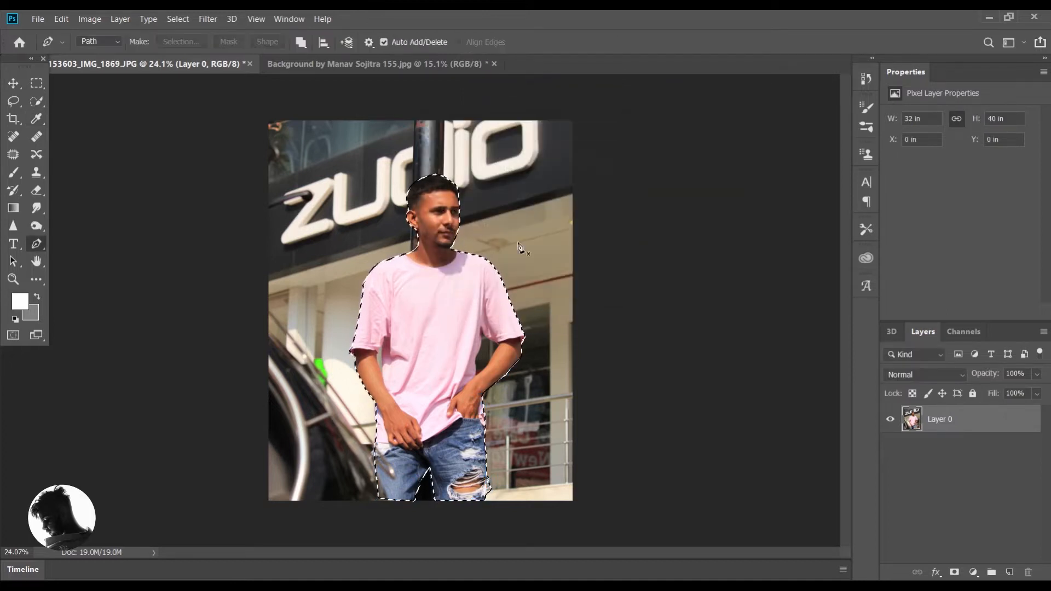
left_click(954, 572)
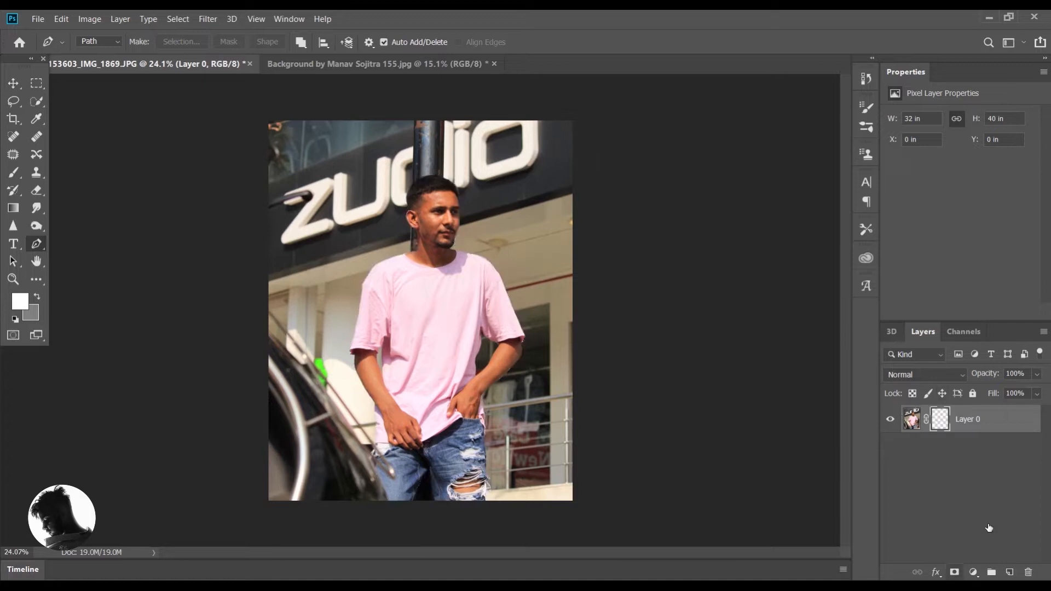
Step: Nudge the masked figure slightly to the left with the Move tool and turn off the transform controls
left_click(13, 84)
key("Left")
key("Left")
key("Left")
key("Left")
key("Left")
key("Left")
key("Left")
key("Left")
key("Left")
key("Left")
key("Left")
key("Left")
key("Left")
key("Left")
key("Left")
key("Left")
key("Left")
key("Left")
key("Left")
key("Left")
key("Left")
key("Left")
key("Left")
left_click(257, 42)
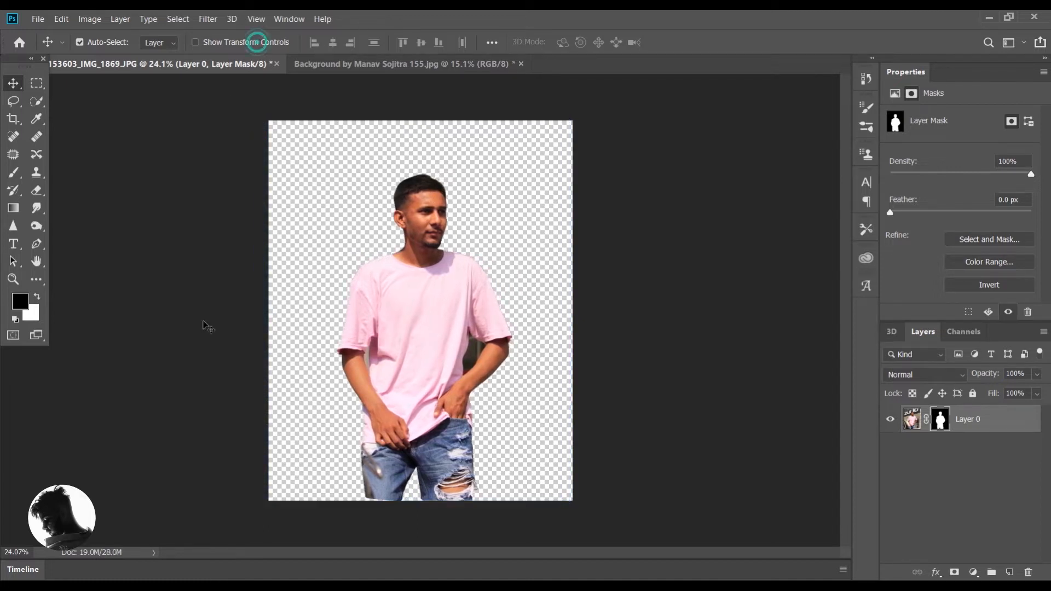
Step: Start a Pen path around the light background gap between the hanging arm and the shirt, tracing the sleeve's lower edge
left_click(37, 243)
scroll(425, 361, "up", 5)
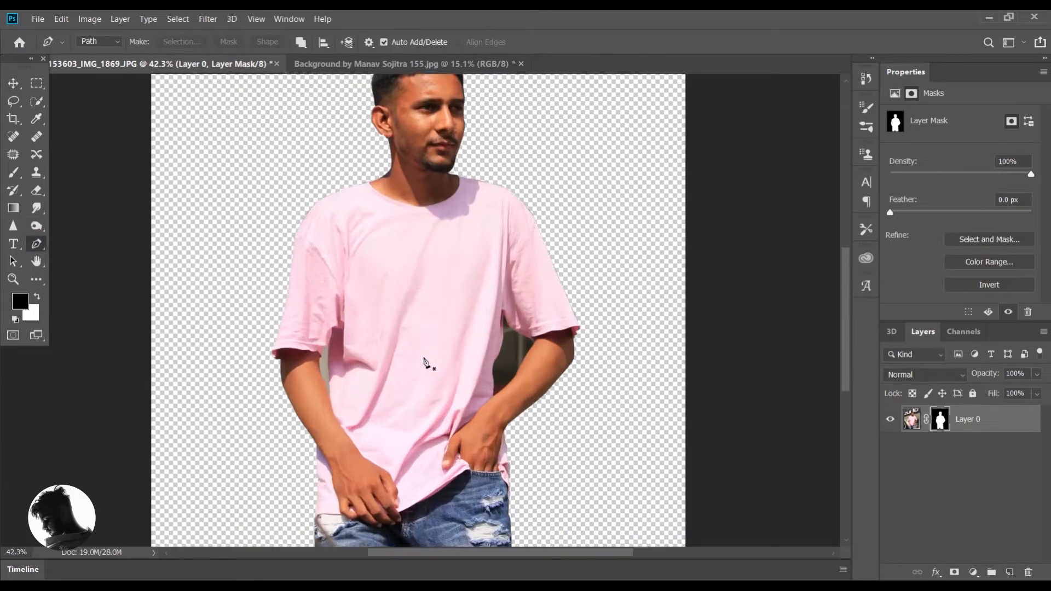
scroll(337, 356, "up", 5)
left_click(408, 329)
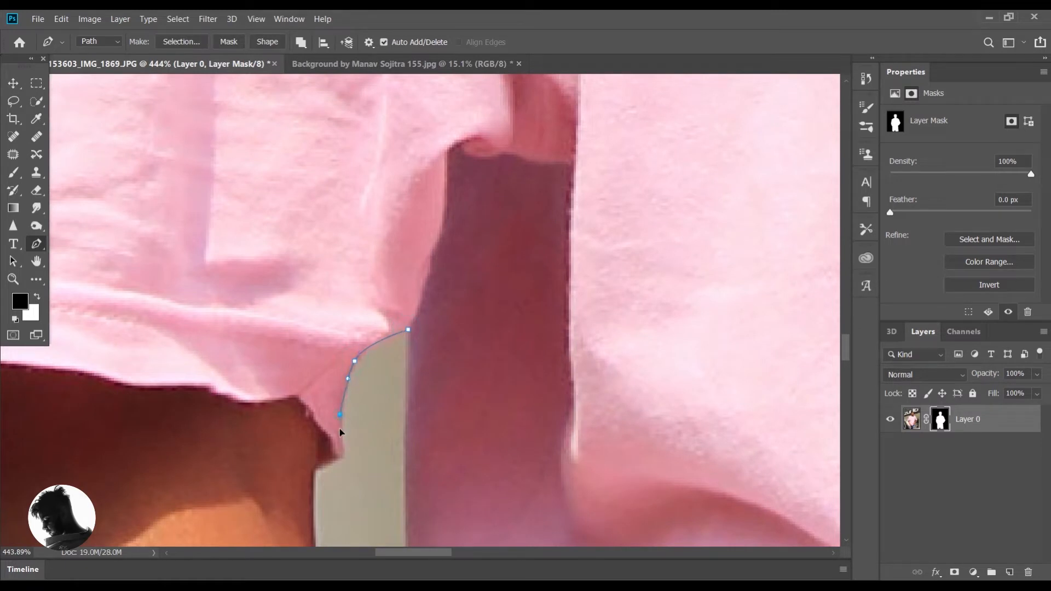
left_click(320, 473)
scroll(319, 478, "down", 3)
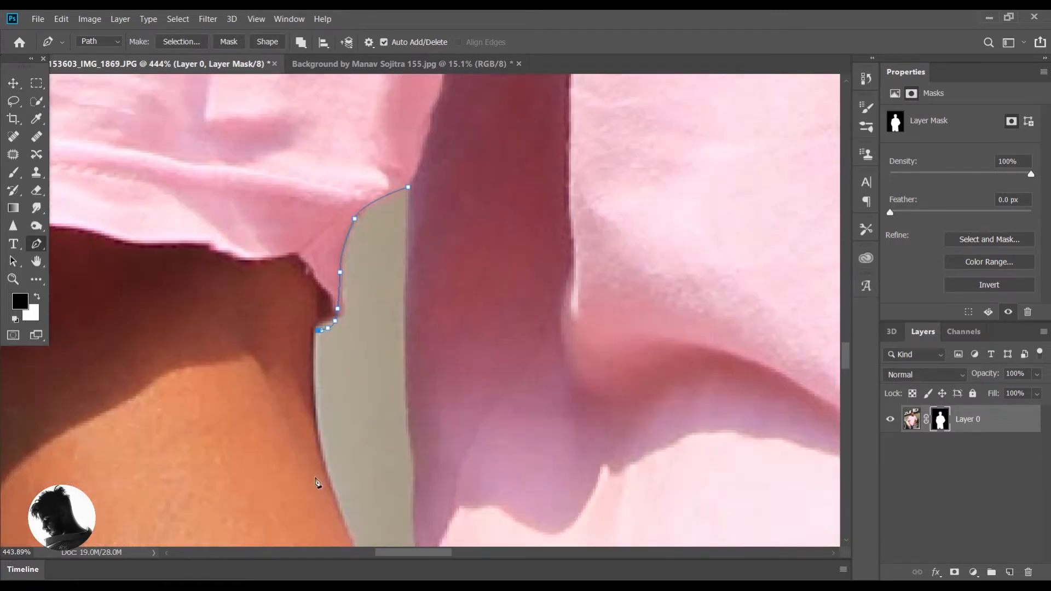
Step: Trace the gap down the arm's inner edge and back up the shirt side, and close the path
left_click_drag(328, 470, 349, 527)
scroll(362, 515, "down", 4)
left_click_drag(403, 476, 414, 513)
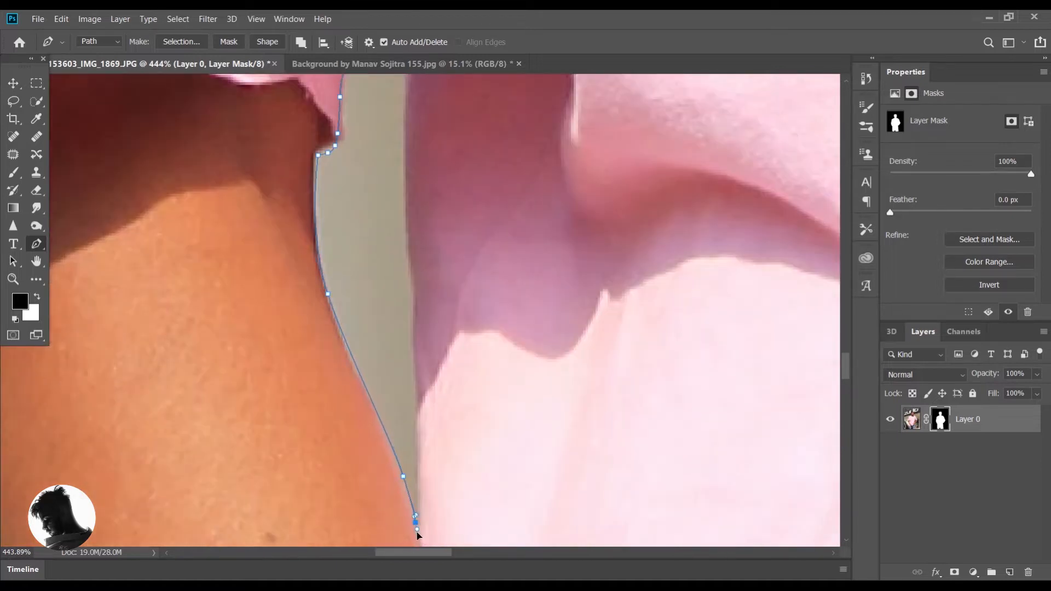
scroll(403, 197, "up", 2)
left_click(407, 187)
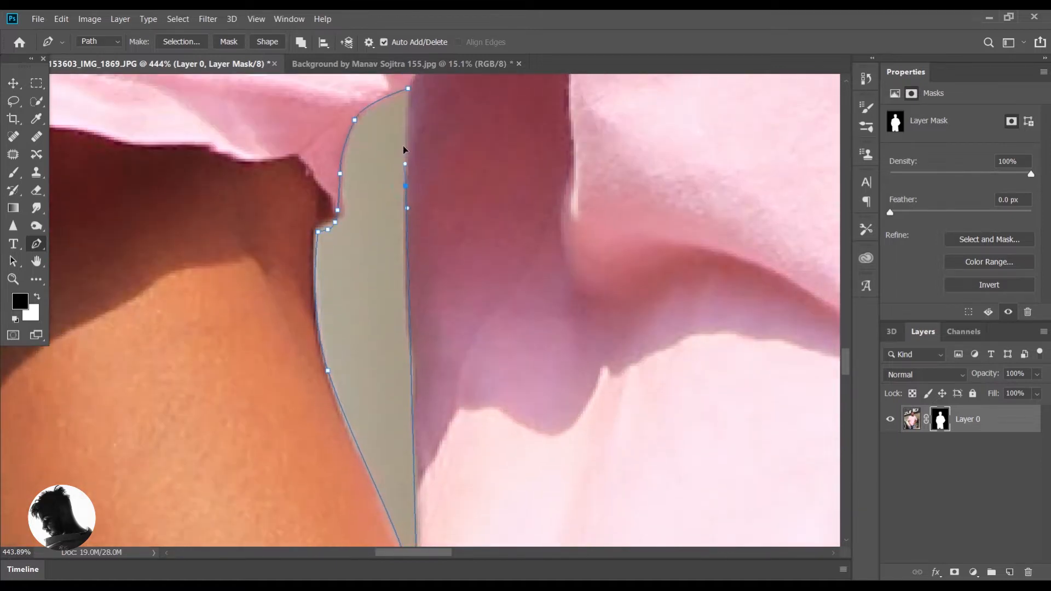
left_click(410, 92)
Step: Convert the gap's path into a new selection with a 0.5-pixel feather
key("ctrl+0")
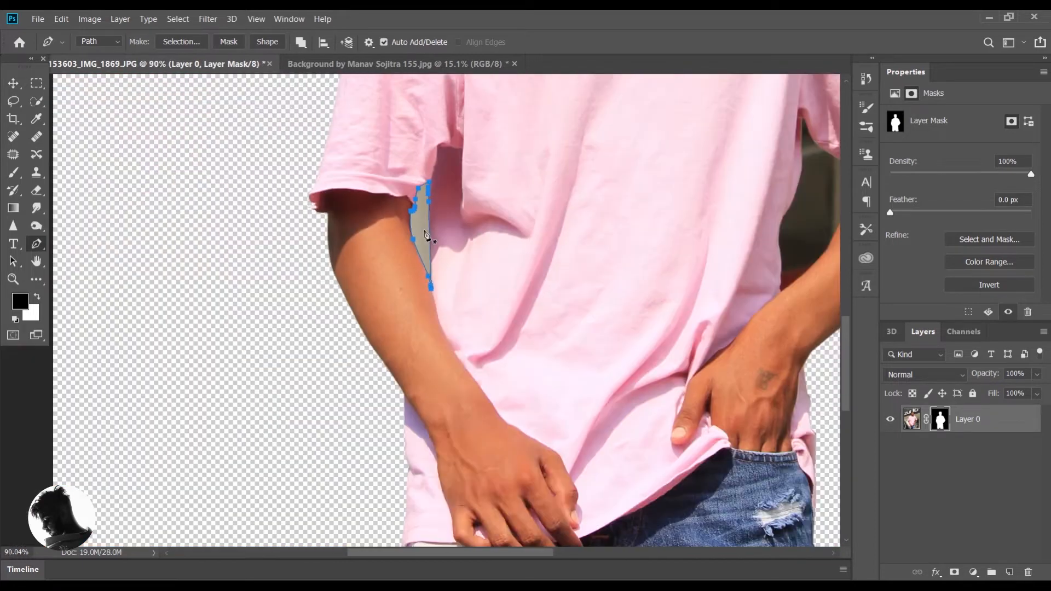
right_click(424, 232)
left_click(467, 293)
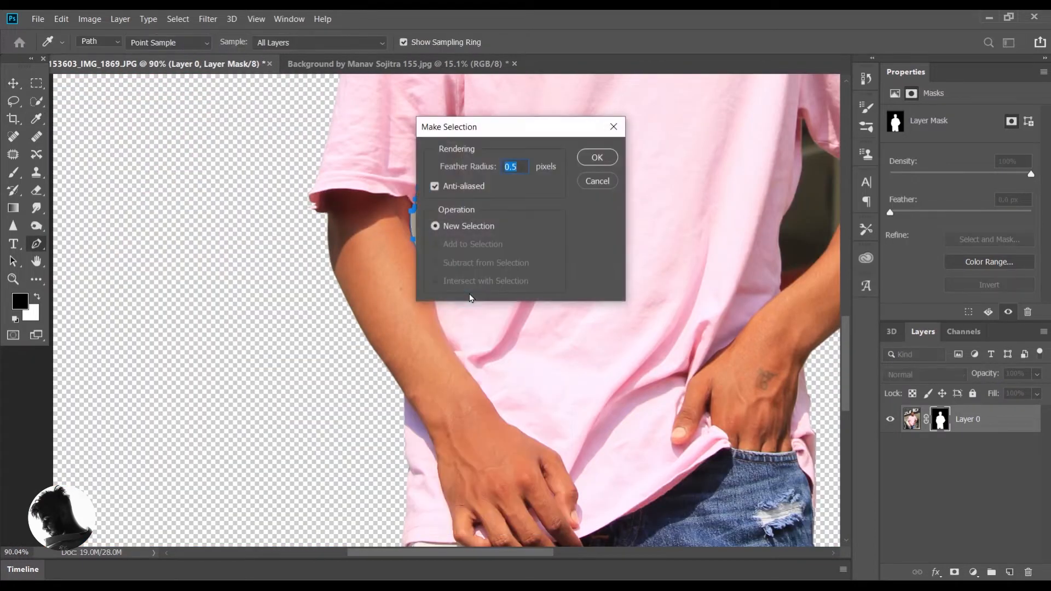
key("Return")
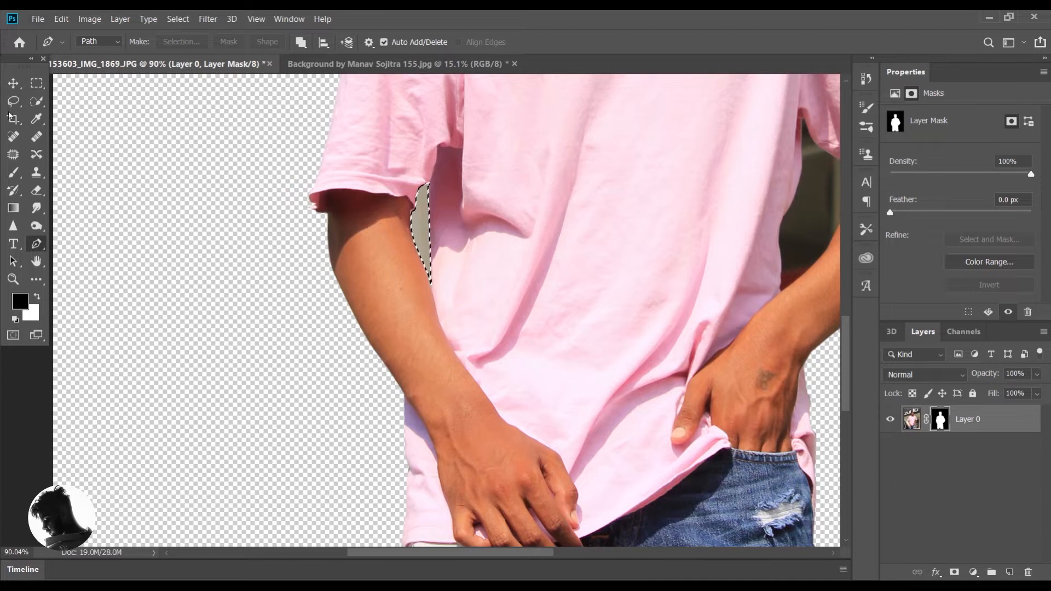
Step: Brush black on the layer mask inside the selected arm gap to hide the background, and deselect
left_click(14, 173)
mouse_move(472, 254)
left_mouse_down()
mouse_move(306, 266)
mouse_move(135, 248)
mouse_move(22, 249)
left_mouse_up()
mouse_move(399, 235)
left_mouse_down()
mouse_move(457, 206)
mouse_move(471, 151)
left_mouse_up()
key("ctrl+d")
Step: Start a Pen path around the dark gap inside the pocketed arm, tracing from the armpit along the sleeve's underside
left_click_drag(489, 553, 571, 554)
left_click(36, 245)
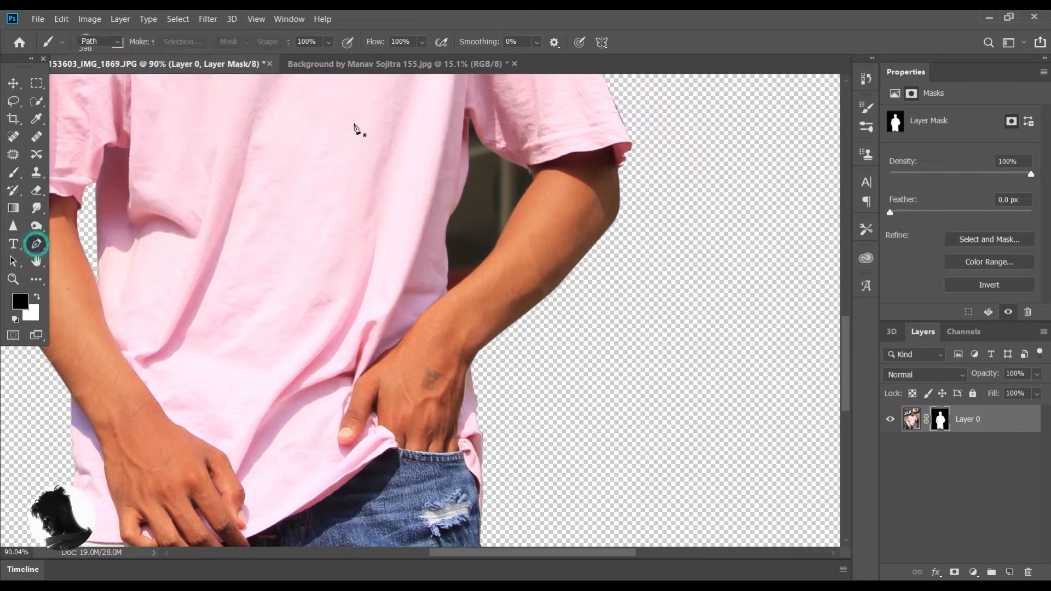
scroll(575, 165, "up", 4)
scroll(539, 145, "up", 1)
left_click(531, 159)
left_click(538, 120)
left_click_drag(561, 173, 573, 194)
left_click(706, 272)
left_click(725, 281)
Step: Trace the dark gap's path down the inner edge of the pocketed arm and undo the last anchor placed
scroll(727, 263, "down", 2)
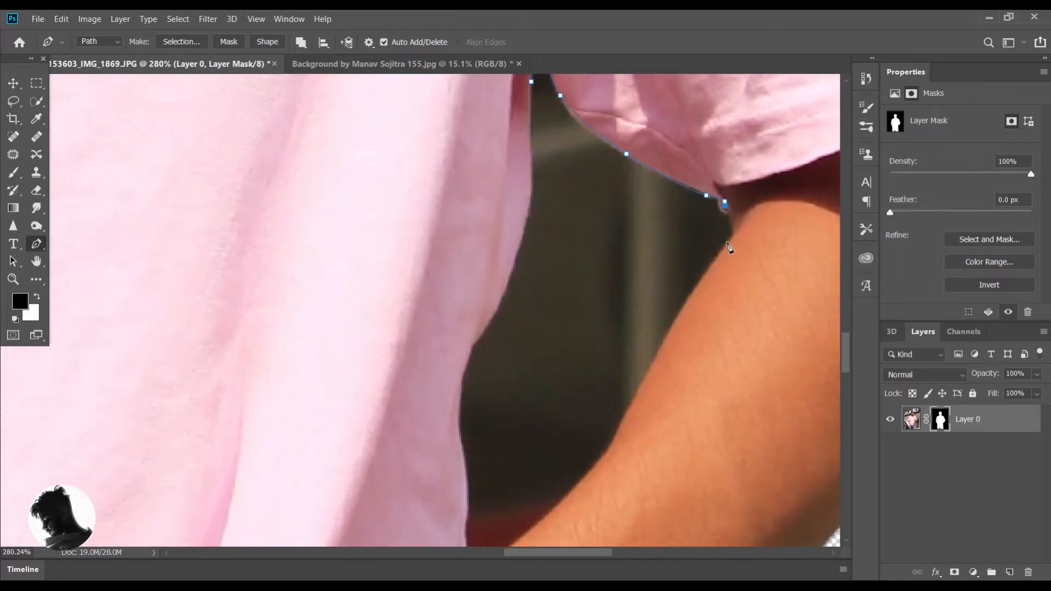
left_click_drag(710, 274, 708, 271)
scroll(648, 327, "down", 2)
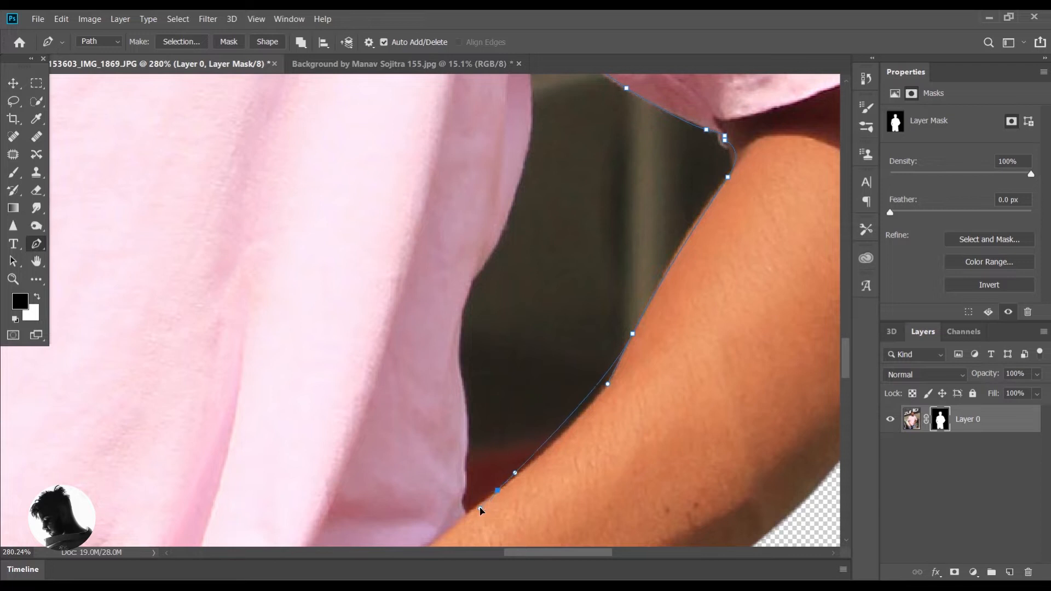
key("ctrl+z")
Step: Trace the dark gap's path up along the shirt side and close it at the armpit
left_click_drag(458, 339, 461, 309)
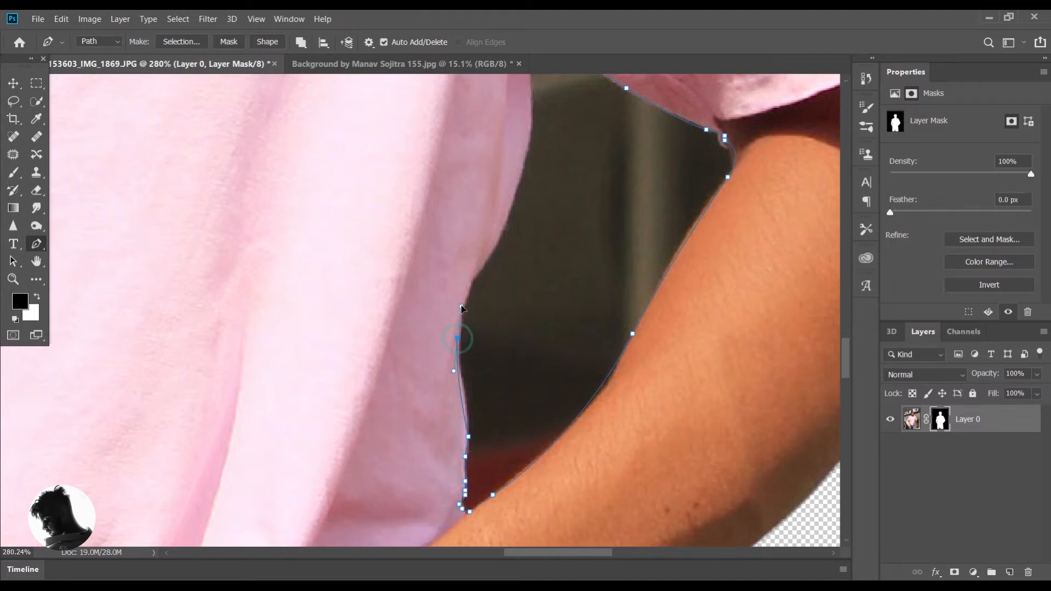
left_click(498, 241)
scroll(523, 170, "up", 3)
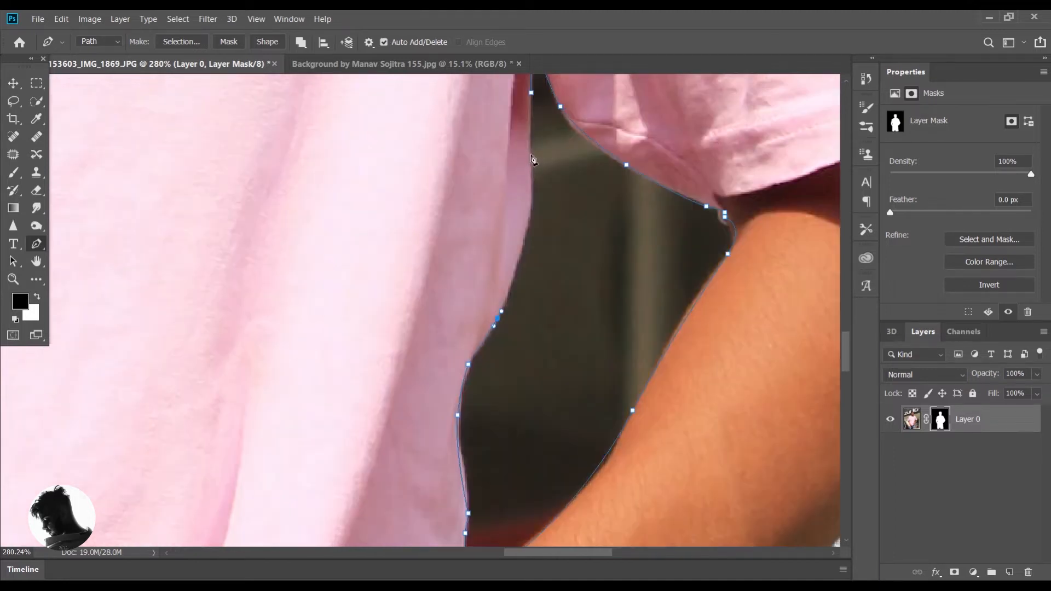
left_click(531, 93)
scroll(530, 94, "down", 5)
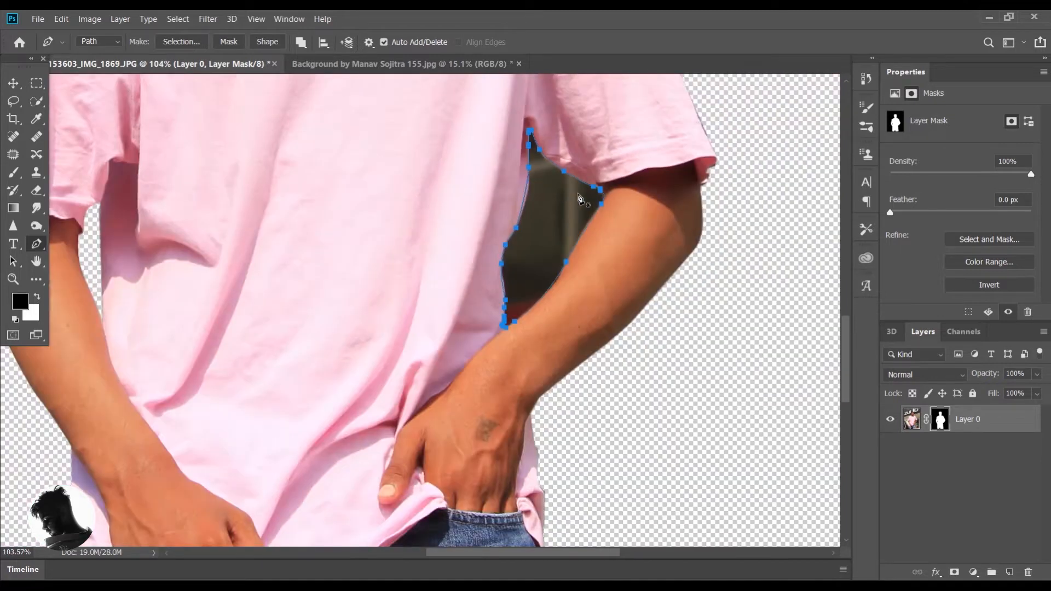
Step: Turn the closed dark-gap path into a selection with a 0.5 px feather, hide it with black on the layer mask, and deselect
right_click(579, 196)
left_click(655, 249)
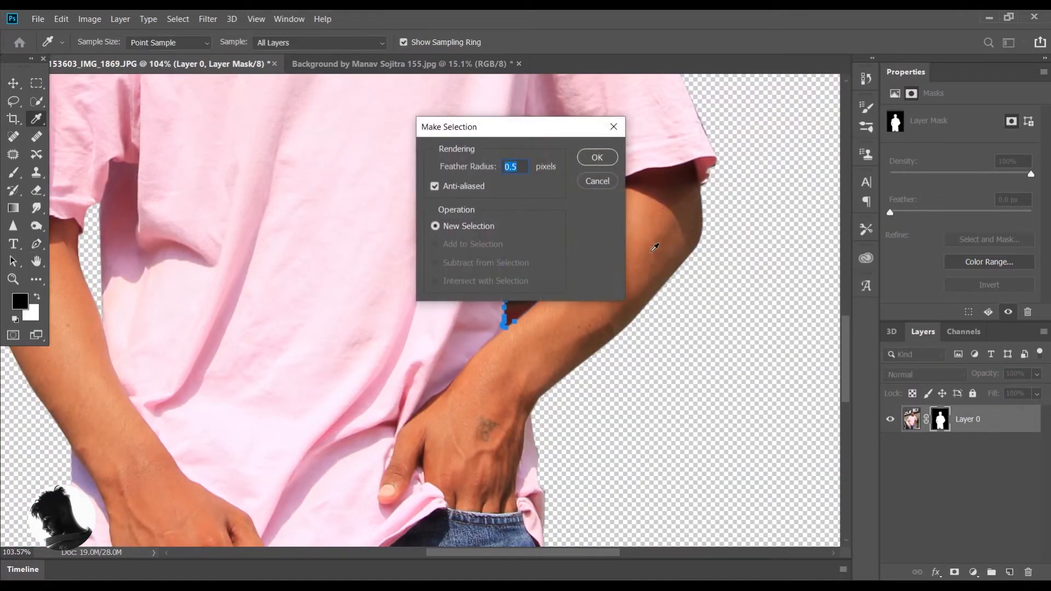
key("Return")
key("b")
left_click_drag(582, 225, 720, 114)
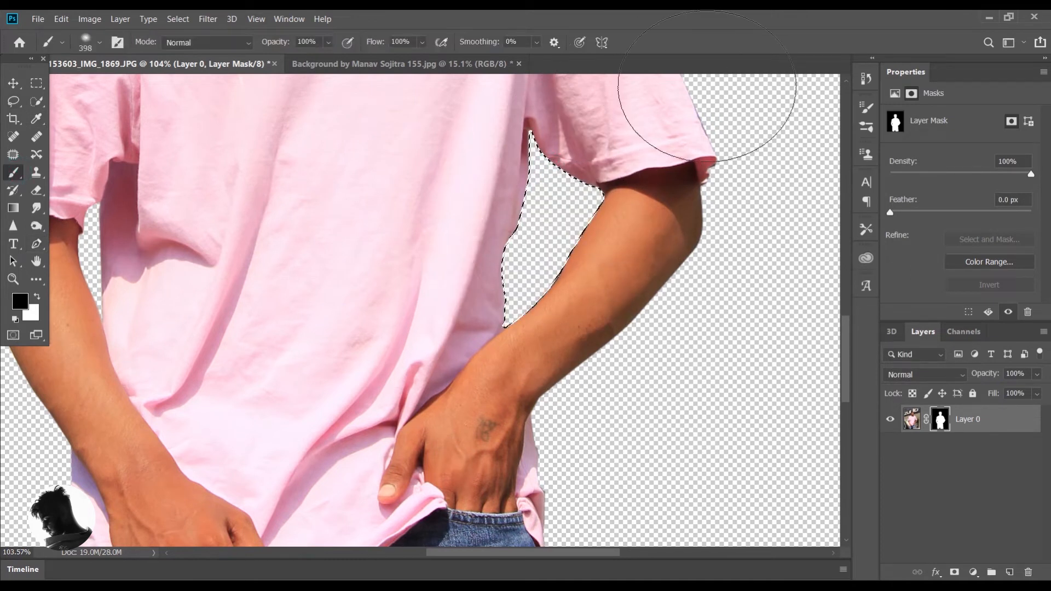
left_click(14, 101)
key("ctrl+d")
Step: Unlock the riverside palace background, bring it into the portrait document, and place it beneath Layer 0
key("v")
key("ctrl+0")
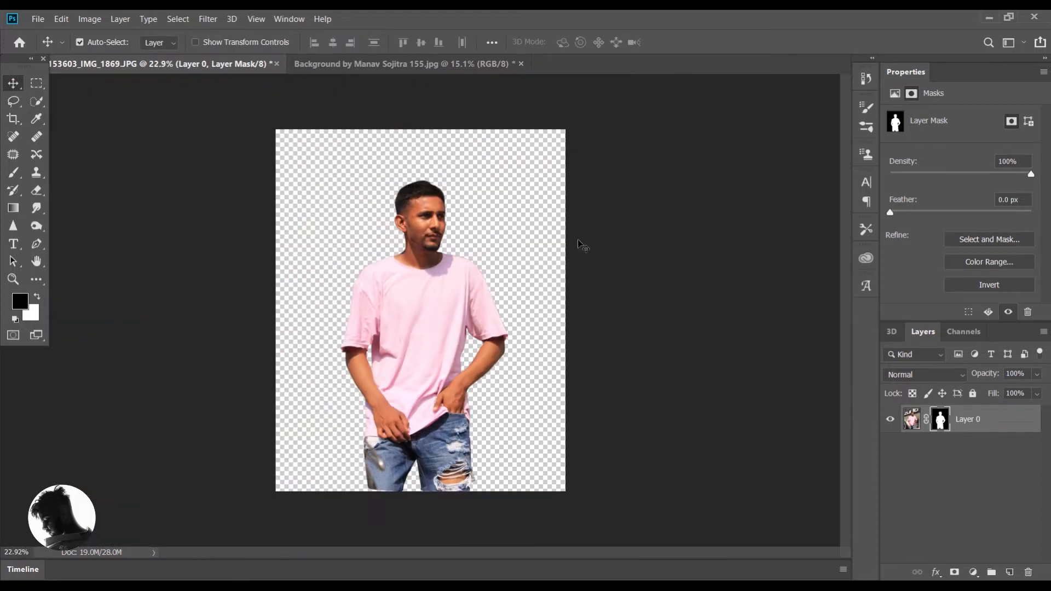
left_click(442, 64)
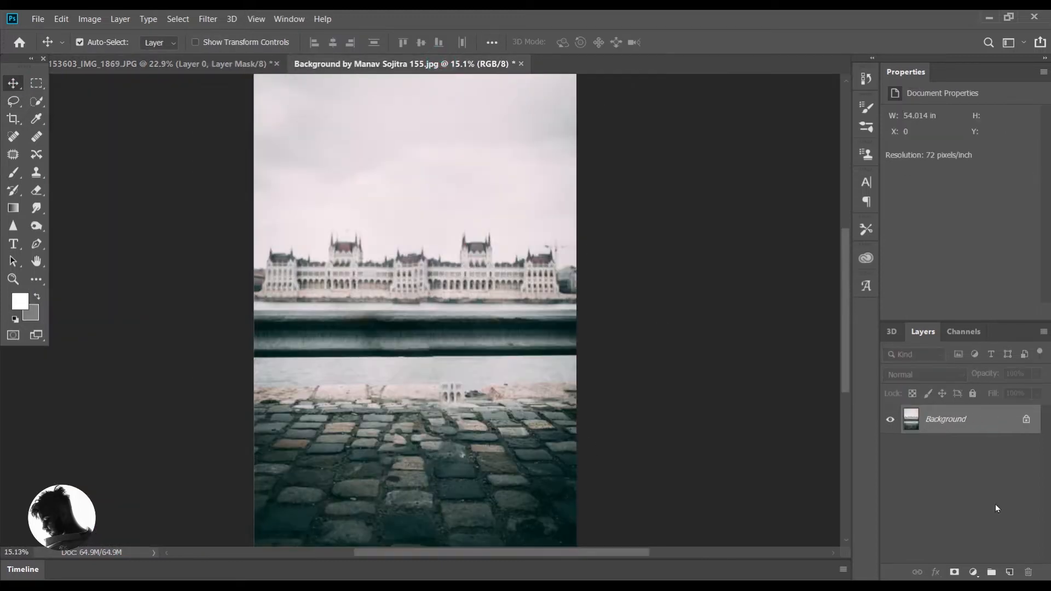
left_click(1027, 427)
left_click_drag(939, 419, 421, 345)
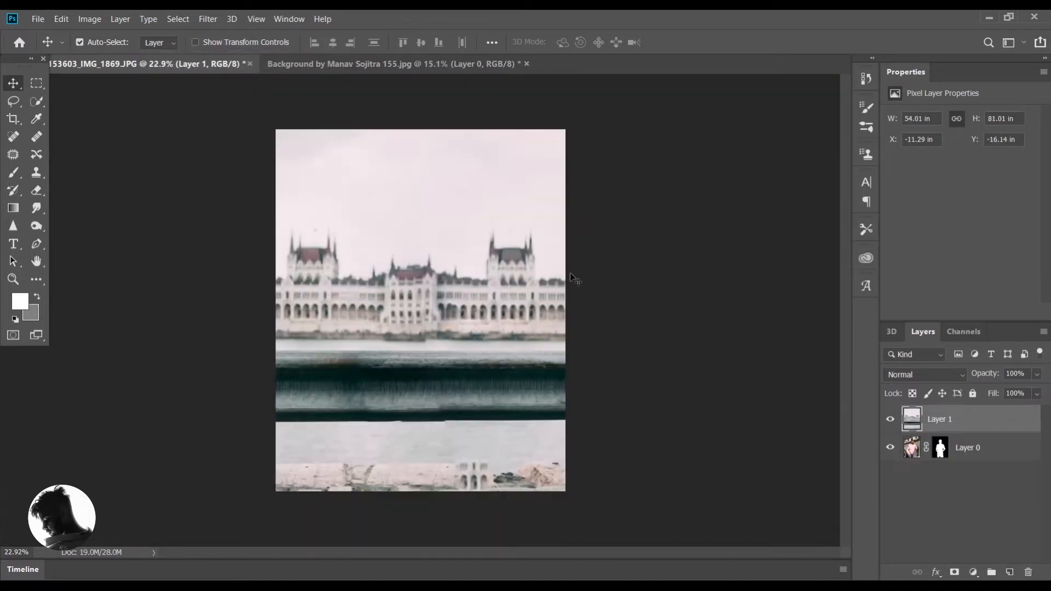
left_click_drag(971, 419, 982, 485)
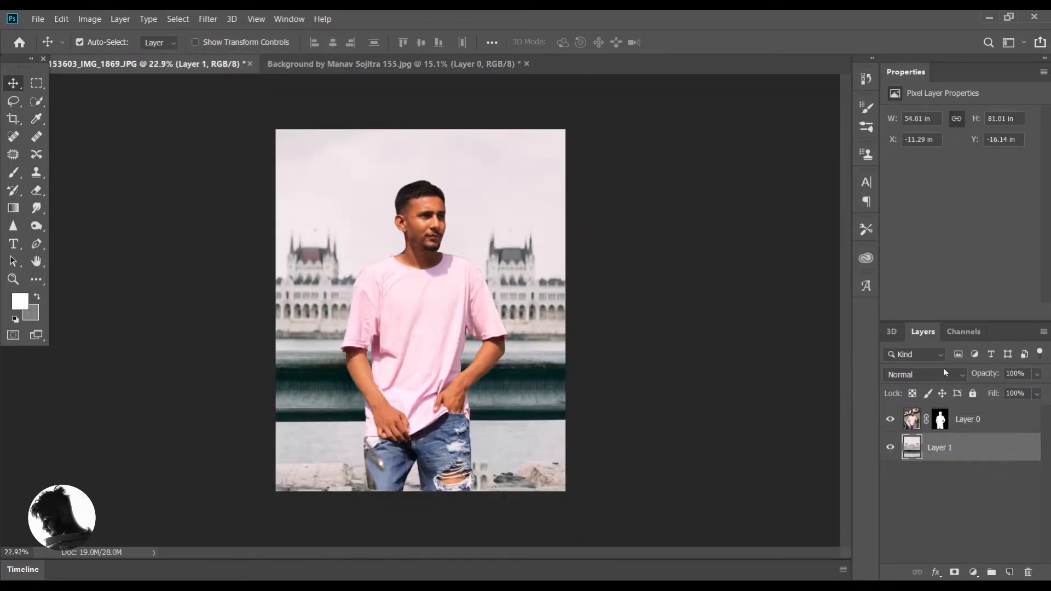
Step: Heal the blemishes beside the nose and at the temple on Layer 0's image with the Spot Healing Brush, enlarging it to size 10
scroll(518, 245, "up", 5)
scroll(468, 196, "up", 5)
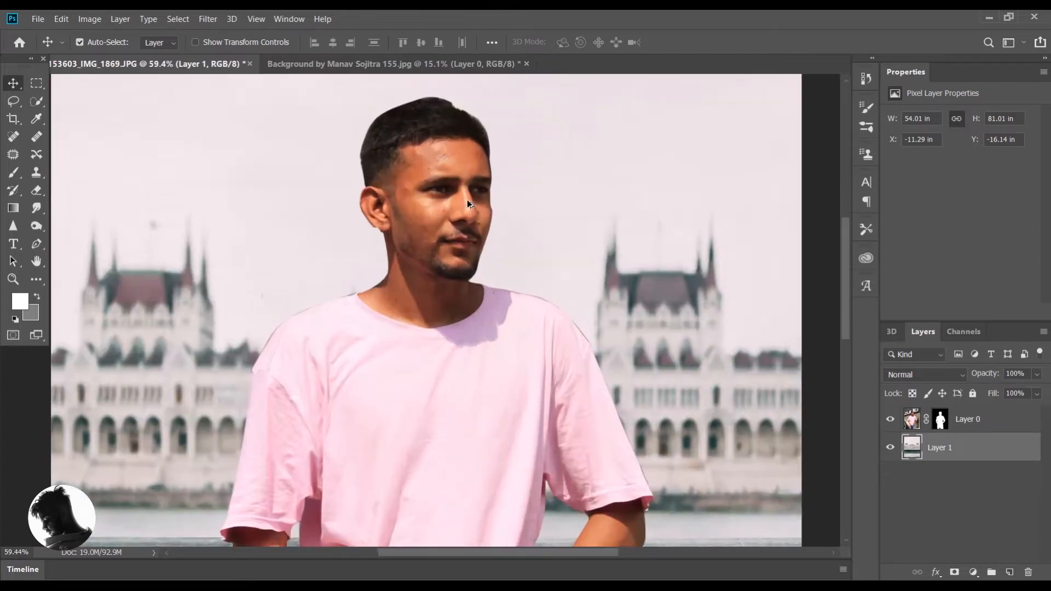
left_click(914, 419)
left_click(12, 137)
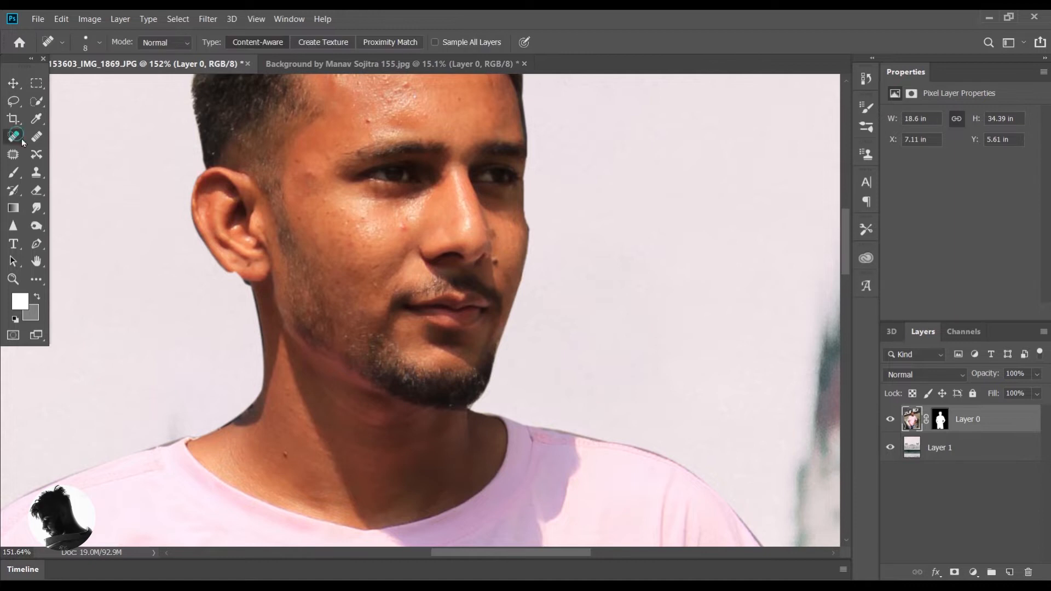
scroll(408, 384, "up", 5)
left_click_drag(408, 387, 403, 382)
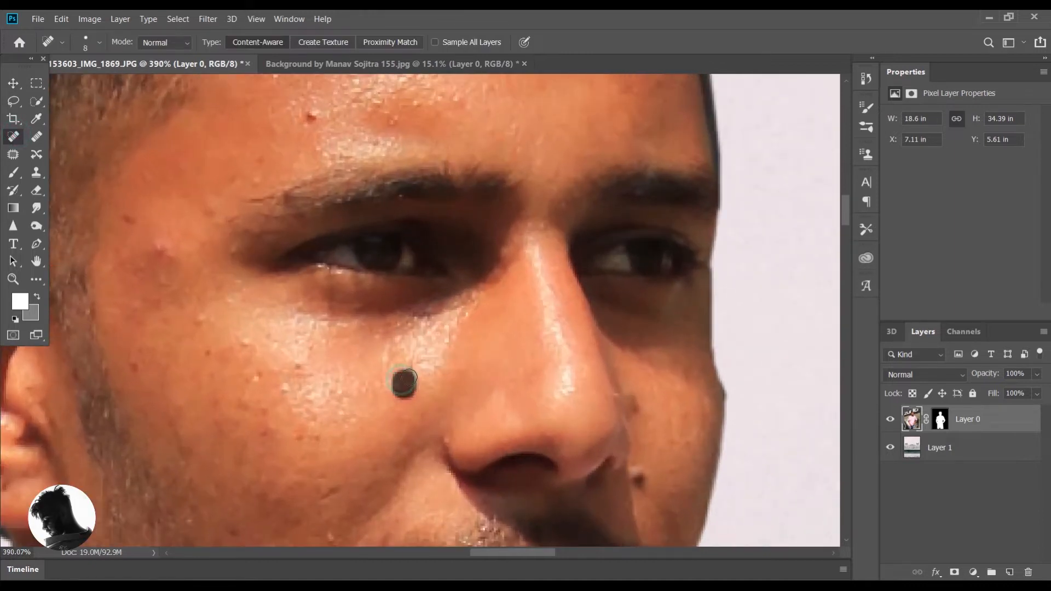
key("]")
key("]")
left_click_drag(146, 242, 146, 261)
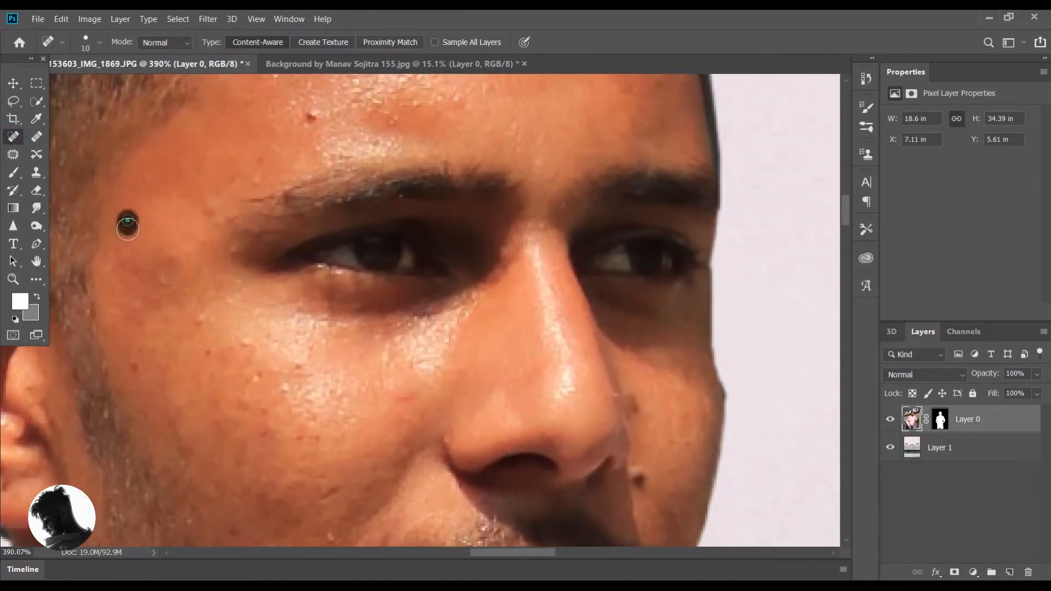
Step: Heal the spots above the eyebrow and along both sides of the upper forehead with the Spot Healing Brush
scroll(129, 228, "up", 3)
left_click_drag(307, 196, 310, 203)
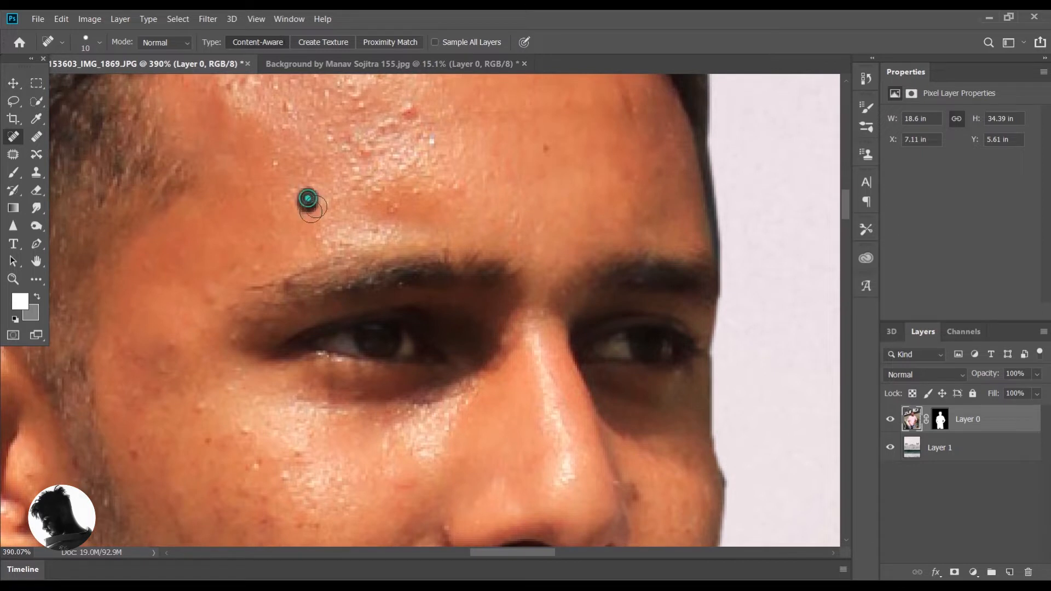
scroll(446, 141, "up", 1)
left_click_drag(414, 147, 408, 165)
left_click(428, 172)
mouse_move(451, 219)
left_mouse_down()
mouse_move(453, 208)
mouse_move(472, 228)
left_mouse_up()
left_click(541, 184)
mouse_move(608, 103)
left_mouse_down()
mouse_move(623, 100)
mouse_move(638, 161)
left_mouse_up()
left_click_drag(228, 115, 251, 106)
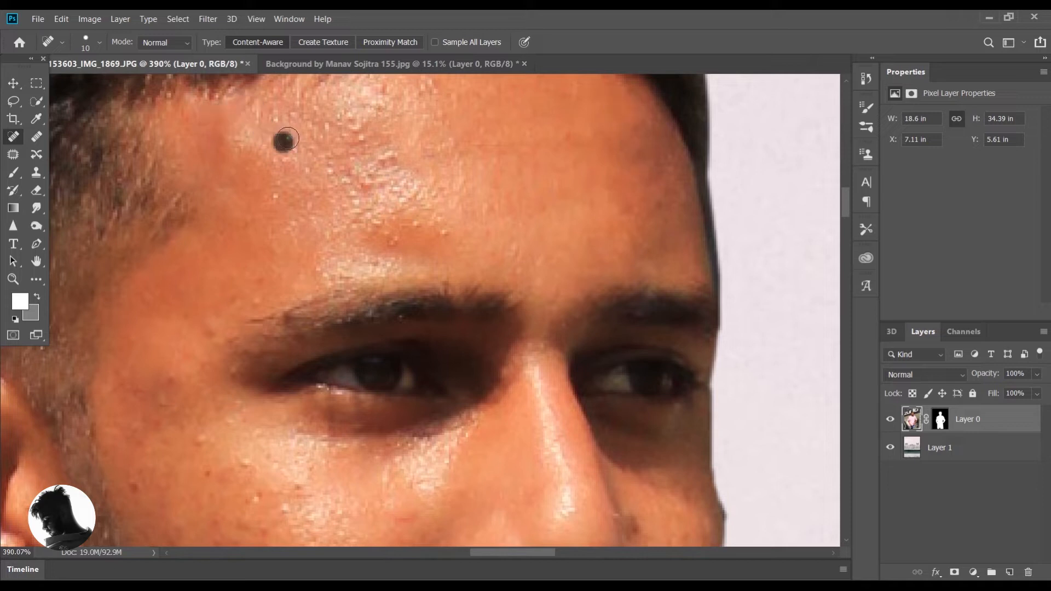
Step: Heal the remaining blemishes on the middle of the forehead and between the eyebrows
left_click(275, 195)
mouse_move(372, 167)
left_mouse_down()
mouse_move(388, 156)
mouse_move(359, 185)
mouse_move(378, 184)
left_mouse_up()
left_click(345, 183)
left_click(380, 181)
left_click_drag(359, 124, 370, 146)
left_click(384, 200)
left_click(364, 206)
left_click(378, 230)
left_click(442, 228)
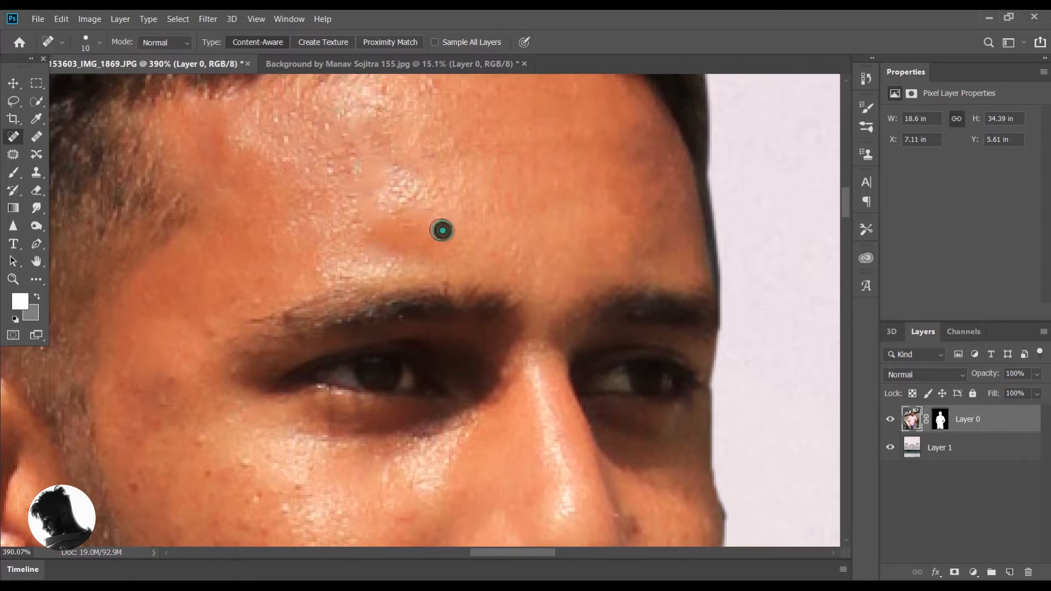
scroll(427, 219, "down", 3)
left_click(553, 252)
left_click(541, 279)
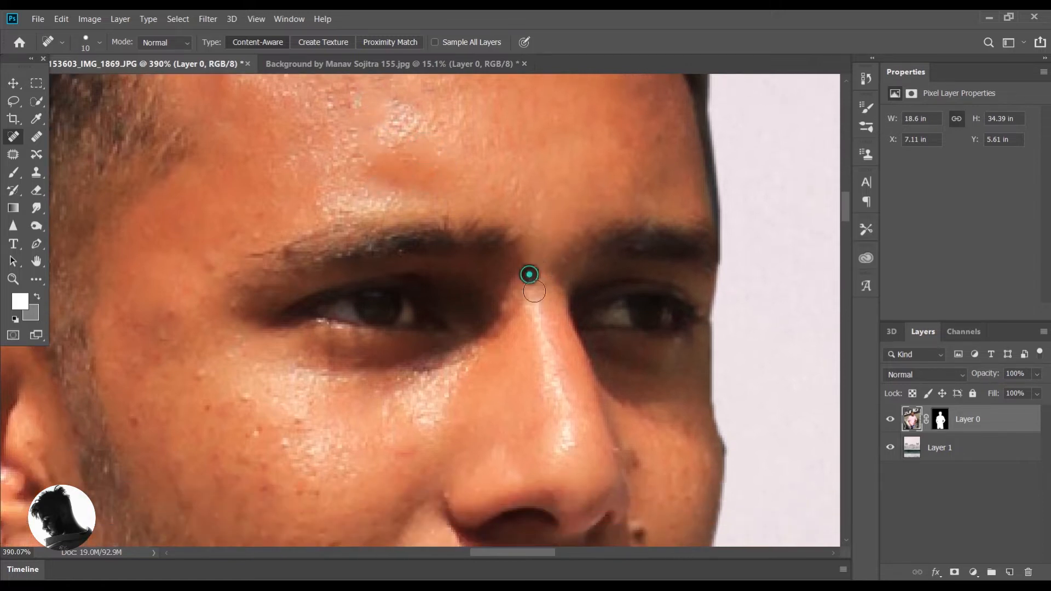
Step: Heal the spots on the temple and the outer part of the near cheek
scroll(493, 274, "down", 5)
left_click(197, 264)
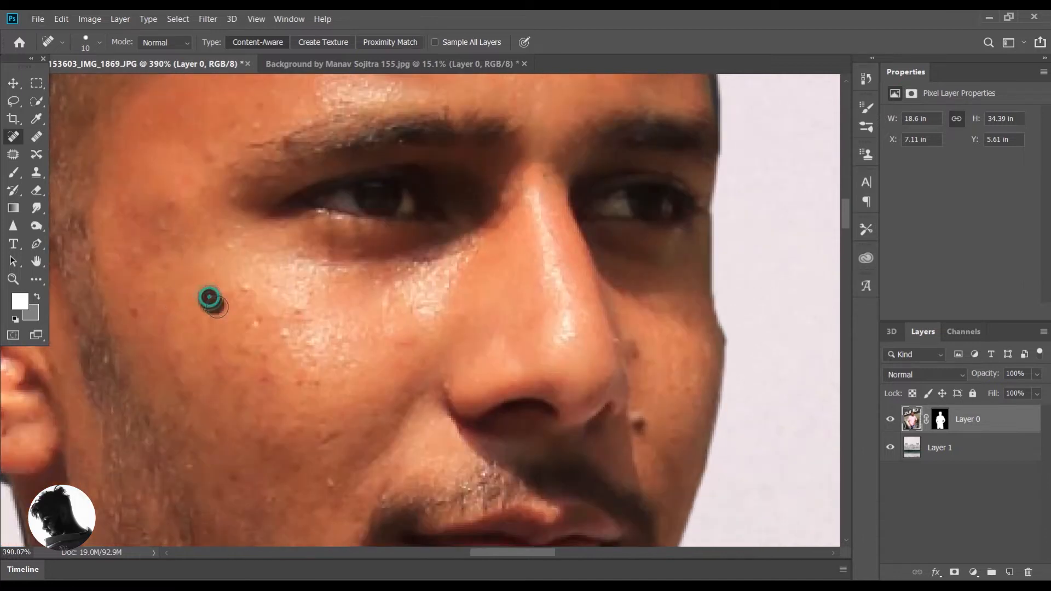
left_click(160, 199)
left_click_drag(157, 247, 137, 271)
left_click(137, 304)
left_click_drag(168, 343, 168, 329)
left_click(264, 344)
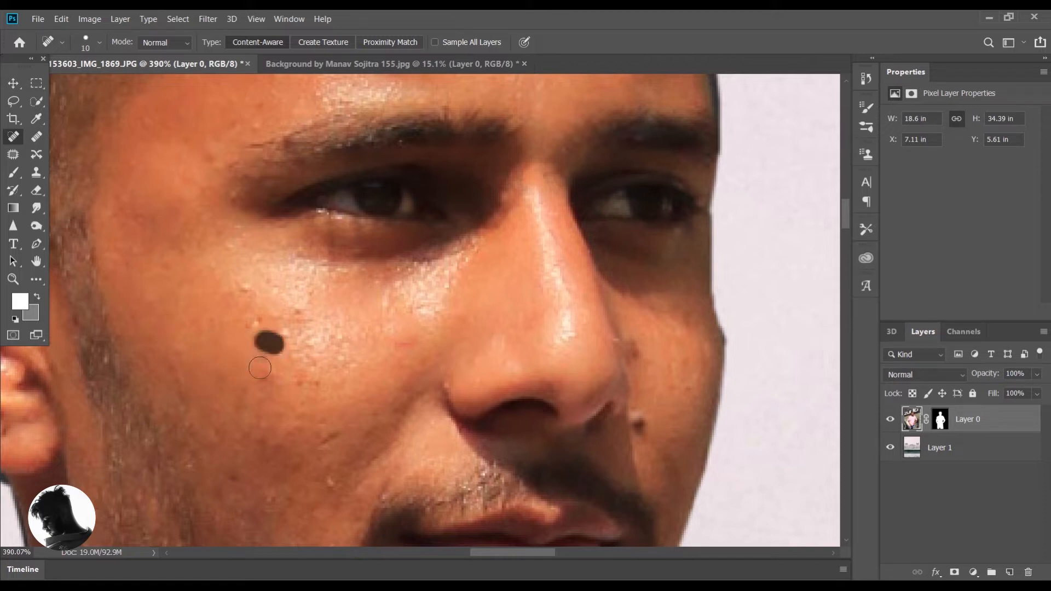
Step: Heal the marks down the middle of the near cheek and the dark spot beside the nose on the far cheek
left_click(237, 282)
left_click(295, 314)
left_click(312, 369)
left_click(327, 429)
left_click(336, 485)
left_click(633, 349)
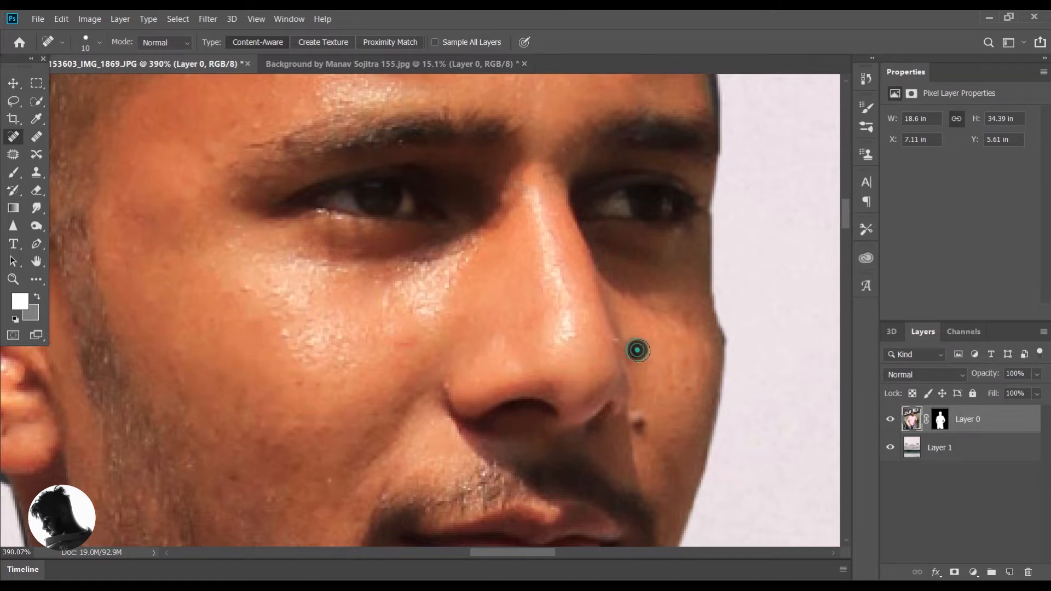
Step: Heal the blemishes on the lower part of the near cheek above the beard line
scroll(540, 422, "down", 5)
left_click(302, 331)
left_click(339, 368)
left_click(367, 347)
left_click(245, 250)
left_click(233, 334)
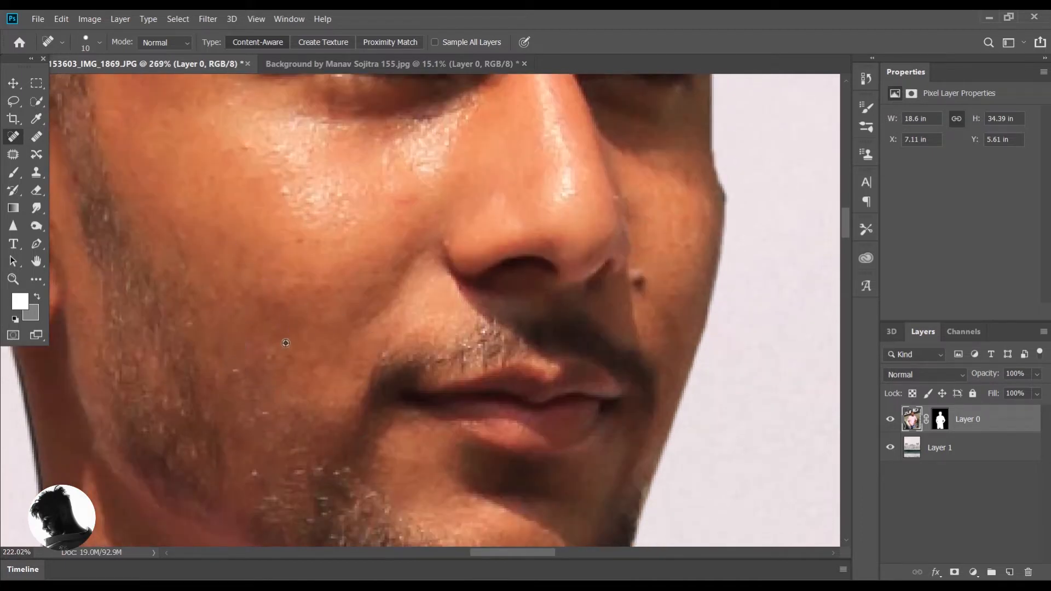
Step: Open Layer 0's mask in Select and Mask with the Black & White view and choose the Refine Edge Brush
scroll(308, 292, "down", 6)
left_click_drag(519, 554, 472, 554)
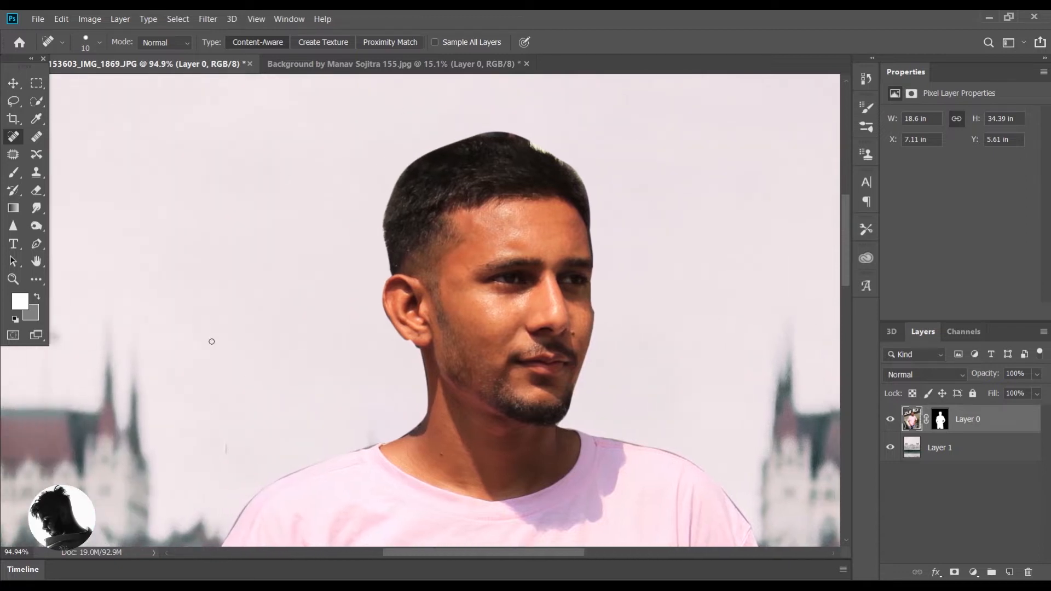
left_click(940, 423)
right_click(940, 423)
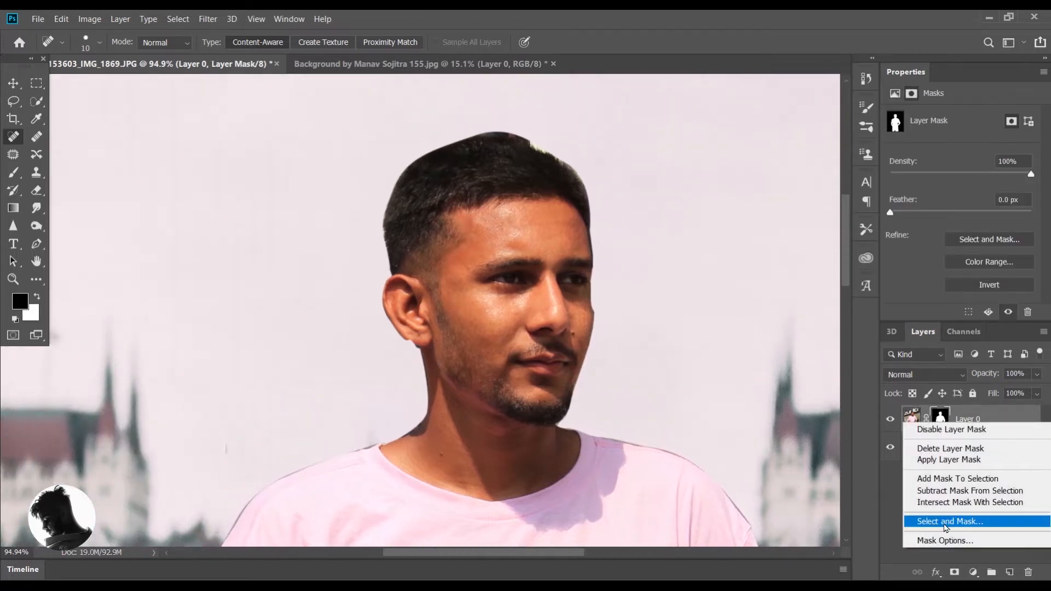
left_click(948, 522)
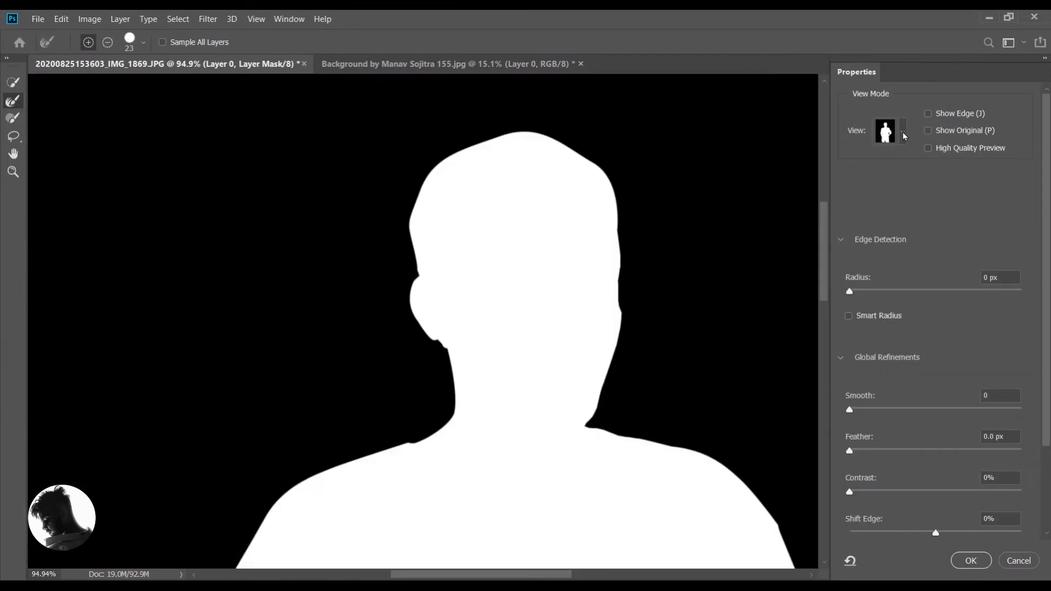
left_click(904, 134)
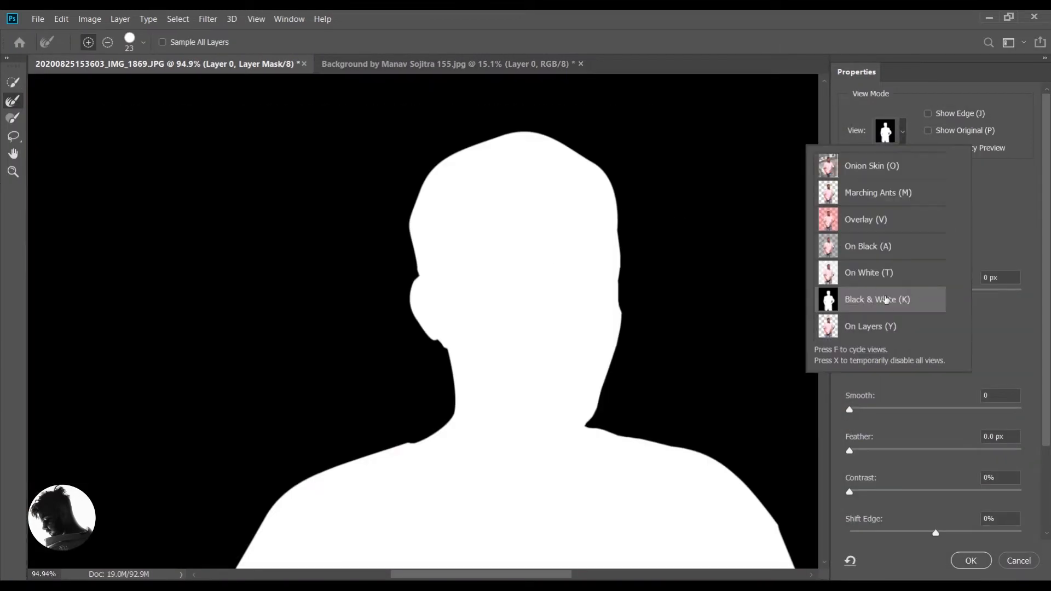
left_click(16, 100)
Step: Refine the mask edge around the hair and beside the chin with a 27 px Refine Edge Brush, and apply the refinement
right_click(416, 247)
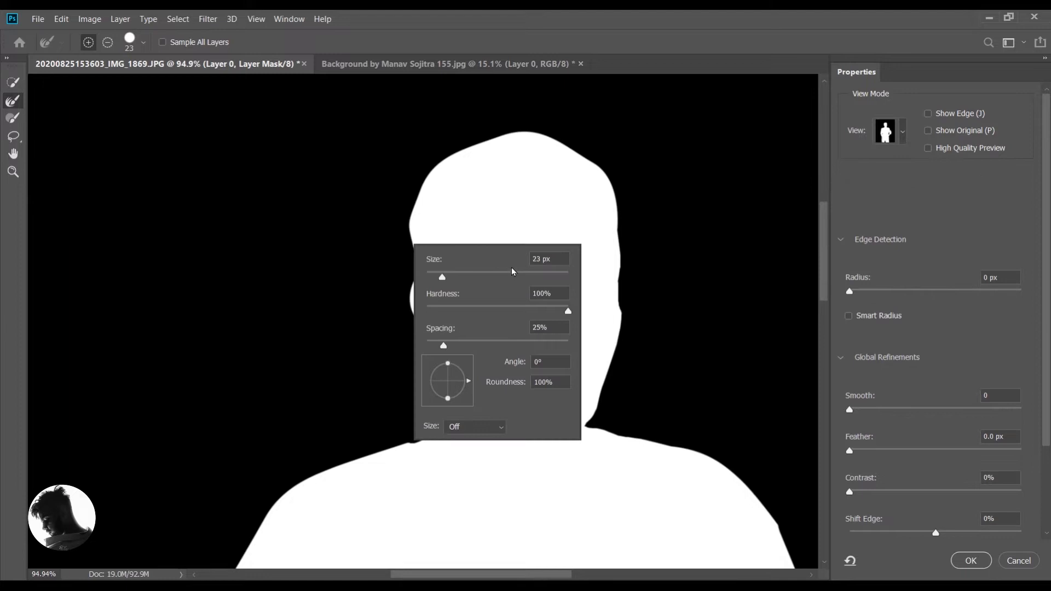
left_click_drag(374, 175, 390, 183)
right_click(427, 170)
left_click(464, 197)
left_click_drag(434, 164, 417, 203)
left_click_drag(414, 244, 417, 274)
mouse_move(440, 158)
left_mouse_down()
mouse_move(534, 126)
mouse_move(600, 154)
mouse_move(626, 261)
left_mouse_up()
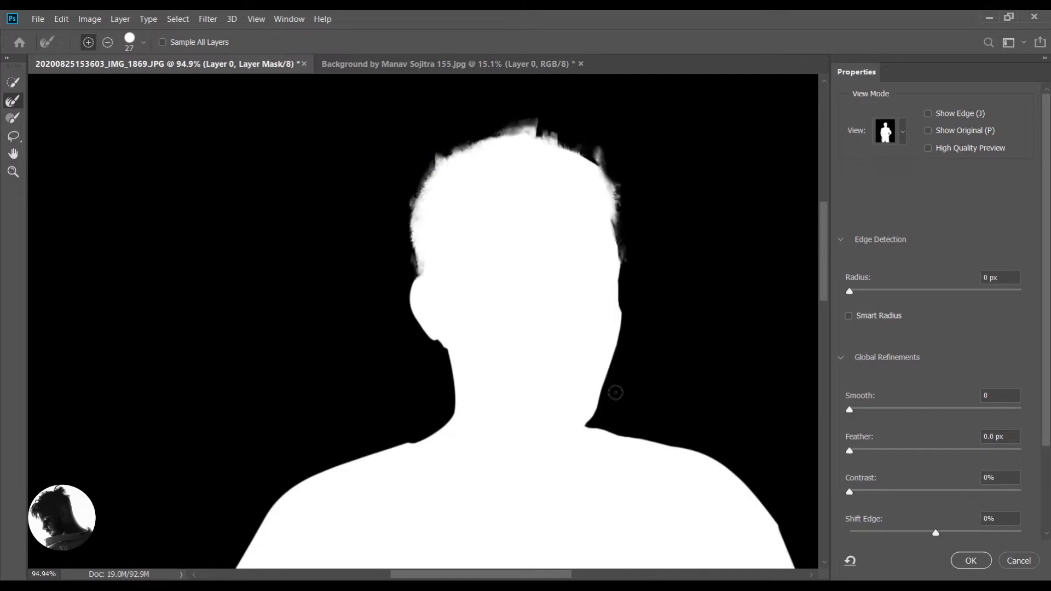
left_click_drag(602, 410, 611, 392)
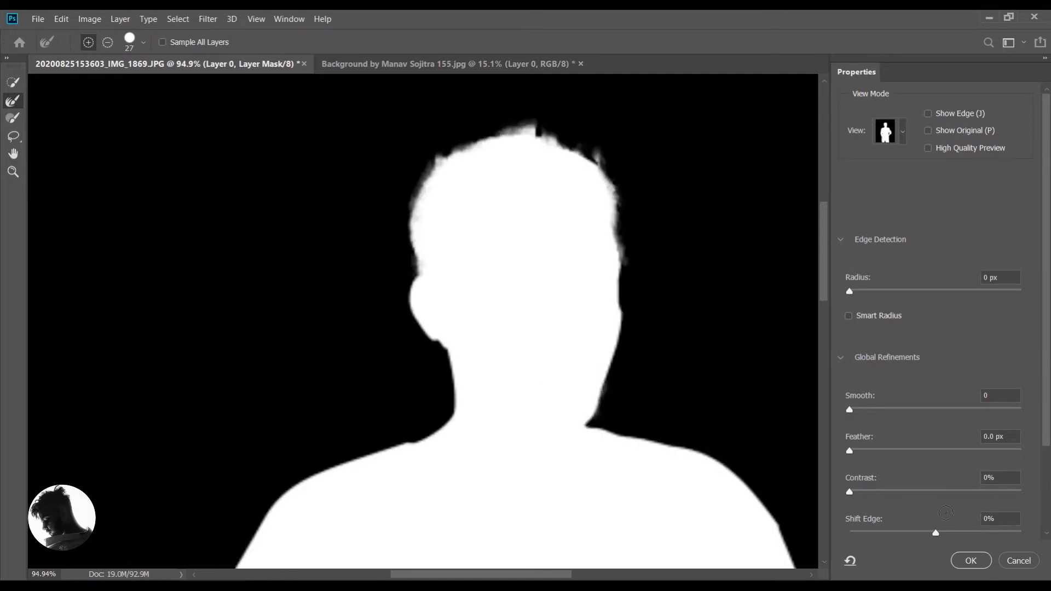
left_click(971, 561)
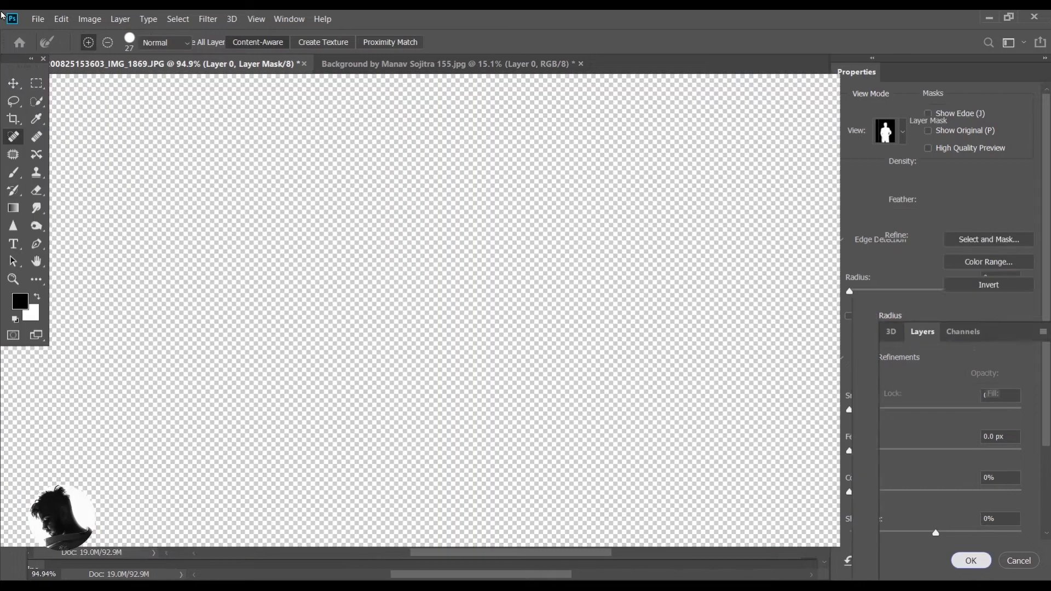
Step: Paint black on Layer 0's mask with a size 40 brush to remove the background fringes around the hair and forehead
scroll(520, 99, "up", 3)
scroll(520, 99, "up", 2)
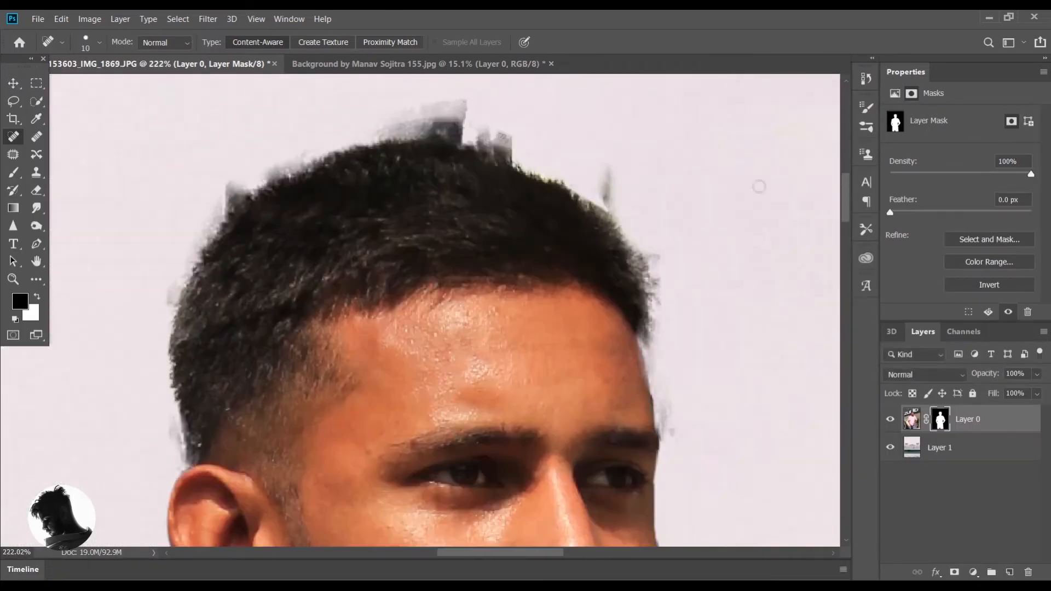
key("b")
left_click_drag(521, 298, 239, 298)
left_click_drag(382, 117, 388, 117)
mouse_move(473, 114)
left_mouse_down()
mouse_move(411, 117)
mouse_move(532, 137)
mouse_move(479, 127)
mouse_move(630, 174)
mouse_move(648, 201)
left_mouse_up()
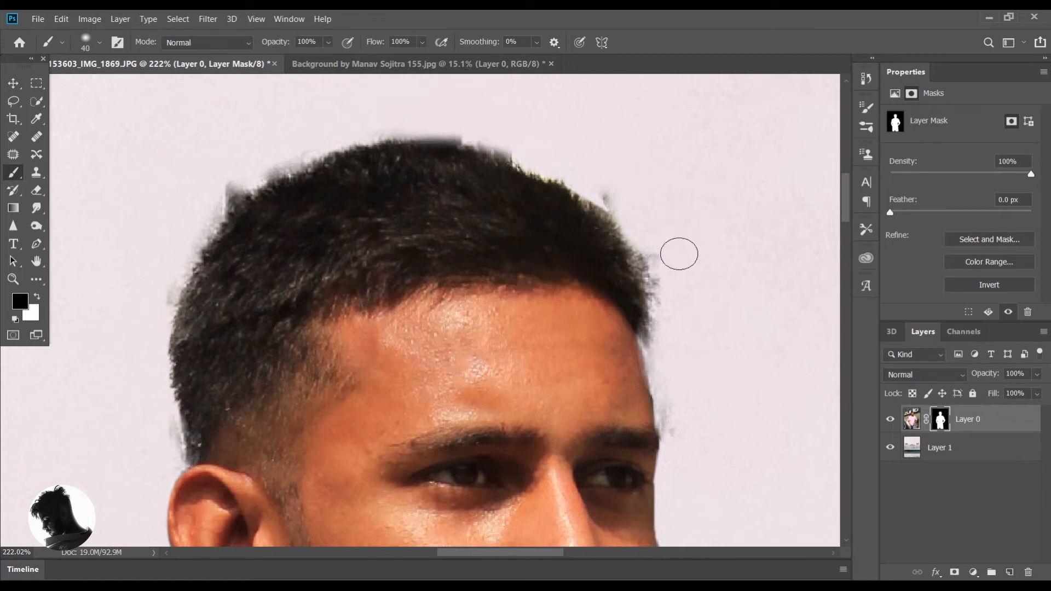
left_click_drag(702, 416, 673, 387)
left_click_drag(239, 151, 142, 339)
Step: Switch from Layer 0's mask to its image and choose the Mixer Brush for smoothing the face
key("ctrl+0")
scroll(401, 302, "up", 3)
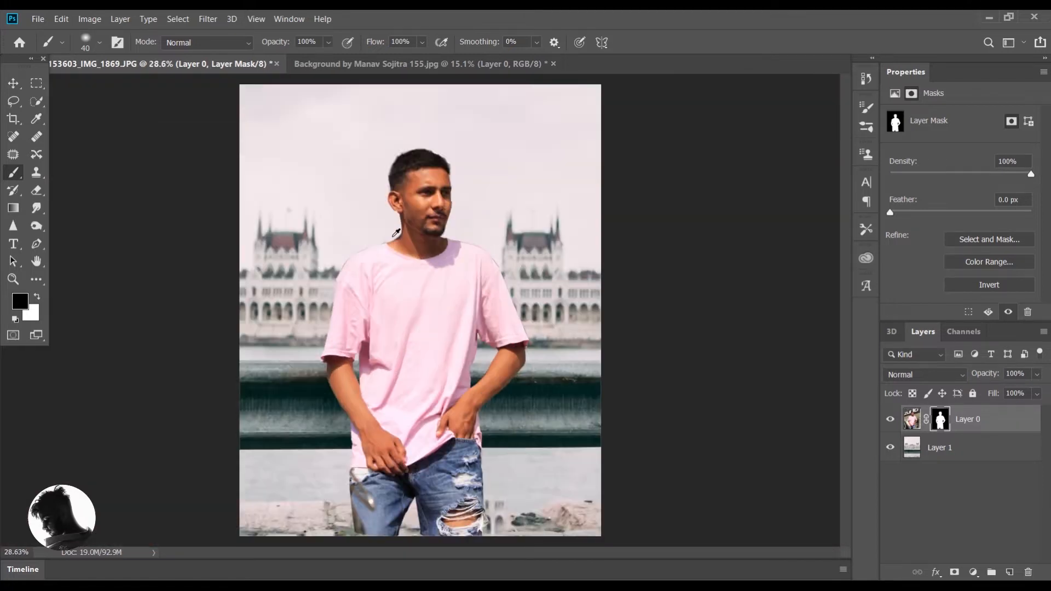
left_click(911, 421)
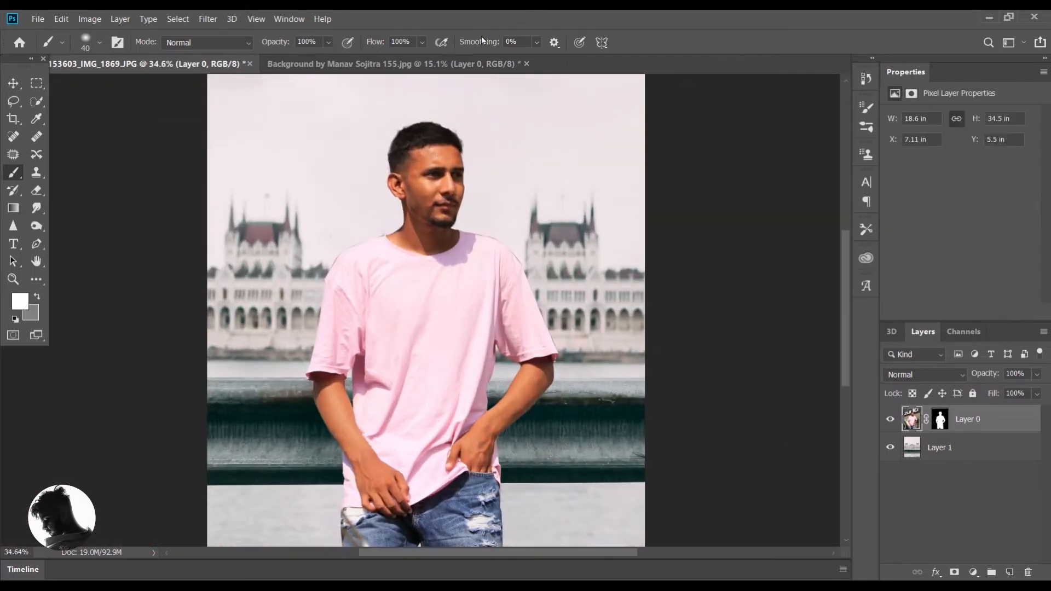
scroll(432, 159, "up", 6)
left_click(35, 279)
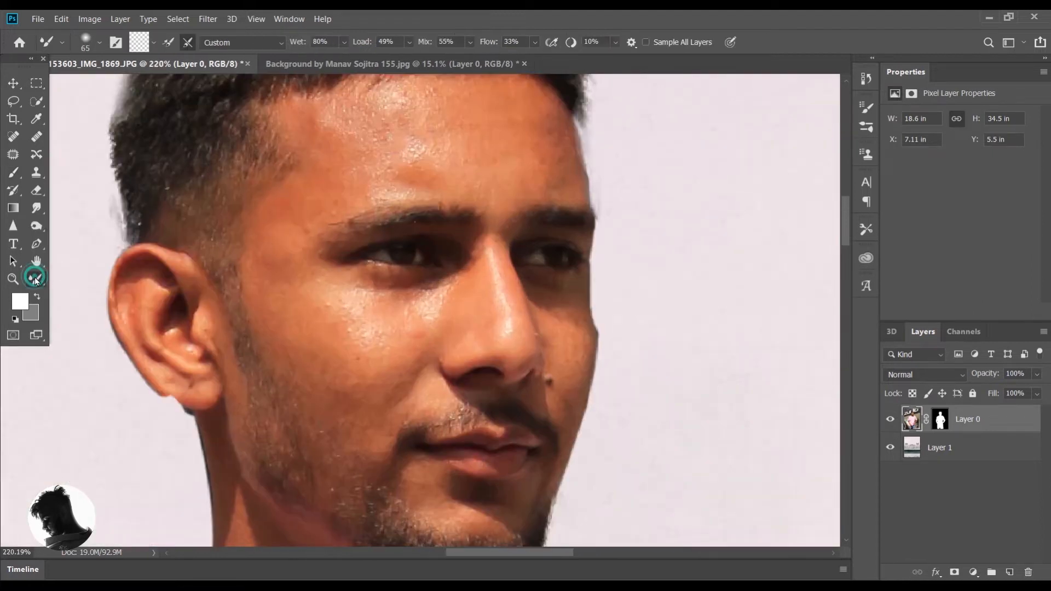
left_click(96, 423)
left_click(1023, 44)
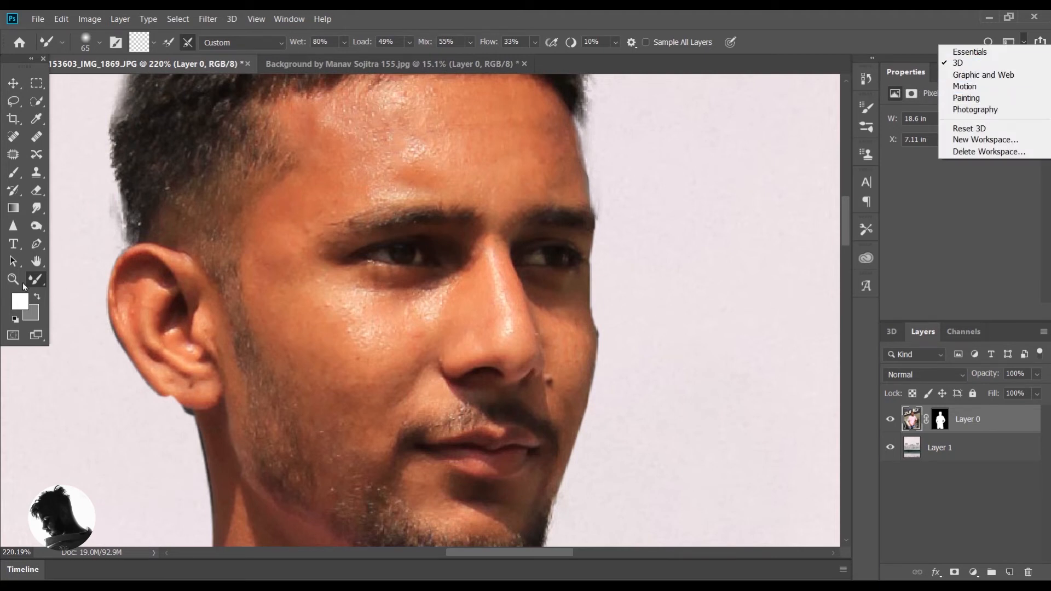
left_click(34, 285)
Step: Blend the shiny, rough skin across the forehead with the Mixer Brush at about 78 to 88 px
scroll(360, 157, "up", 5)
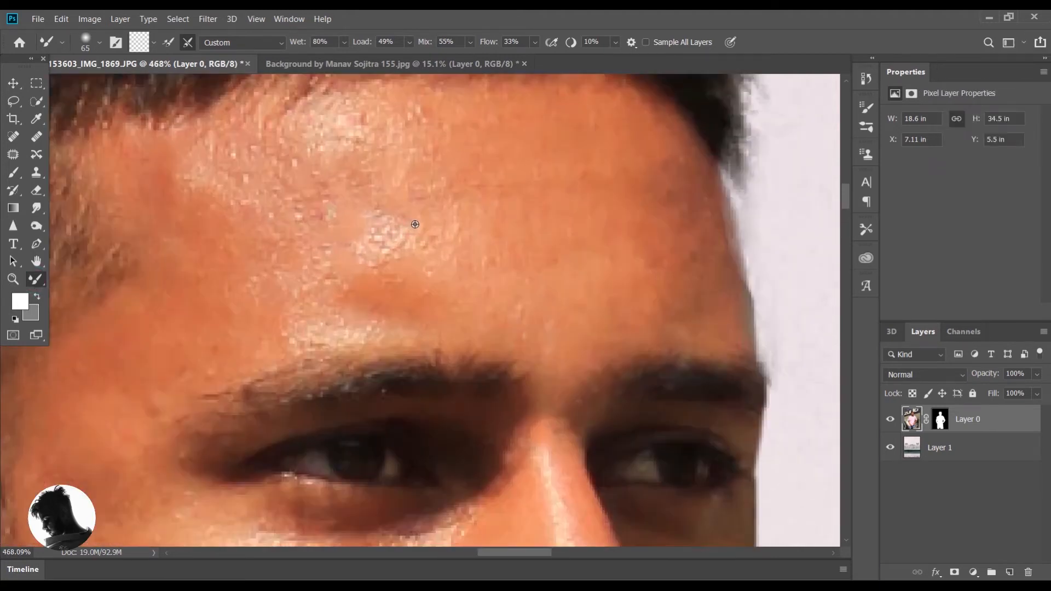
left_click_drag(423, 237, 430, 236)
right_click(332, 244, "alt")
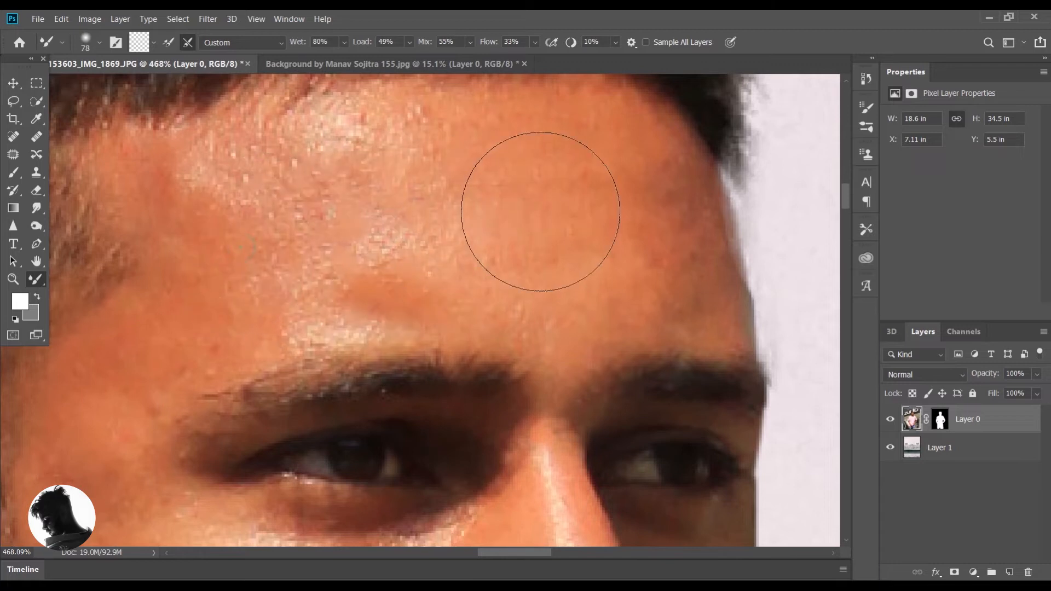
scroll(376, 253, "up", 2)
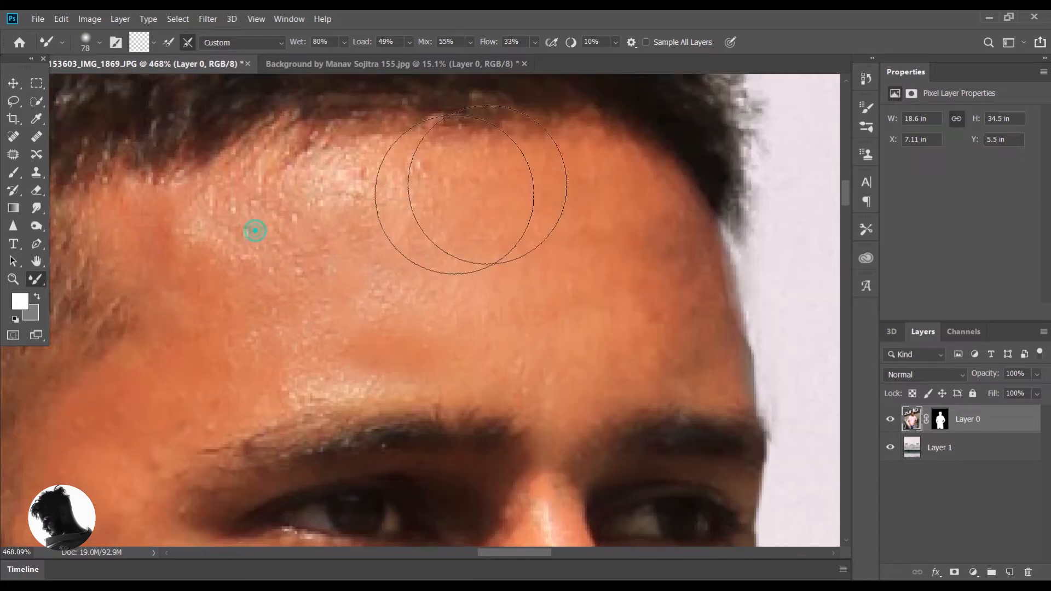
scroll(377, 277, "down", 5)
key("bracketright")
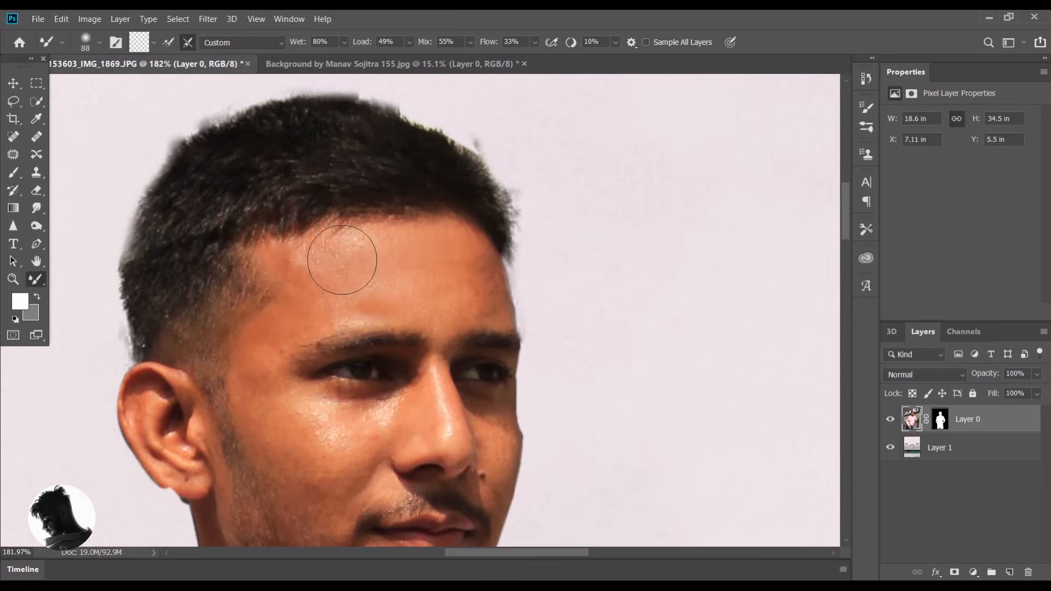
Step: Smooth the near temple and the cheek under the eye with the Mixer Brush, reducing its size from 81 to 56 px
scroll(263, 375, "up", 3)
right_click(305, 422, "alt")
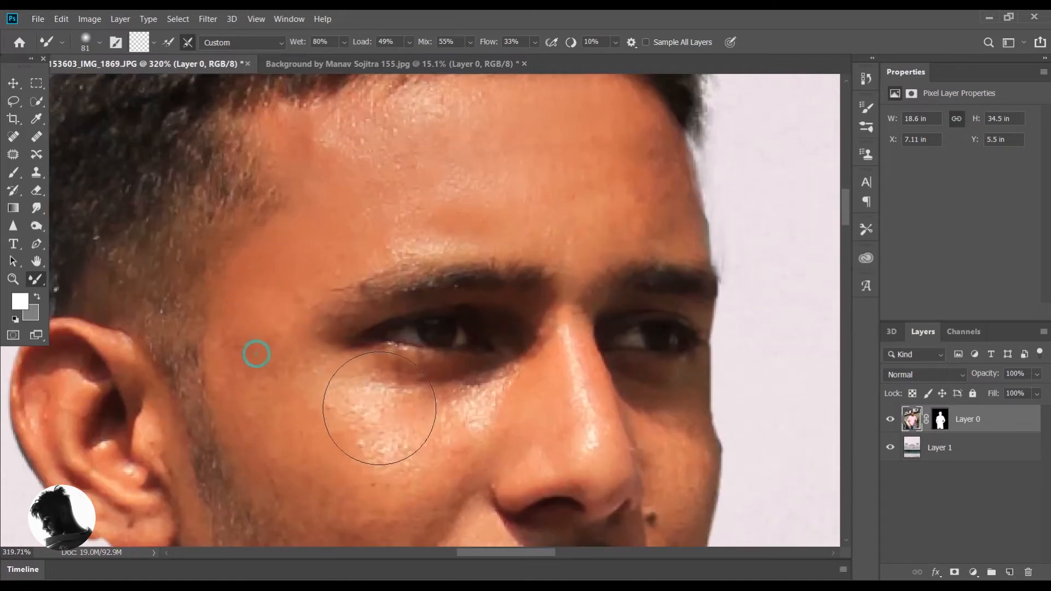
scroll(376, 399, "down", 3)
right_click(352, 329, "alt")
scroll(317, 317, "down", 3)
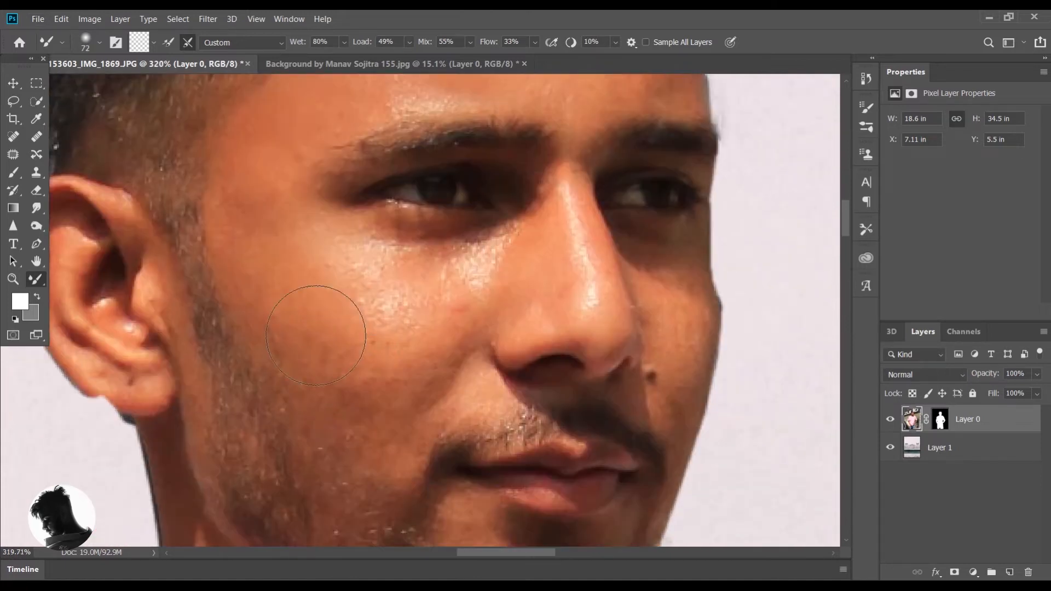
right_click(383, 339, "alt")
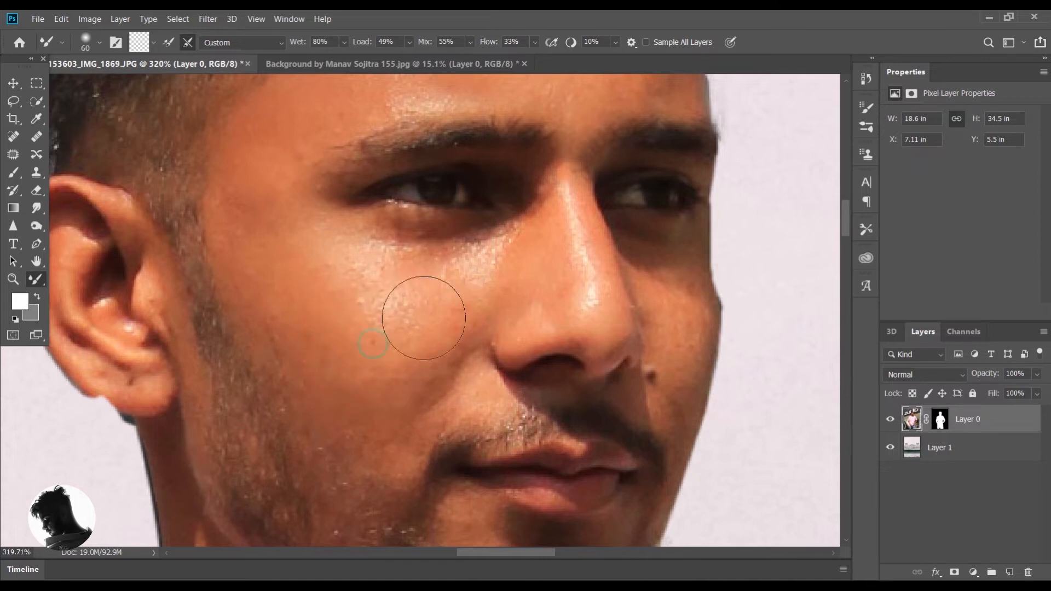
right_click(390, 361, "alt")
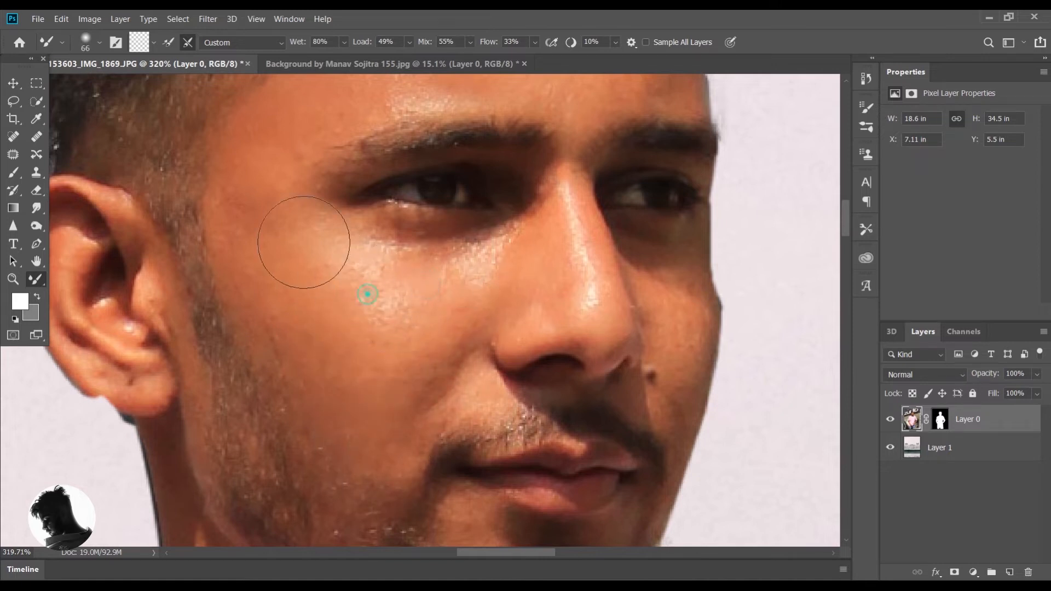
right_click(408, 409, "alt")
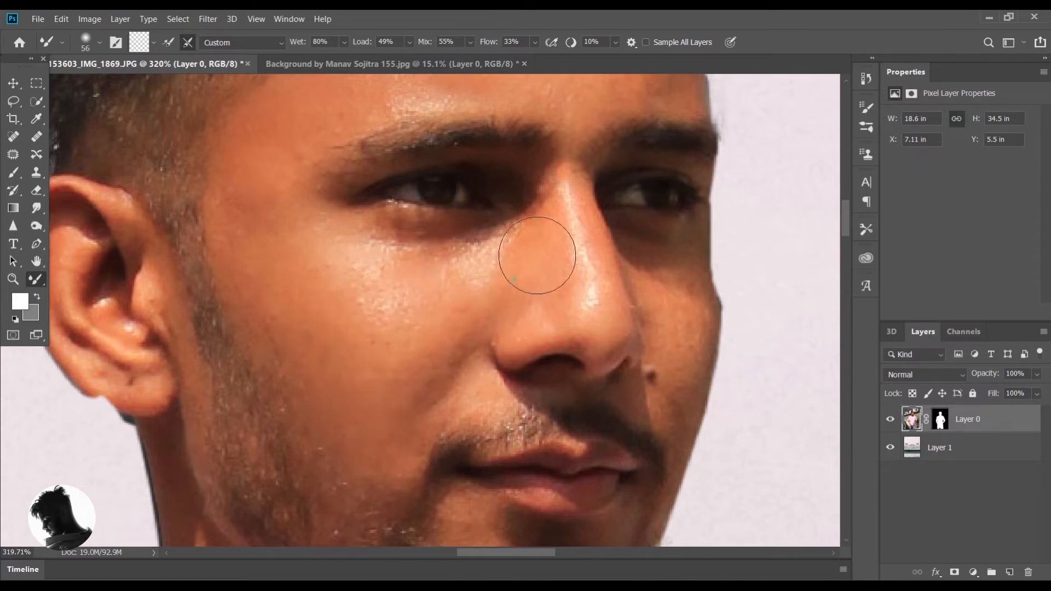
Step: Smooth the nose with a 42 px Mixer Brush and the far cheek with a 37 px one
scroll(553, 259, "up", 2)
right_click(553, 259, "alt")
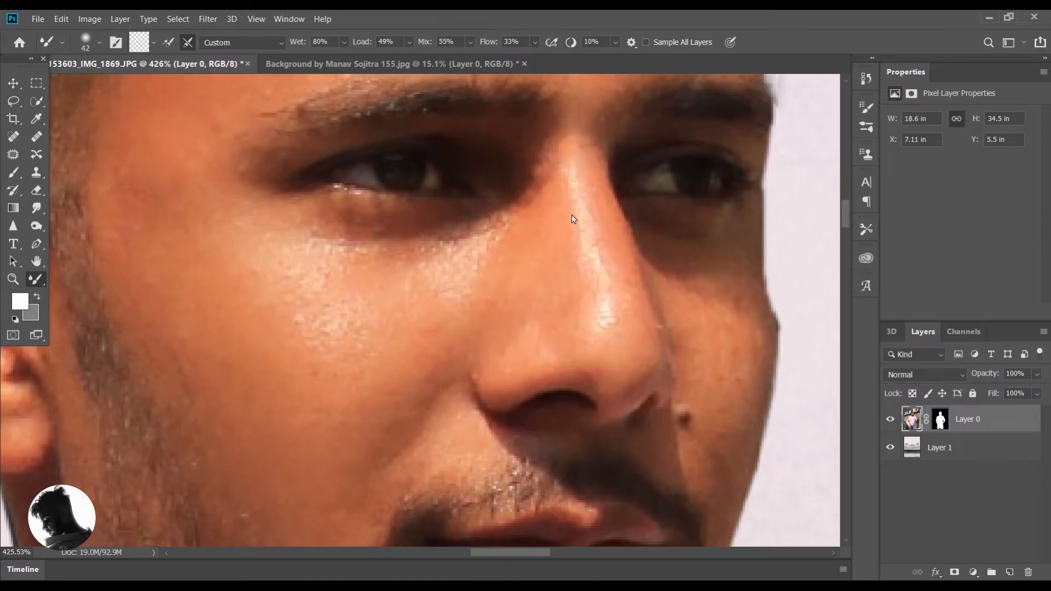
right_click(610, 348, "alt")
scroll(715, 357, "down", 1)
right_click(706, 284, "alt")
left_click_drag(699, 252, 718, 333)
mouse_move(733, 389)
left_mouse_down()
mouse_move(694, 258)
mouse_move(734, 333)
mouse_move(723, 437)
left_mouse_up()
scroll(308, 340, "down", 5)
scroll(311, 355, "down", 1)
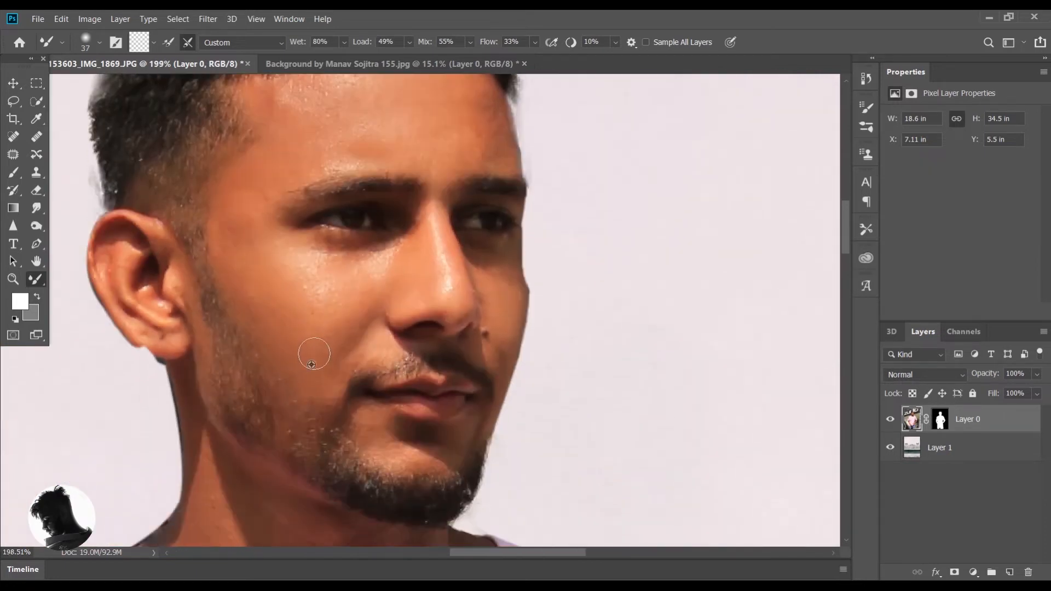
Step: Blend the lower near cheek above the beard line with a 55 px Mixer Brush
scroll(311, 376, "up", 5)
right_click(311, 375, "alt")
scroll(322, 392, "down", 5)
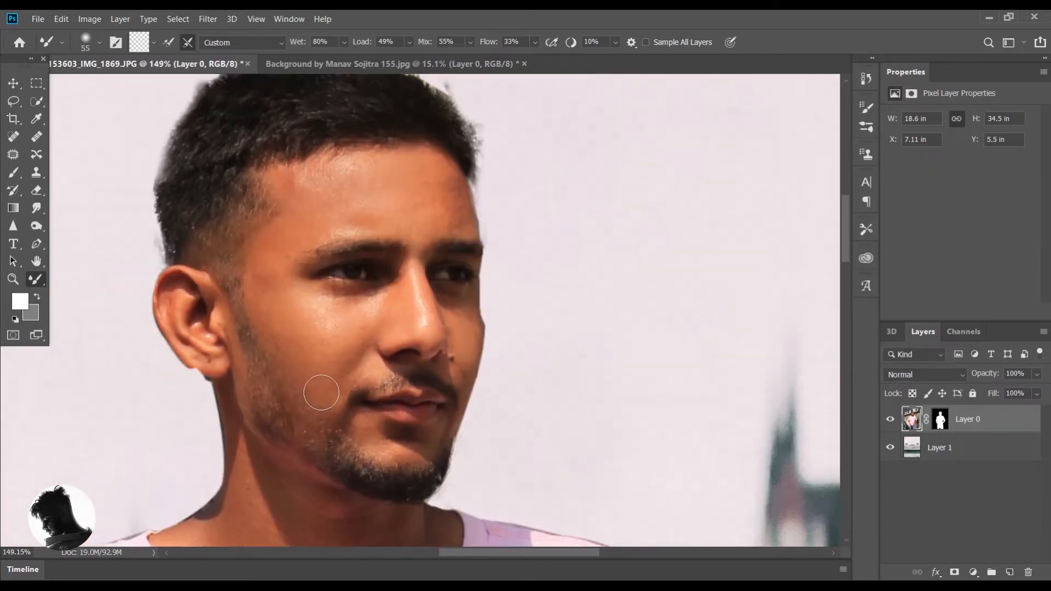
Step: Repaint Layer 0's mask below the earlobe, restoring it in white at 26 px and trimming the dark fringe in black at 8 px
left_click(13, 174)
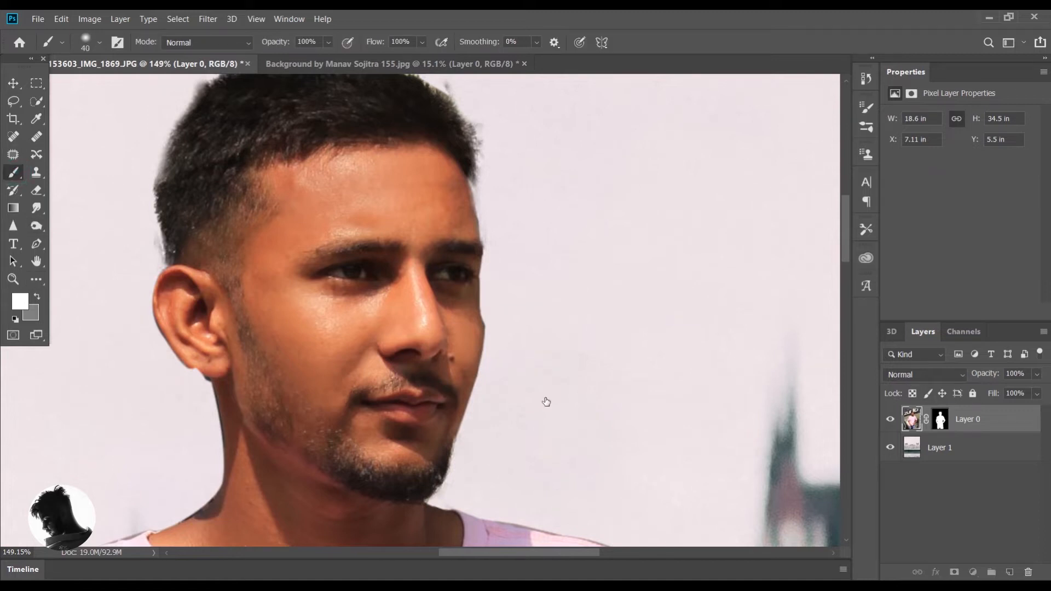
left_click(940, 419)
scroll(229, 394, "up", 3)
left_click(39, 298)
right_click(183, 345, "alt")
left_click_drag(157, 340, 201, 362)
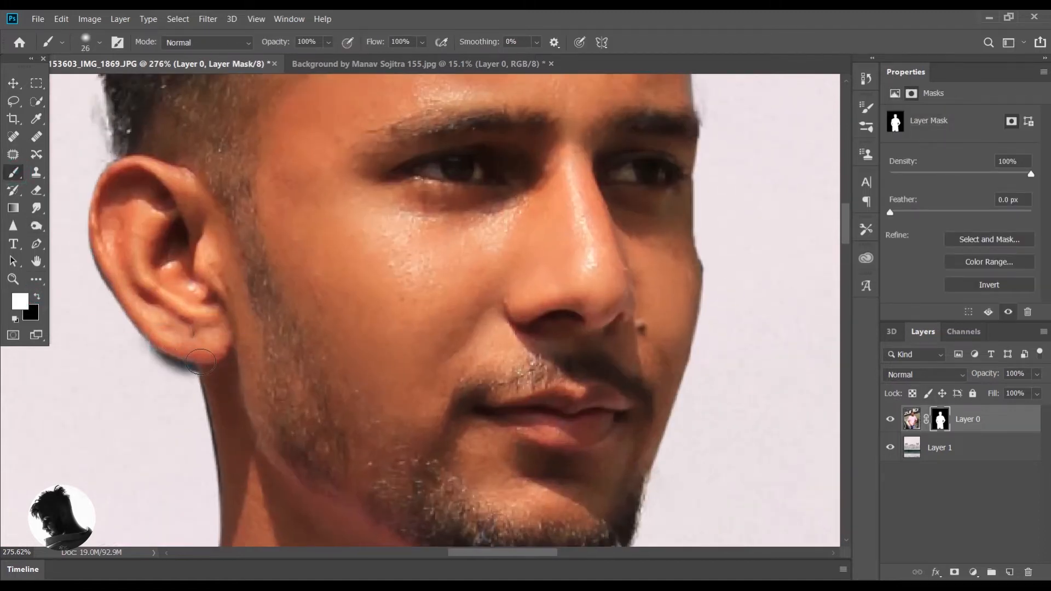
left_click(36, 299)
right_click(125, 360, "alt")
mouse_move(145, 348)
left_mouse_down()
mouse_move(140, 341)
mouse_move(187, 367)
left_mouse_up()
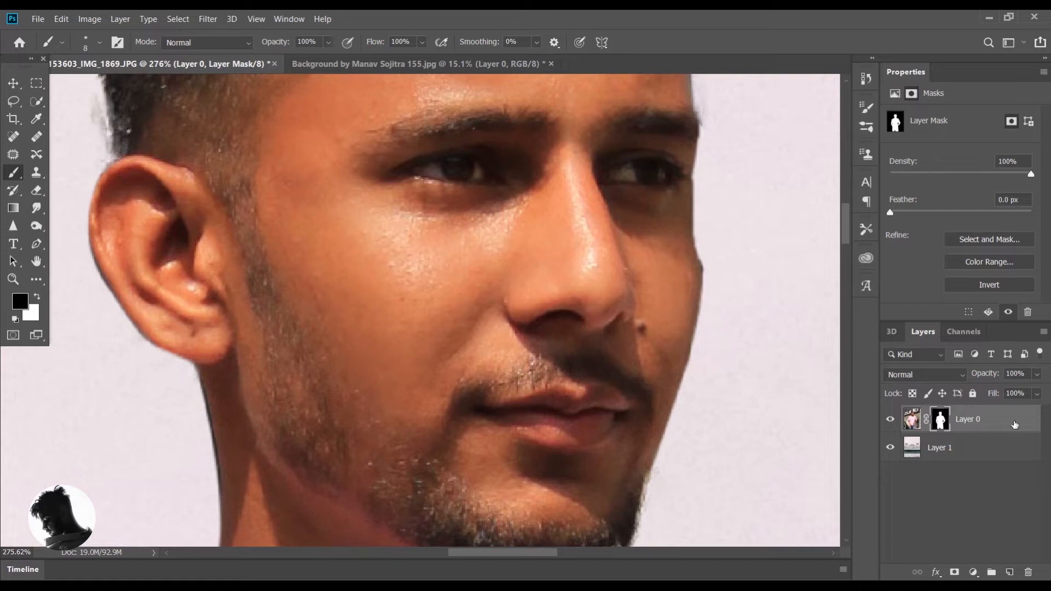
Step: Target Layer 0's image and smooth the near cheek further with a 71 px Mixer Brush
left_click(36, 284)
right_click(393, 287, "alt")
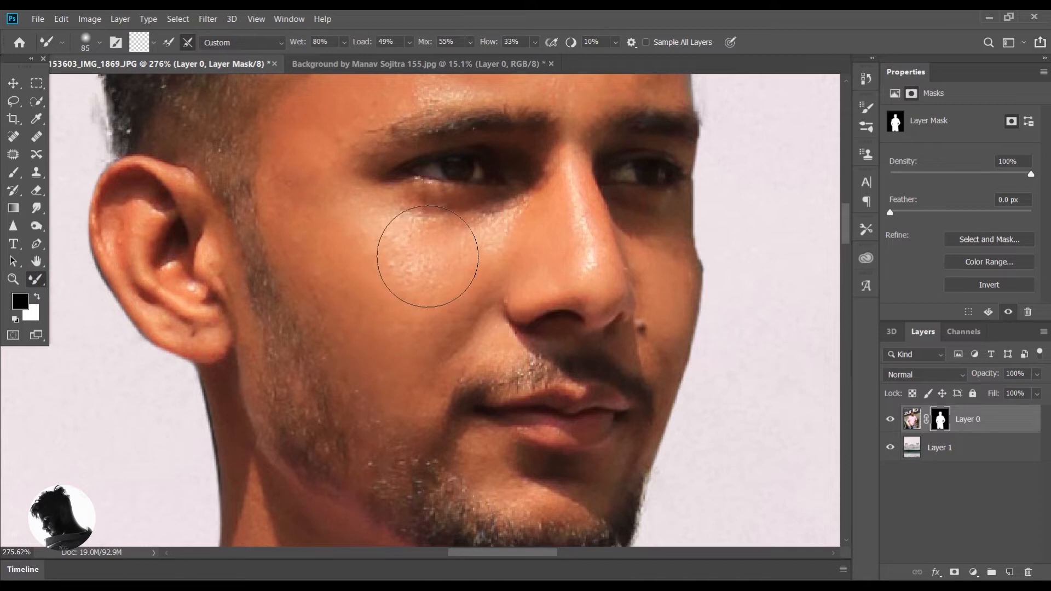
left_click(909, 420)
right_click(429, 260, "alt")
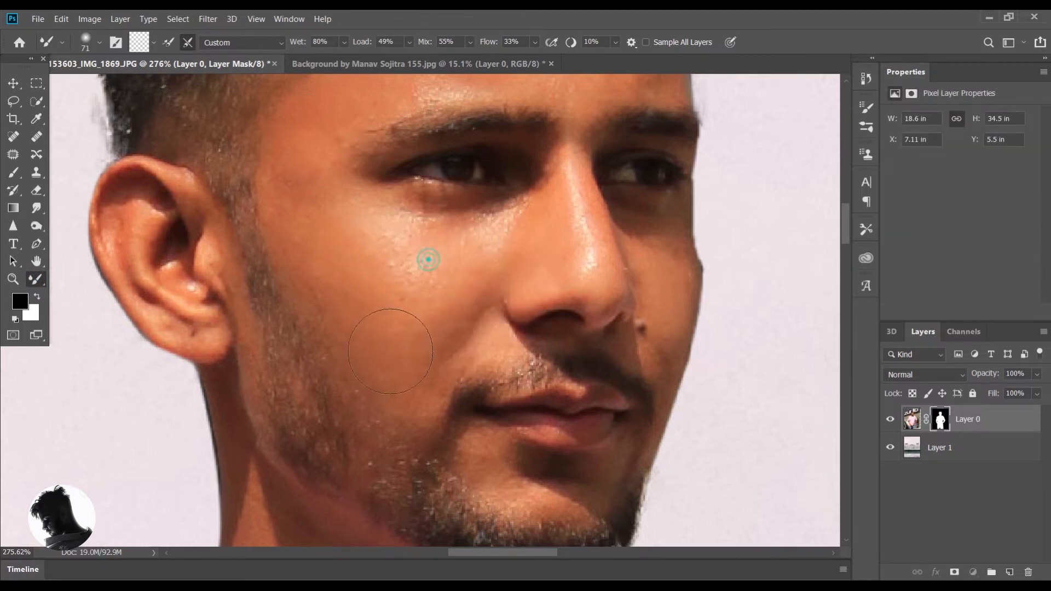
left_click(913, 422)
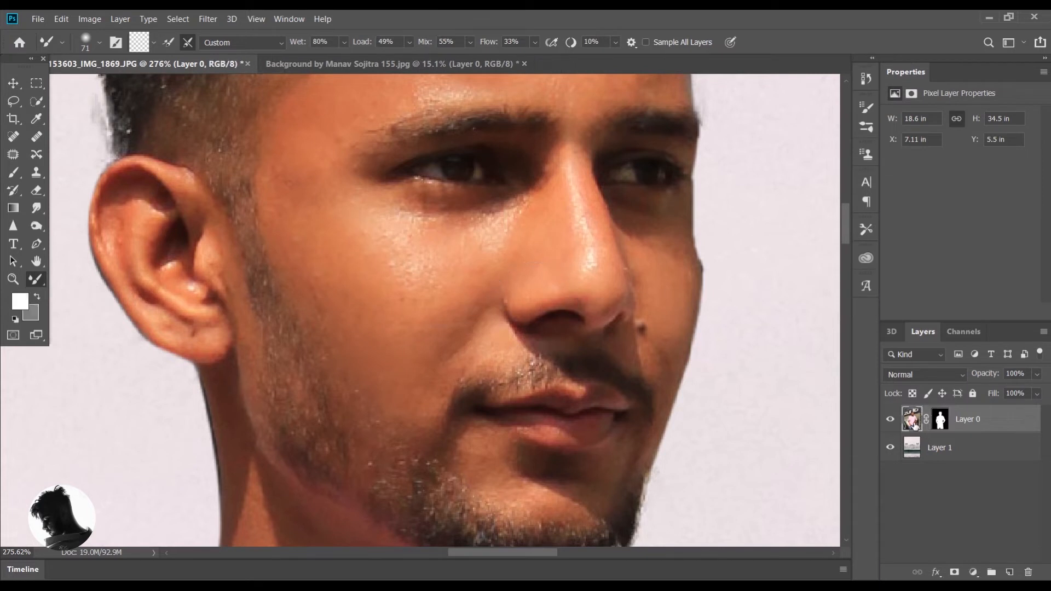
mouse_move(394, 280)
left_mouse_down()
mouse_move(418, 307)
mouse_move(376, 400)
left_mouse_up()
left_click_drag(353, 347, 312, 293)
Step: Smooth the skin of the neck with the Mixer Brush at about 97 px
scroll(416, 394, "down", 3)
scroll(405, 427, "down", 3)
right_click(343, 373, "alt")
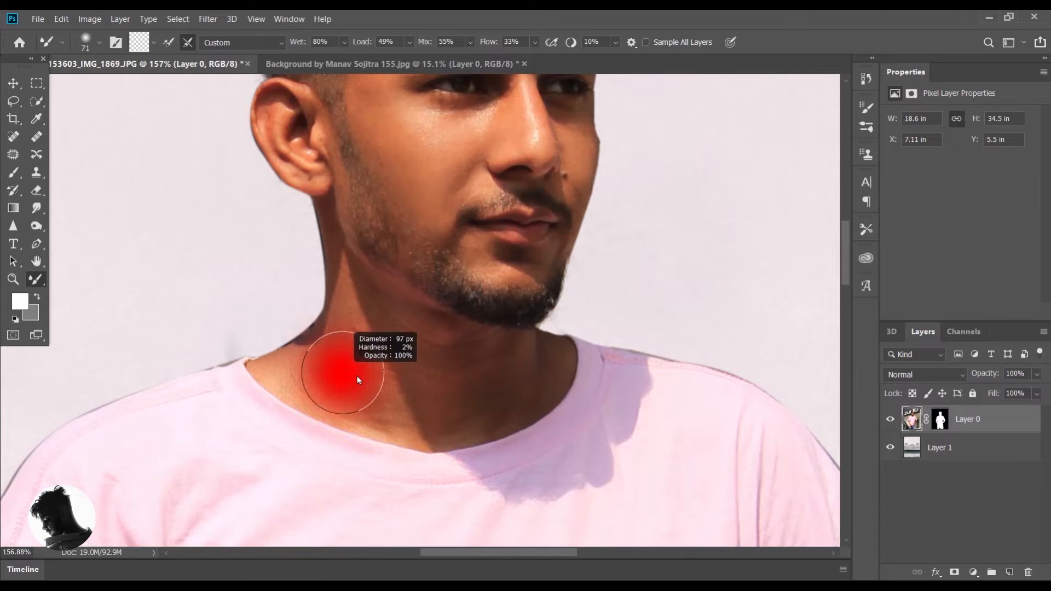
Step: Soften the wrinkles across the front and shoulder of the pink T-shirt with a 263 px Mixer Brush
scroll(432, 378, "down", 5)
right_click(422, 411, "alt")
left_click_drag(454, 381, 389, 521)
left_click_drag(476, 421, 502, 467)
scroll(499, 383, "down", 2)
left_click_drag(485, 317, 460, 479)
left_click_drag(384, 385, 392, 465)
mouse_move(392, 387)
left_mouse_down()
mouse_move(395, 457)
mouse_move(384, 513)
left_mouse_up()
left_click_drag(380, 326, 364, 377)
left_click_drag(316, 295, 294, 397)
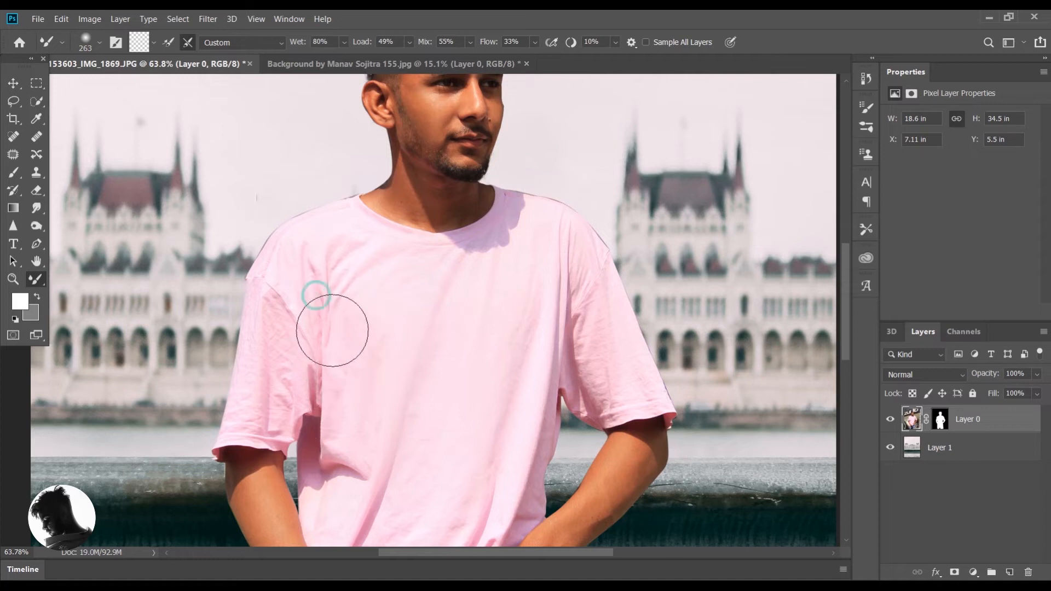
Step: Smooth the skin on both forearms and the hand with a 140 px Mixer Brush
scroll(559, 342, "down", 2)
right_click(571, 353, "alt")
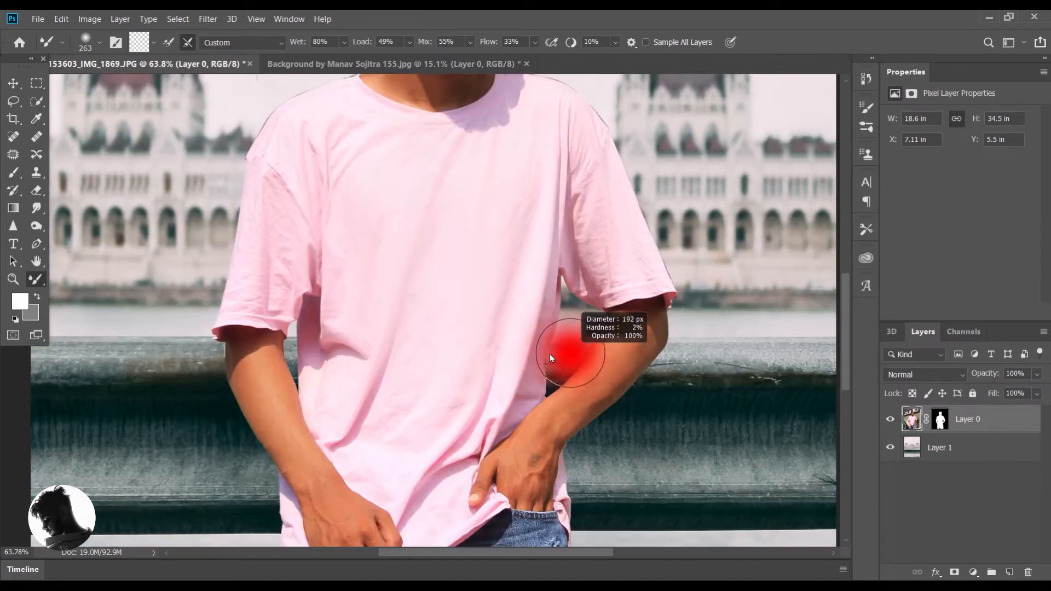
right_click(635, 328, "alt")
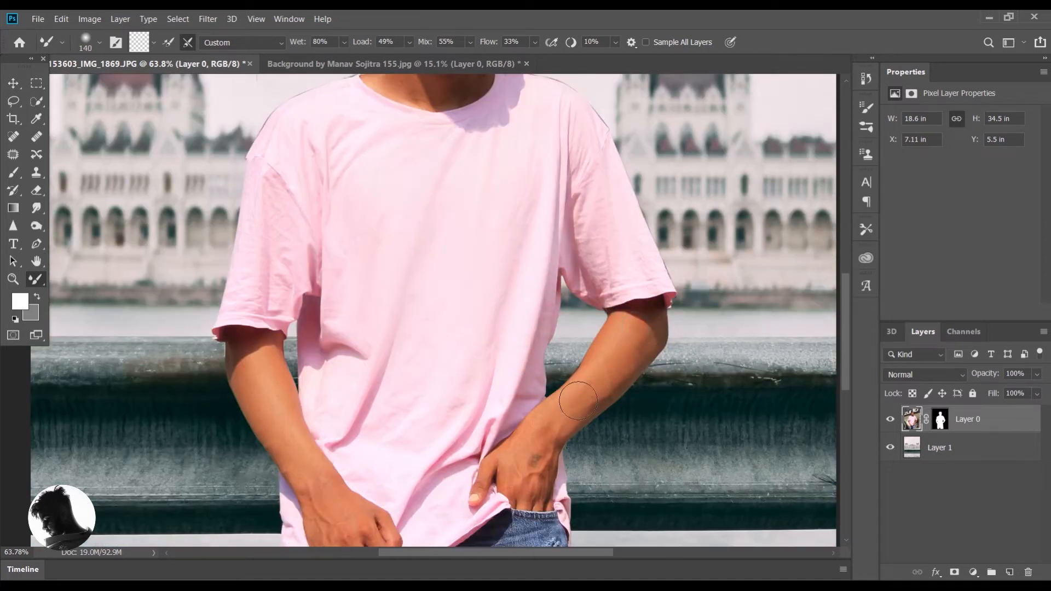
mouse_move(249, 366)
left_mouse_down()
mouse_move(310, 485)
mouse_move(291, 464)
mouse_move(347, 516)
left_mouse_up()
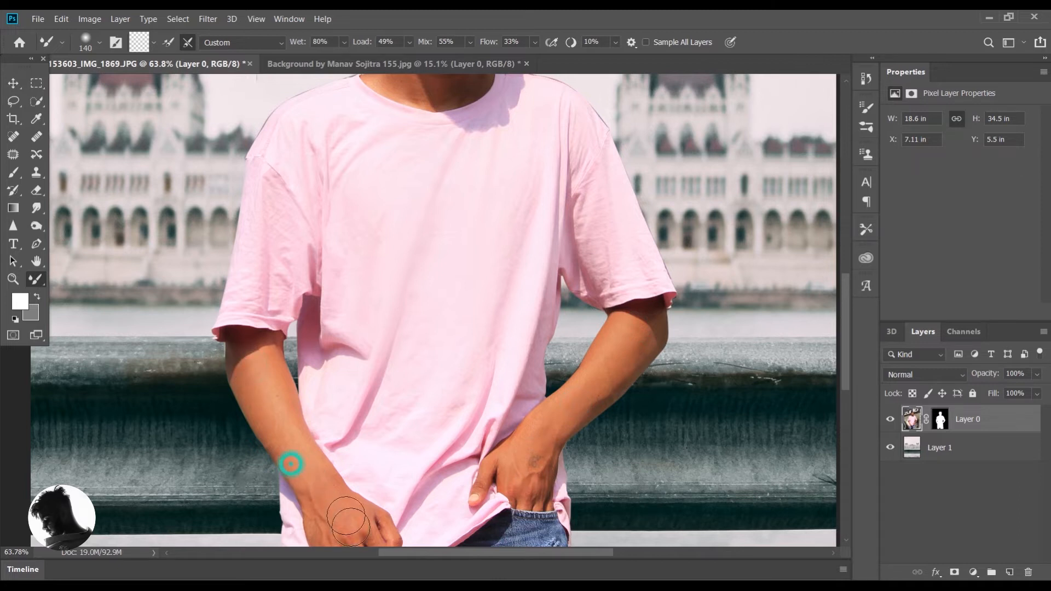
Step: Smooth the fabric on both legs of the jeans with a 155 px Mixer Brush
scroll(388, 487, "down", 4)
right_click(440, 388, "alt")
left_click_drag(471, 373, 453, 498)
left_click_drag(463, 401, 459, 460)
left_click_drag(371, 398, 354, 480)
key("ctrl+0")
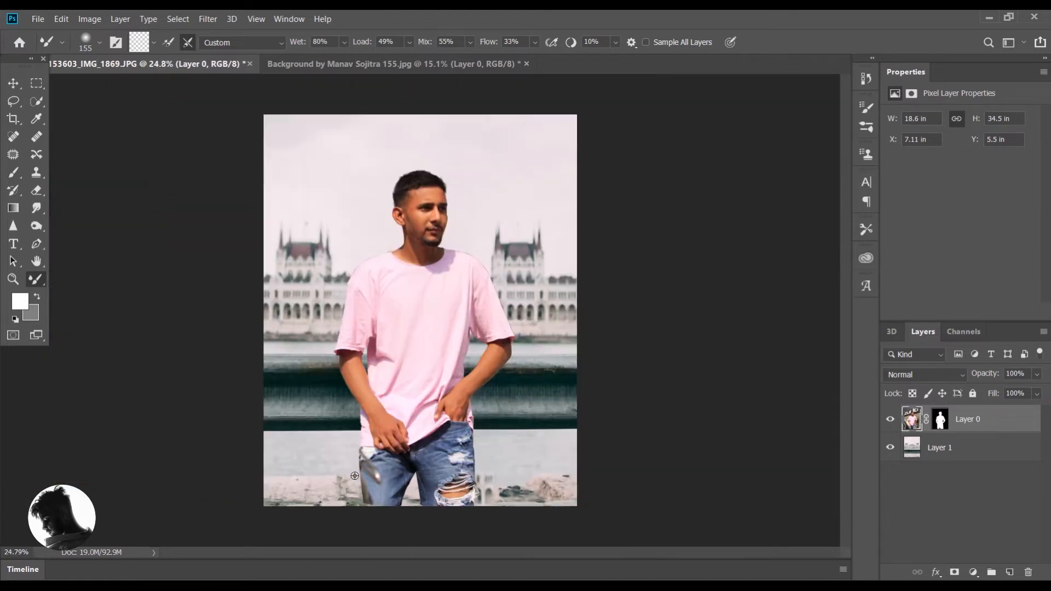
Step: Lasso the green railing section beside the man's hip on Layer 1 and copy it to a new layer
left_click(1016, 446)
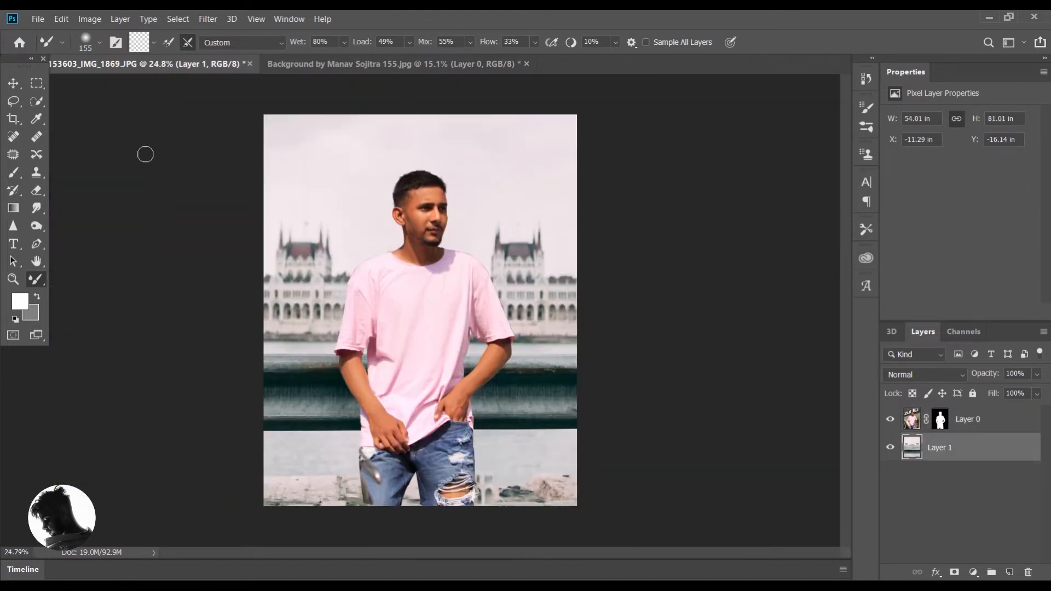
left_click(12, 102)
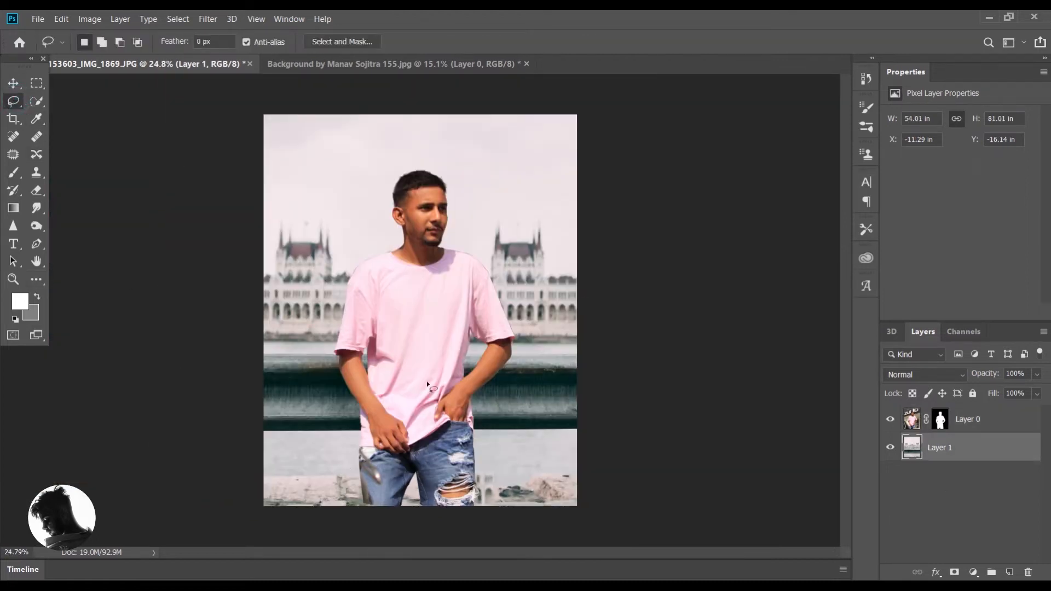
left_click_drag(581, 379, 490, 384)
left_click_drag(604, 374, 605, 376)
key("ctrl+j")
Step: Turn on the Move tool's transform controls and move the railing copy above Layer 0
left_click(13, 83)
left_click(250, 43)
left_click_drag(971, 450, 972, 417)
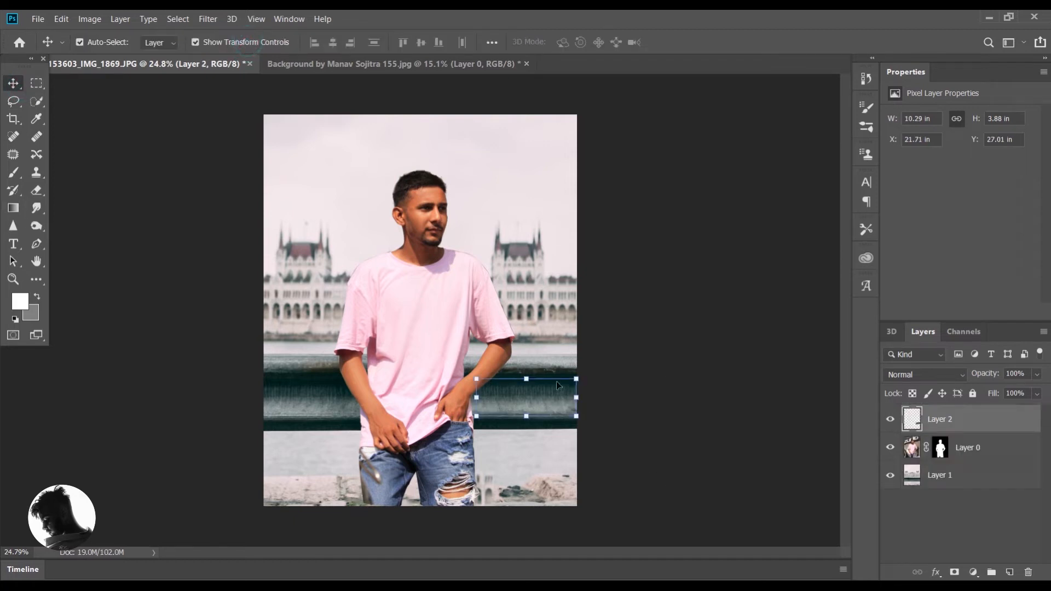
Step: Enlarge the railing copy to about 293%, rotate it about 33° across the image's lower-left corner, and scale it down to about 95%
left_click_drag(577, 375, 668, 364)
left_click_drag(572, 396, 333, 536)
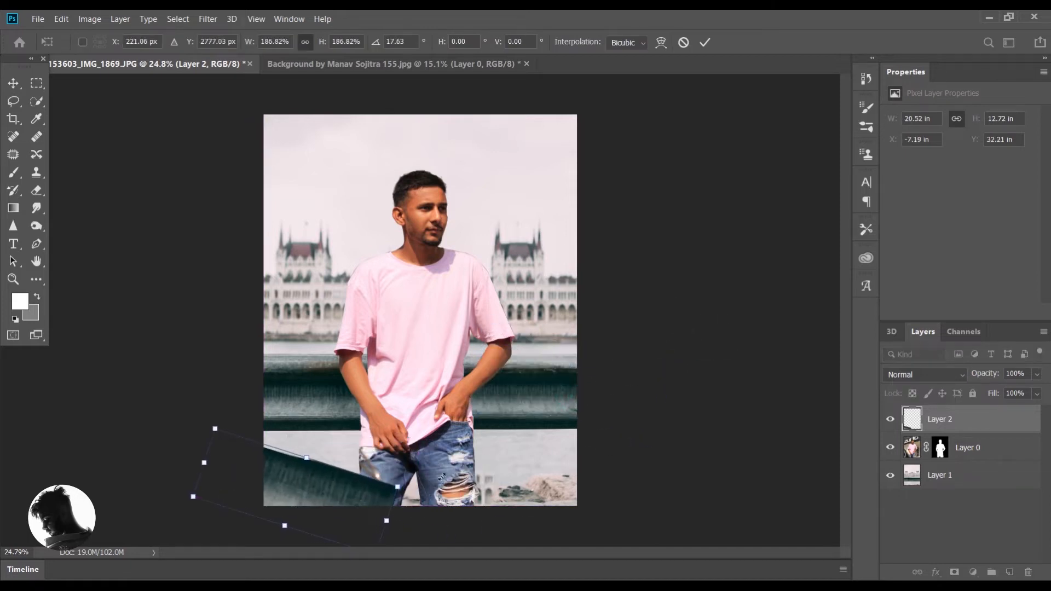
left_click_drag(542, 445, 541, 498)
left_click_drag(356, 497, 305, 479)
left_click(704, 37)
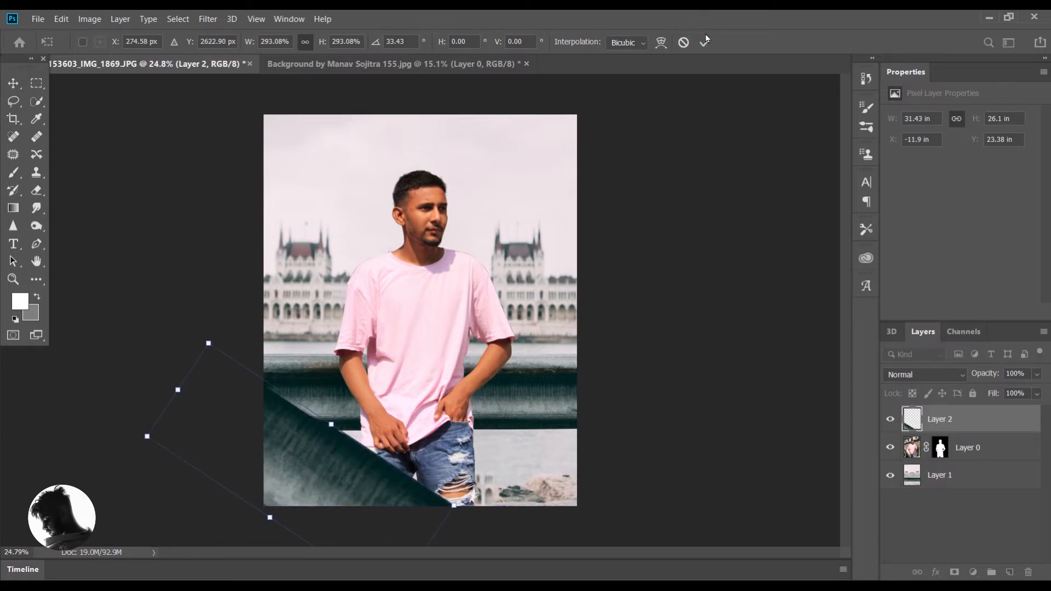
left_click(705, 40)
left_click_drag(453, 370, 439, 383)
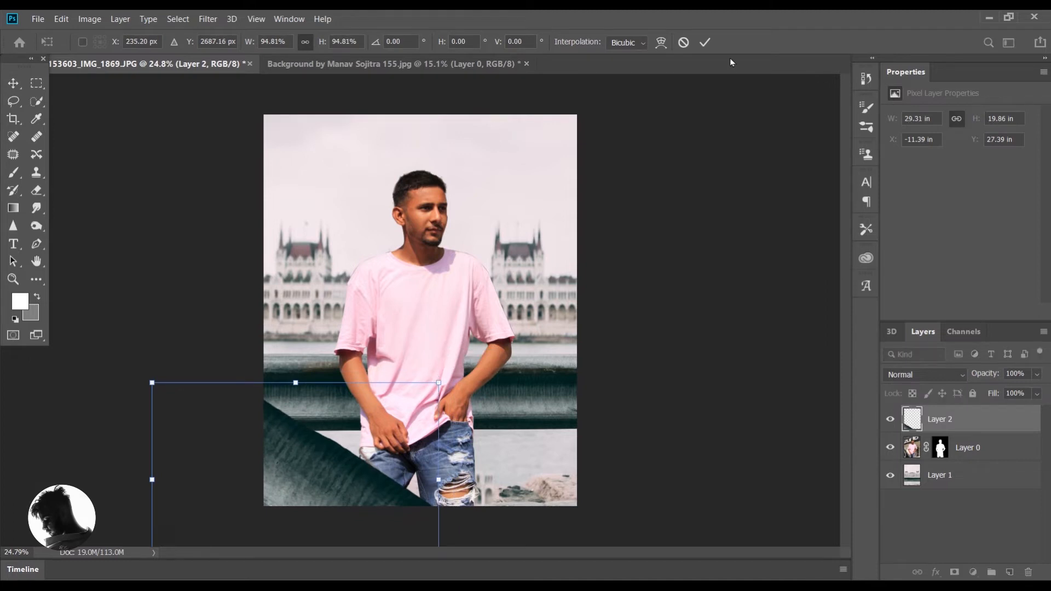
left_click(705, 42)
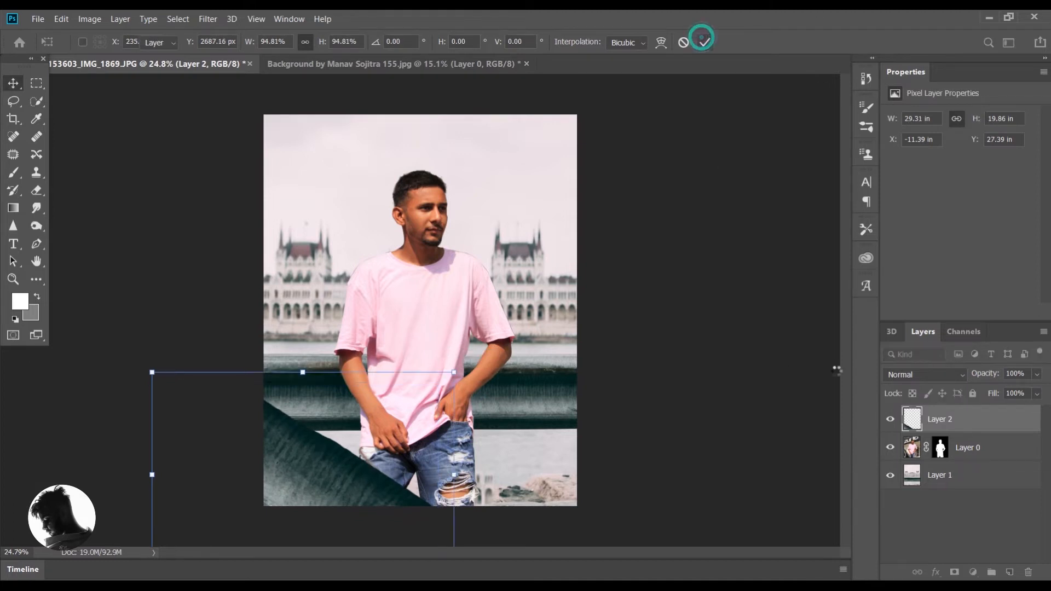
Step: Apply a Gaussian Blur of about 104.3 pixels to the railing copy on Layer 2 and turn off the Move tool's transform controls
left_click(209, 19)
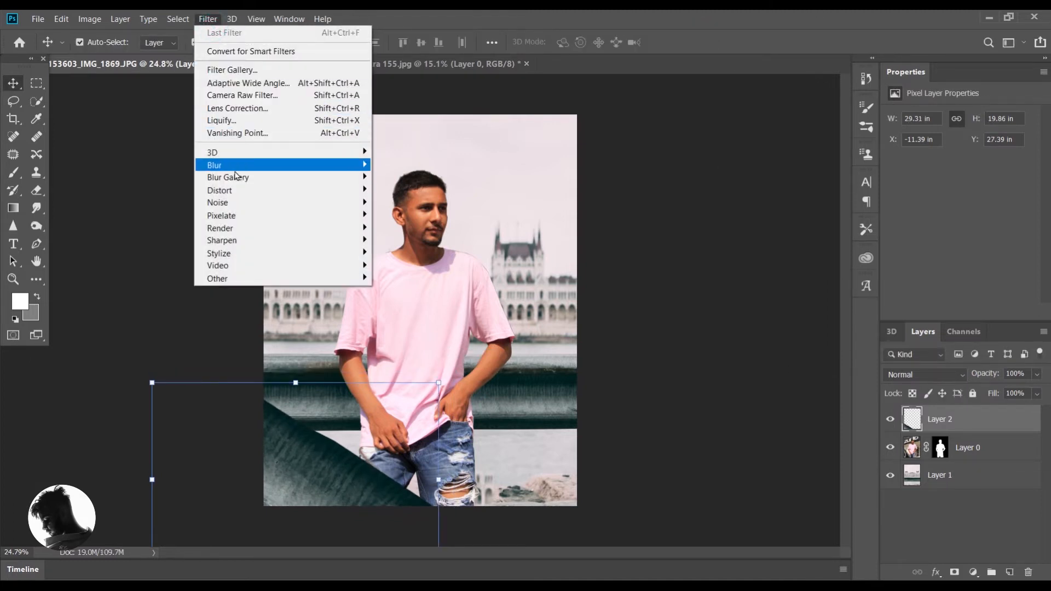
left_click(406, 215)
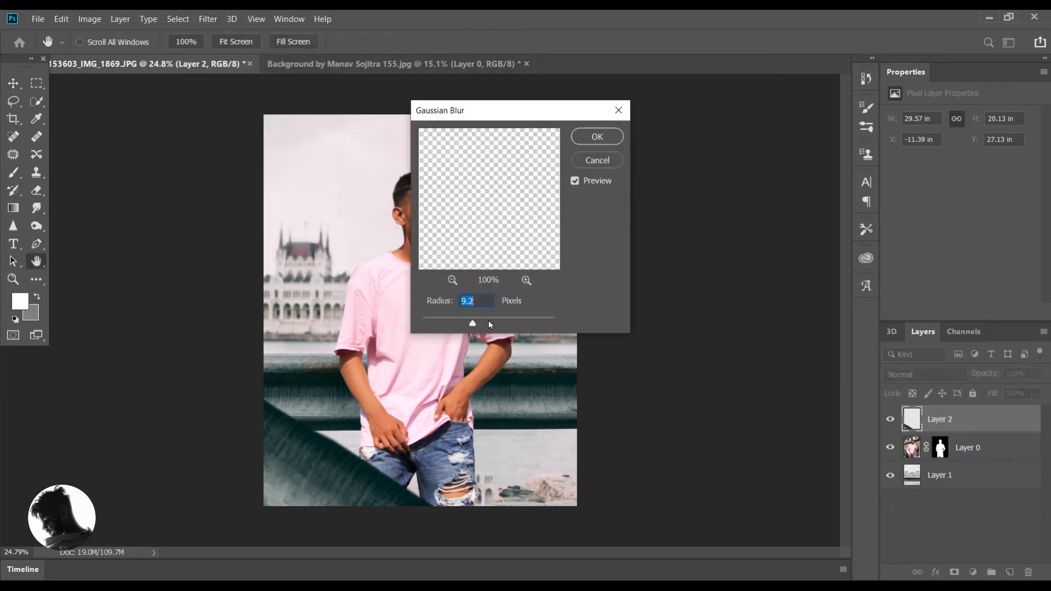
left_click(490, 324)
left_click(504, 325)
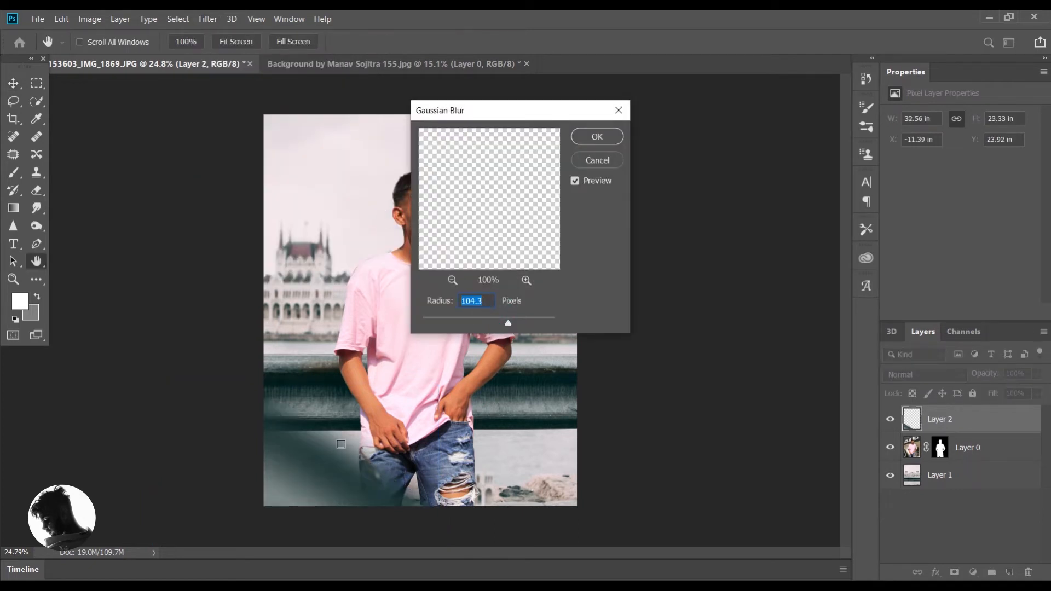
left_click(596, 137)
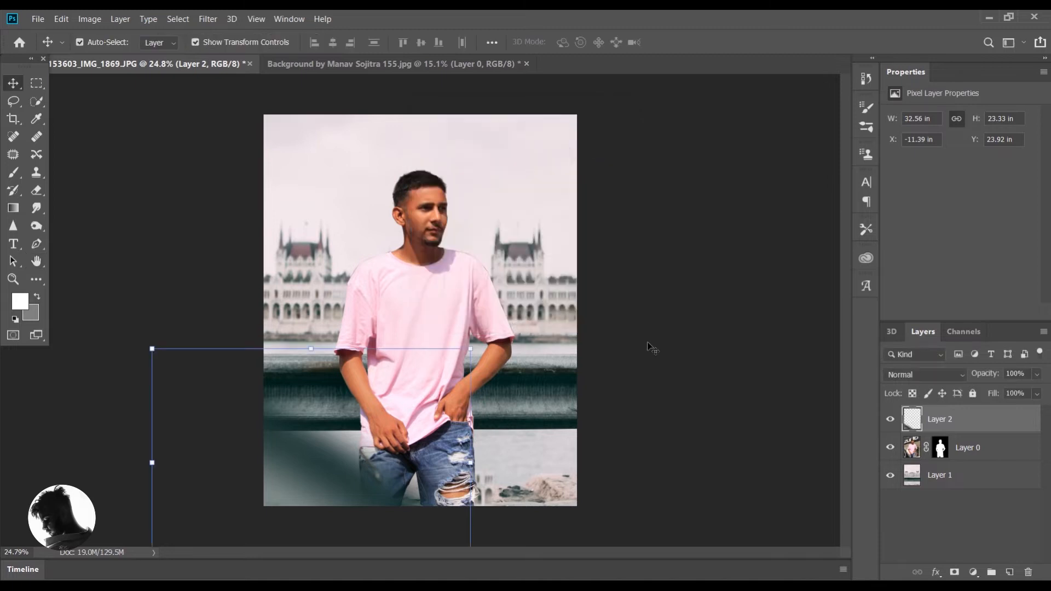
left_click(242, 44)
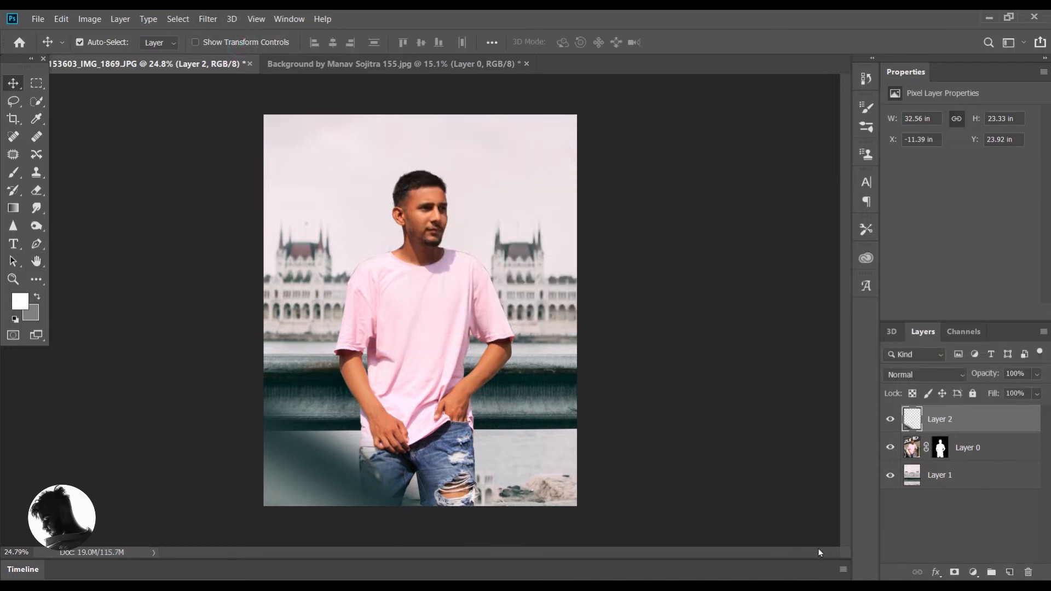
Step: Open Layer 0 in the Camera Raw Filter and set Oranges to hue -3, saturation -13 and luminance +16
left_click(911, 457)
left_click(211, 23)
left_click(223, 94)
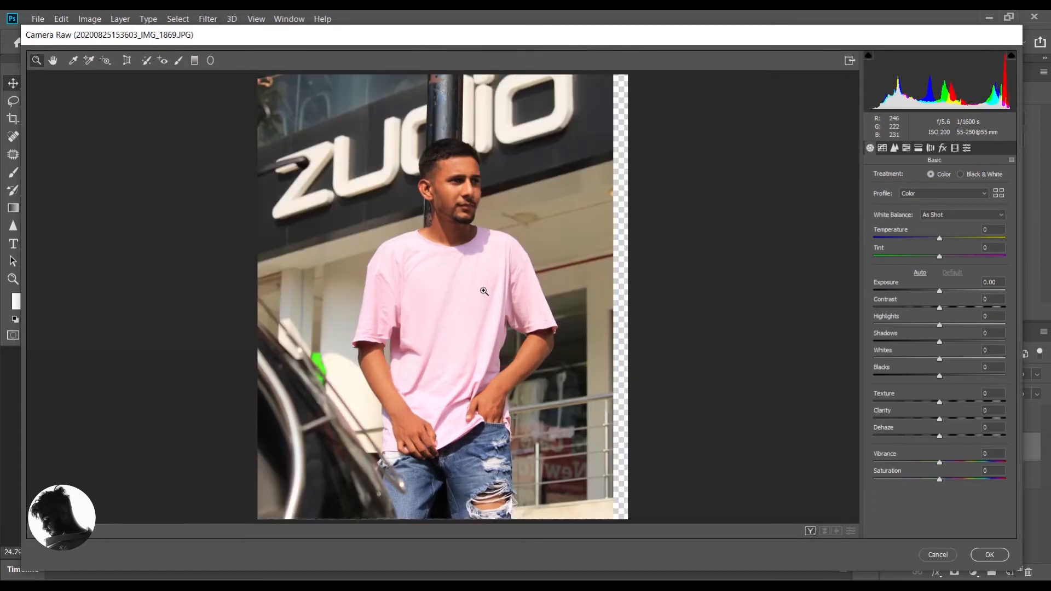
left_click(906, 148)
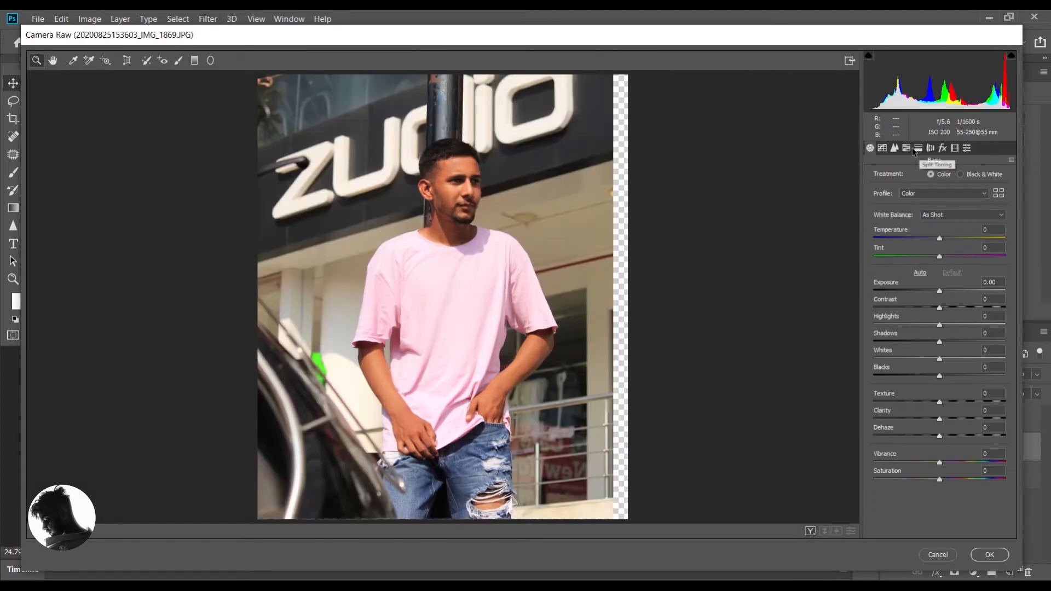
left_click_drag(940, 235, 937, 234)
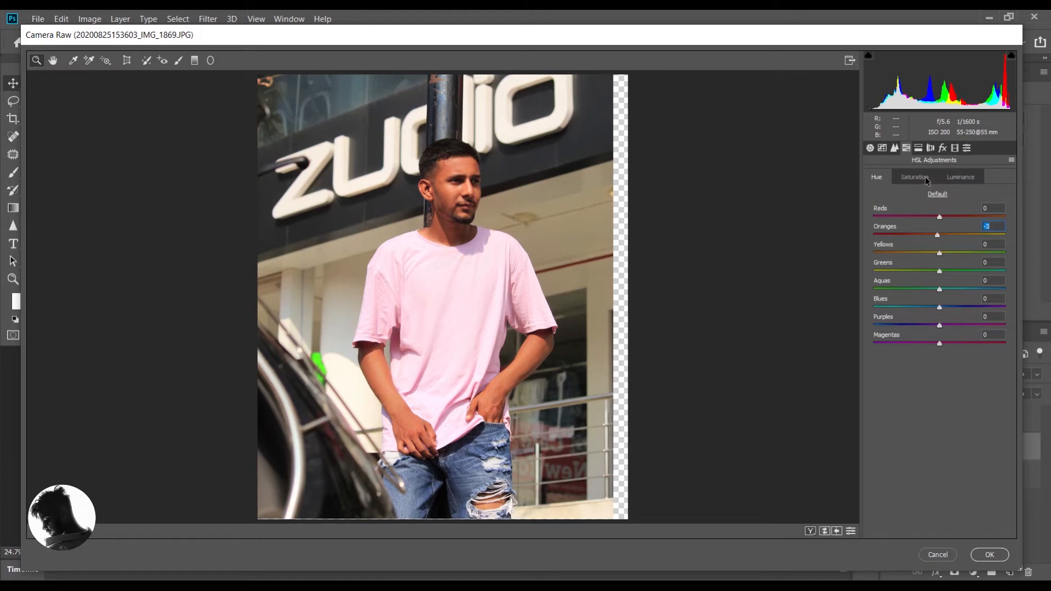
left_click(927, 179)
left_click(931, 235)
left_click(965, 183)
left_click_drag(939, 234, 954, 235)
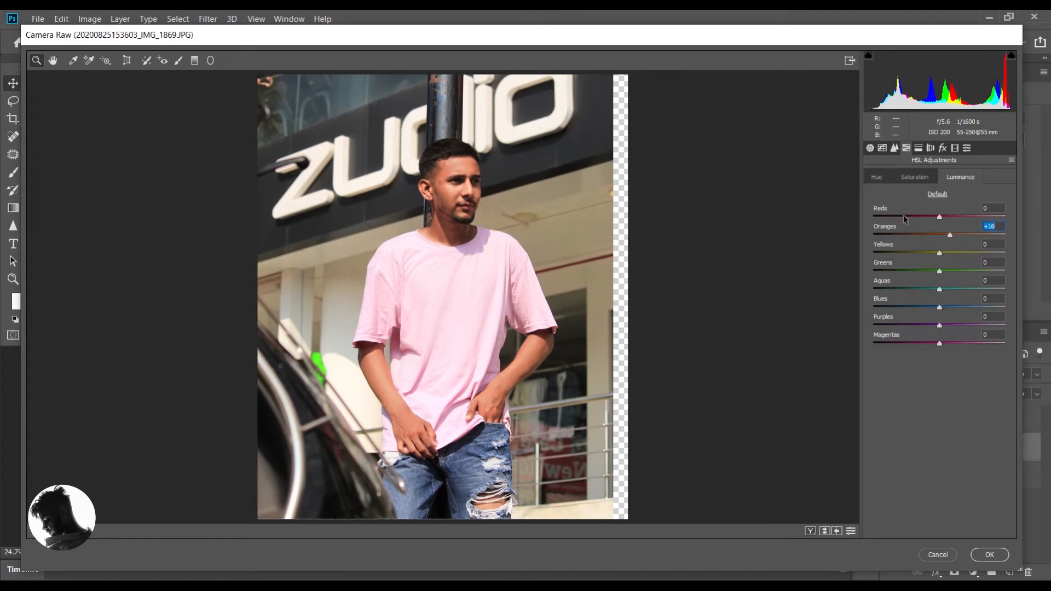
Step: Turn the pink shirt white by setting the saturation of Reds, Purples and Magentas to -100
left_click(911, 178)
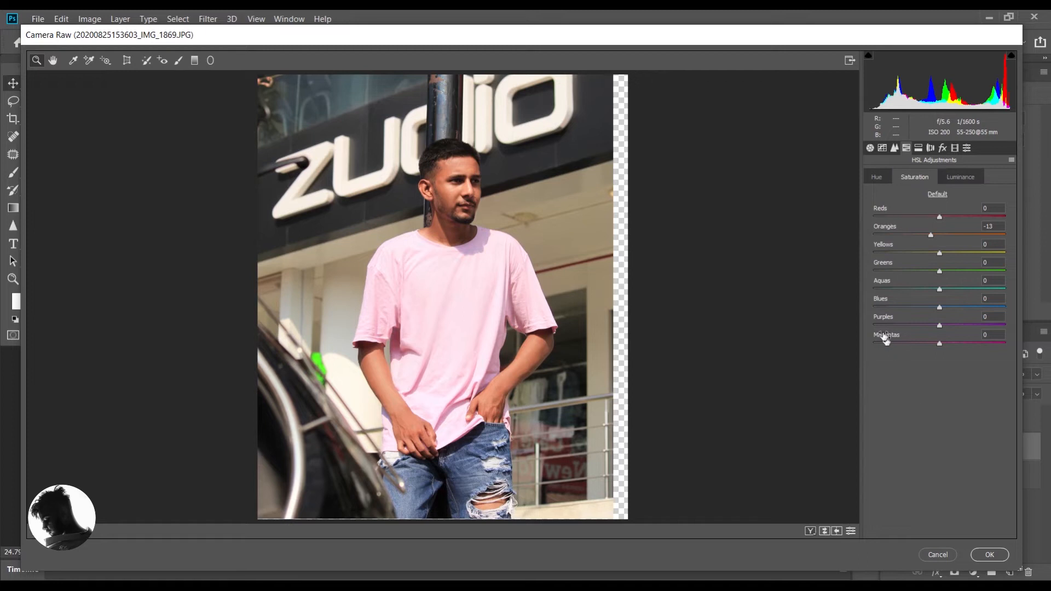
mouse_move(882, 327)
left_mouse_down()
mouse_move(862, 327)
mouse_move(876, 343)
left_mouse_up()
left_click_drag(898, 216, 858, 224)
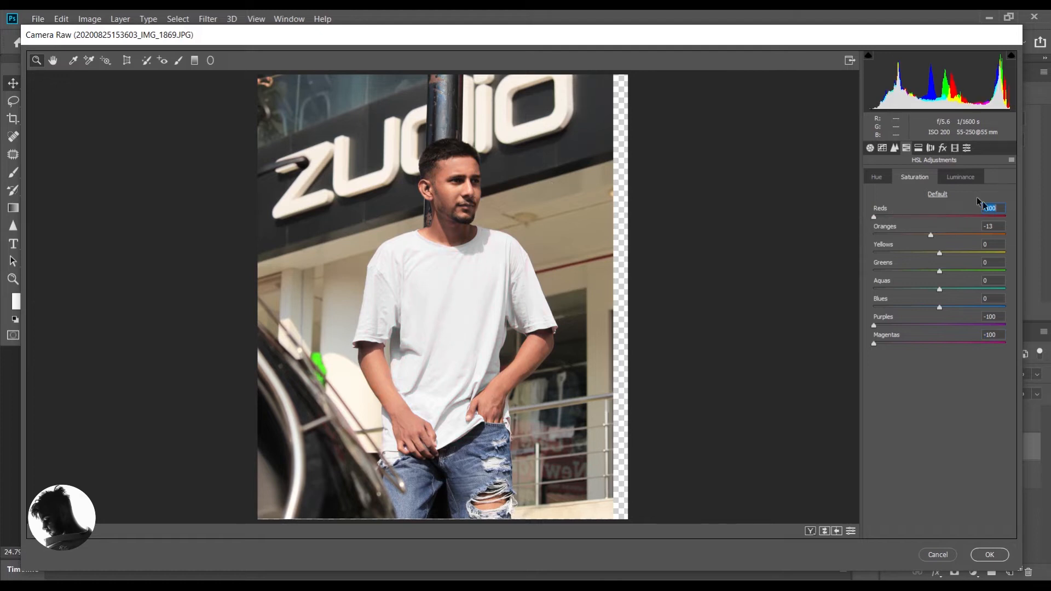
Step: Shift the Blues hue of the jeans towards teal and set the Blues saturation to +32
left_click(871, 179)
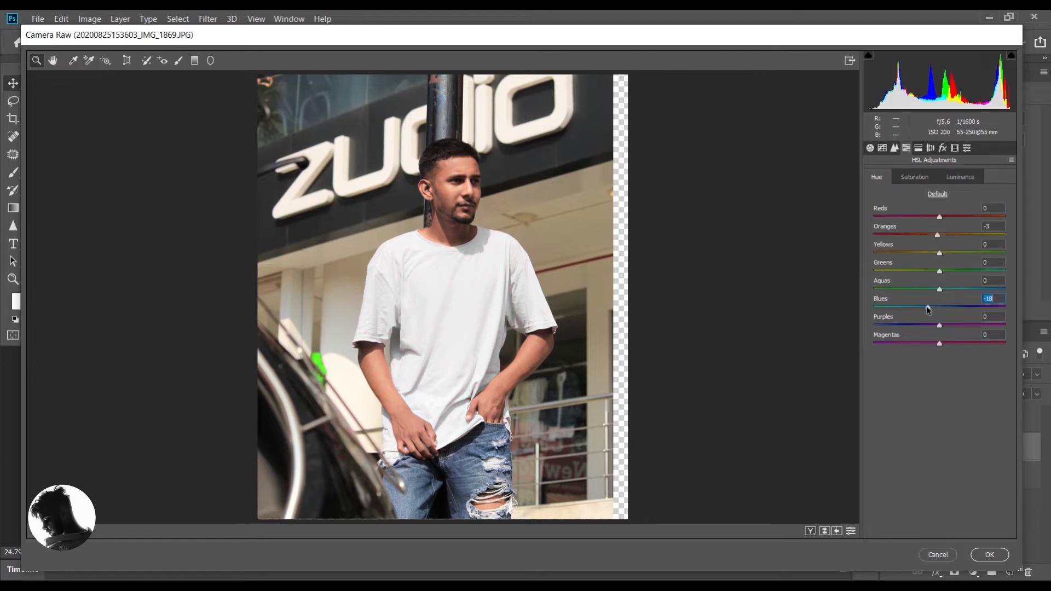
left_click(915, 177)
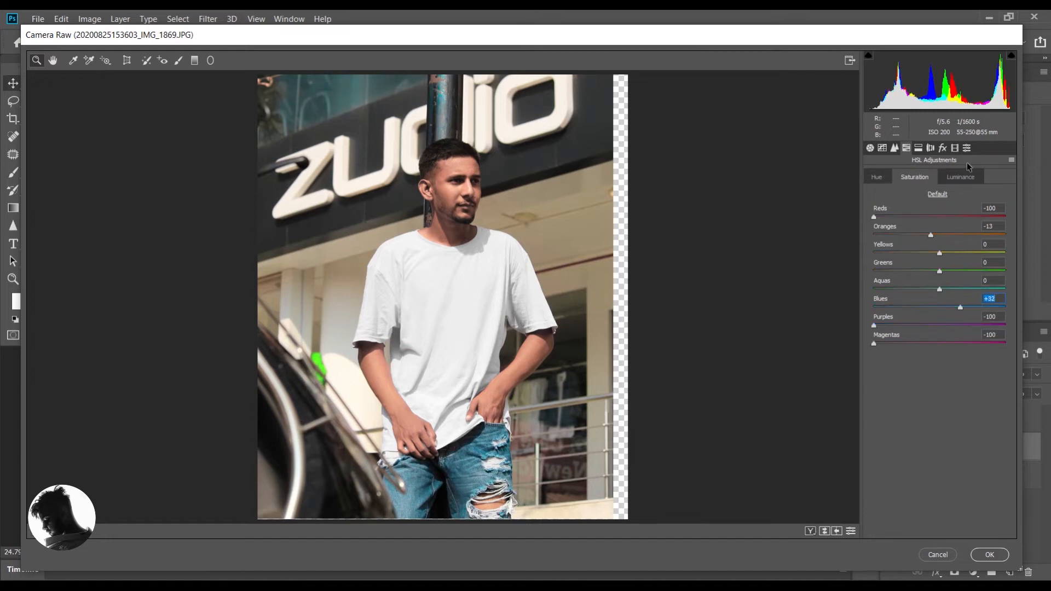
left_click(957, 179)
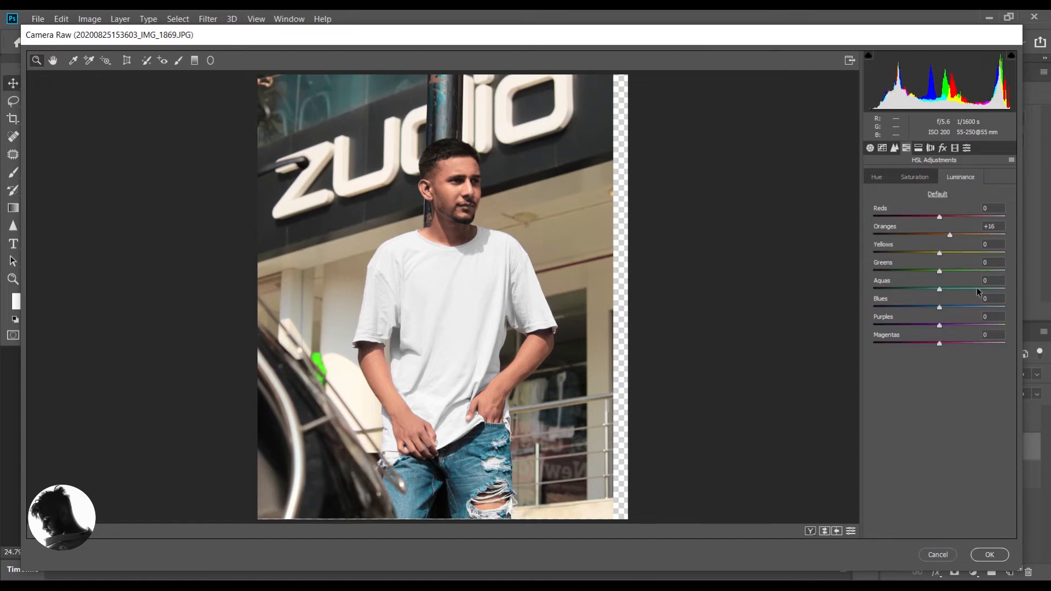
Step: Set Contrast to -38, Highlights to -28, Texture to +38, Clarity to +32, Exposure to +0.25 and Temperature to -8
left_click(870, 147)
left_click_drag(920, 308, 925, 331)
left_click_drag(962, 400, 962, 420)
left_click_drag(953, 282, 958, 283)
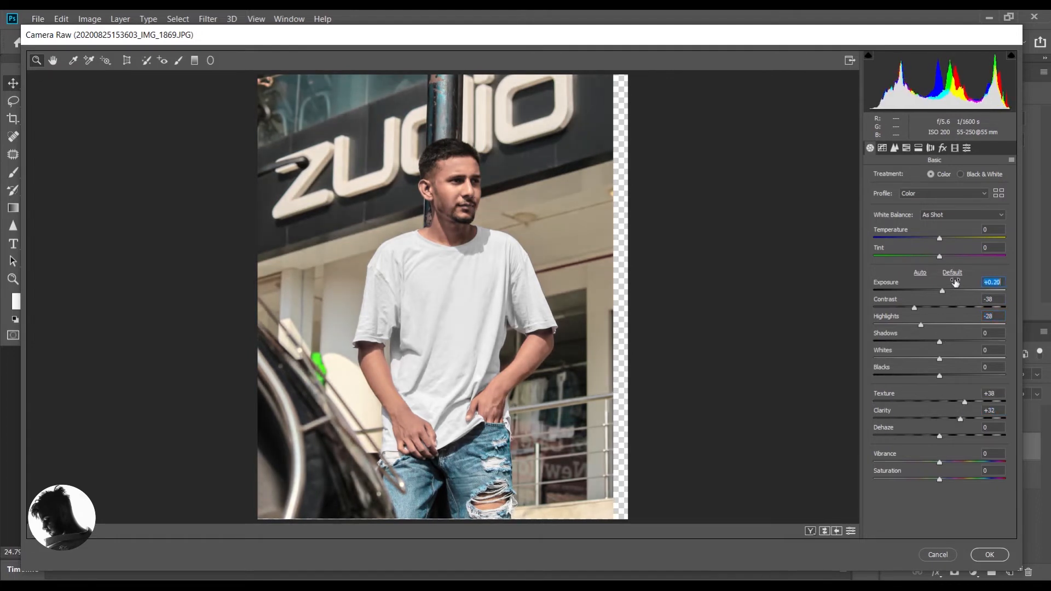
left_click_drag(942, 230, 938, 230)
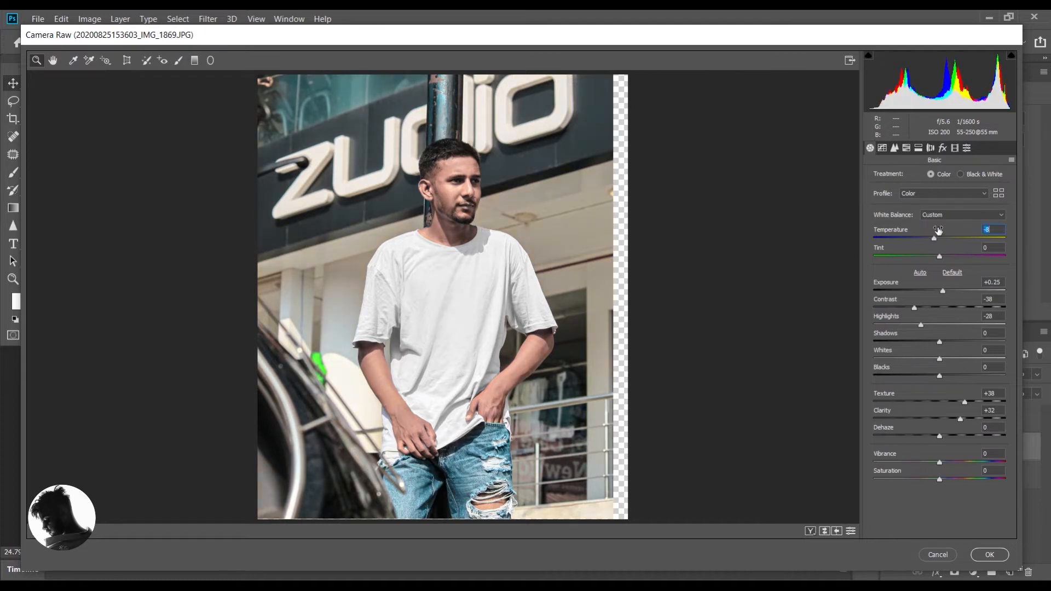
Step: Set Exposure to +0.10, Highlights to -2, Contrast to -12, Whites to +1 and Shadows to +41
left_click_drag(931, 283, 955, 283)
left_click(940, 325)
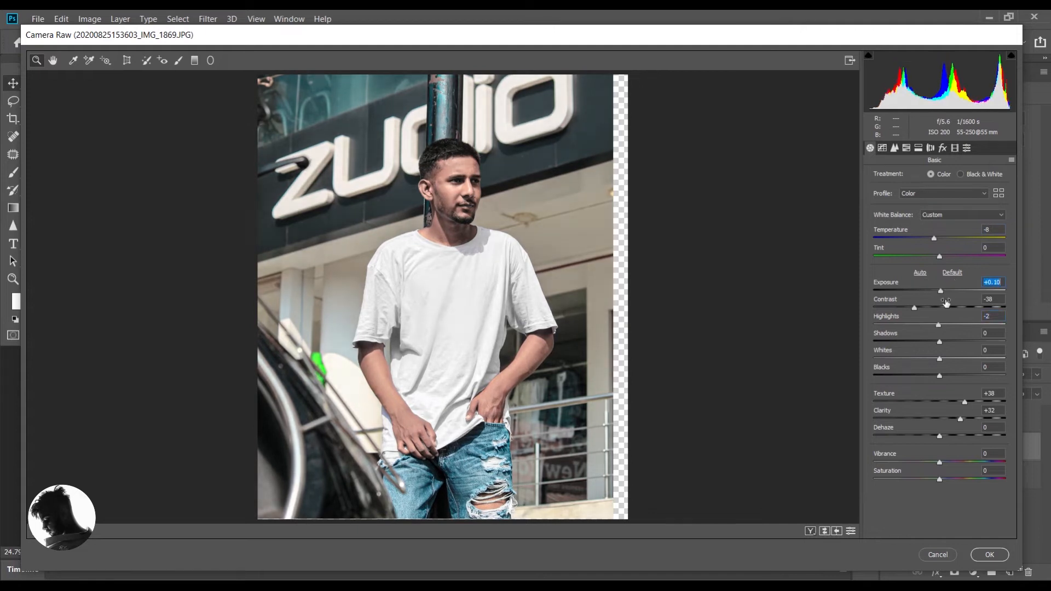
left_click(932, 307)
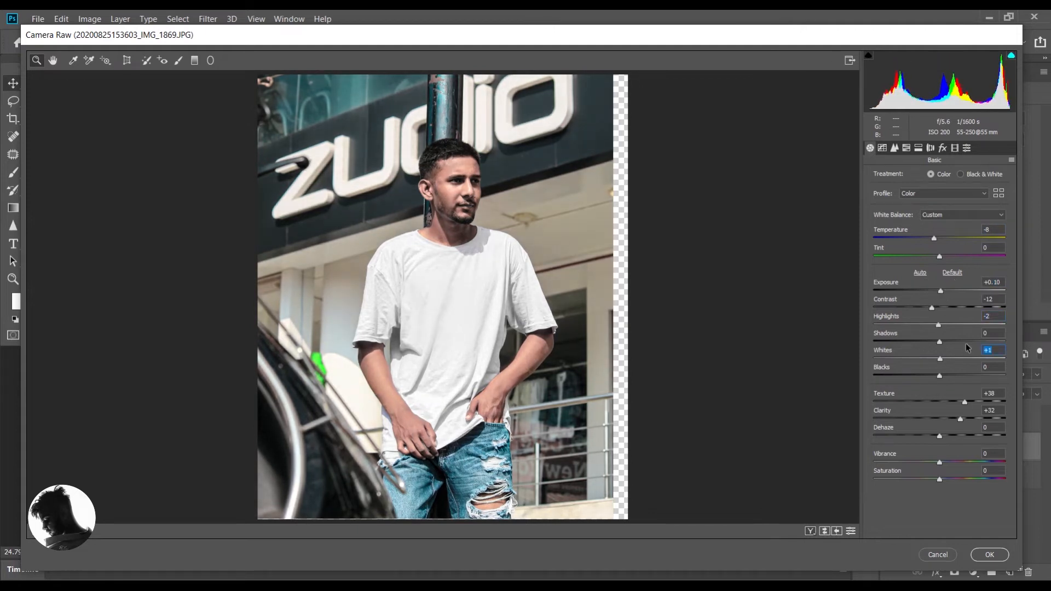
left_click(966, 342)
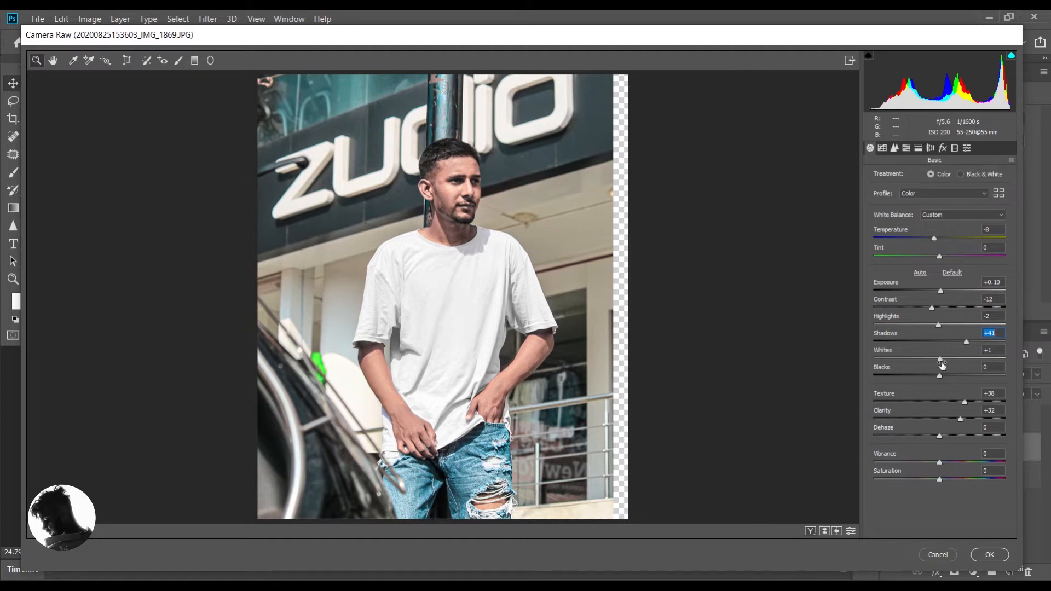
Step: Set Blacks to +21, Whites to -8 and Highlights to about -64, and apply the Camera Raw adjustments
left_click_drag(946, 376, 955, 375)
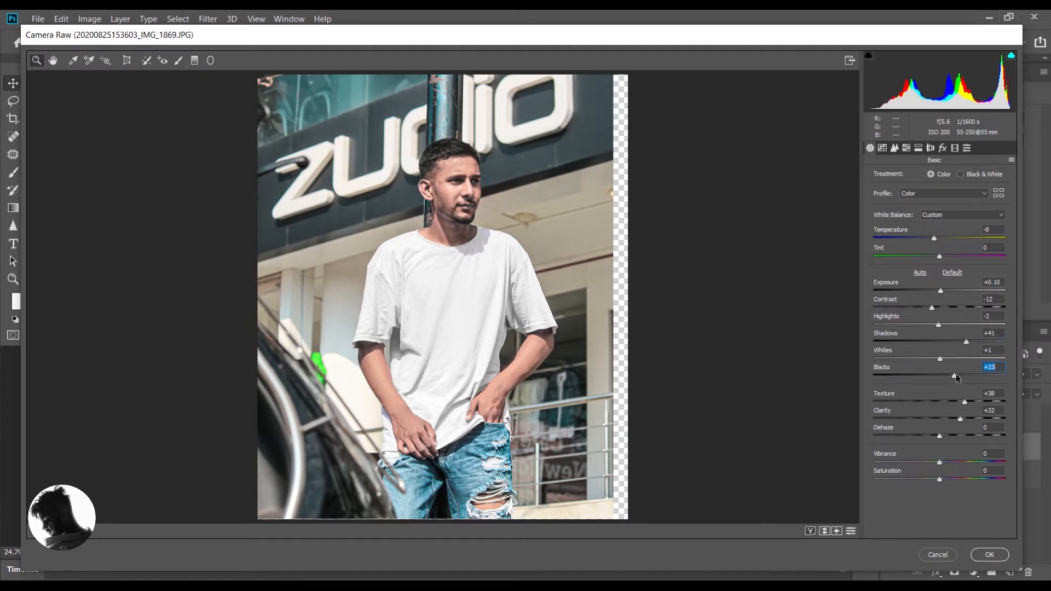
left_click(923, 359)
left_click_drag(926, 357, 934, 357)
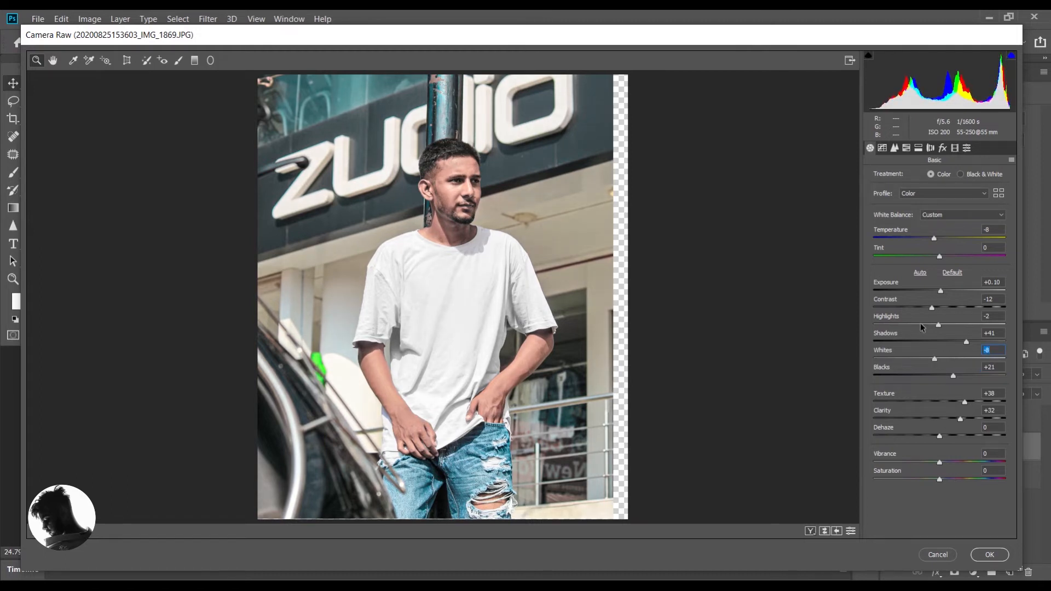
left_click(904, 324)
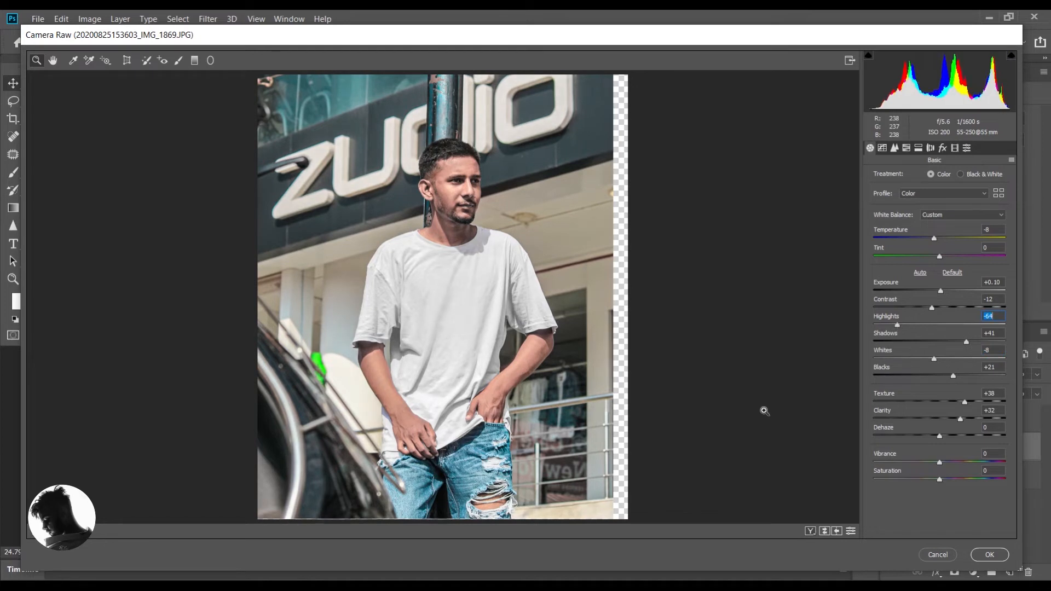
left_click(995, 554)
left_click(989, 555)
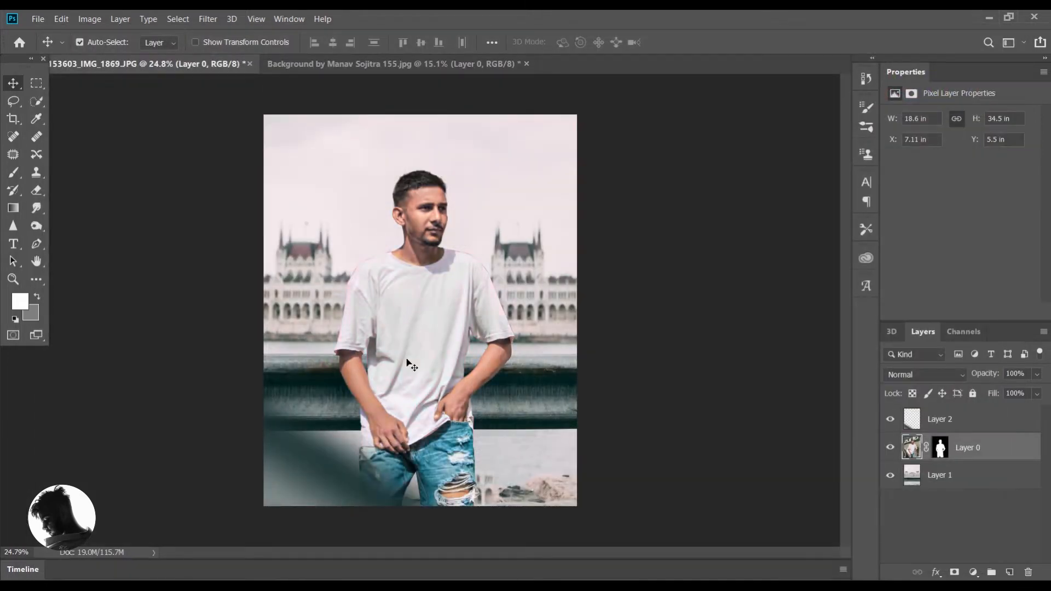
Step: Add a new layer above Layer 1 and set the Brush tool's foreground colour to black (000000)
left_click(938, 475)
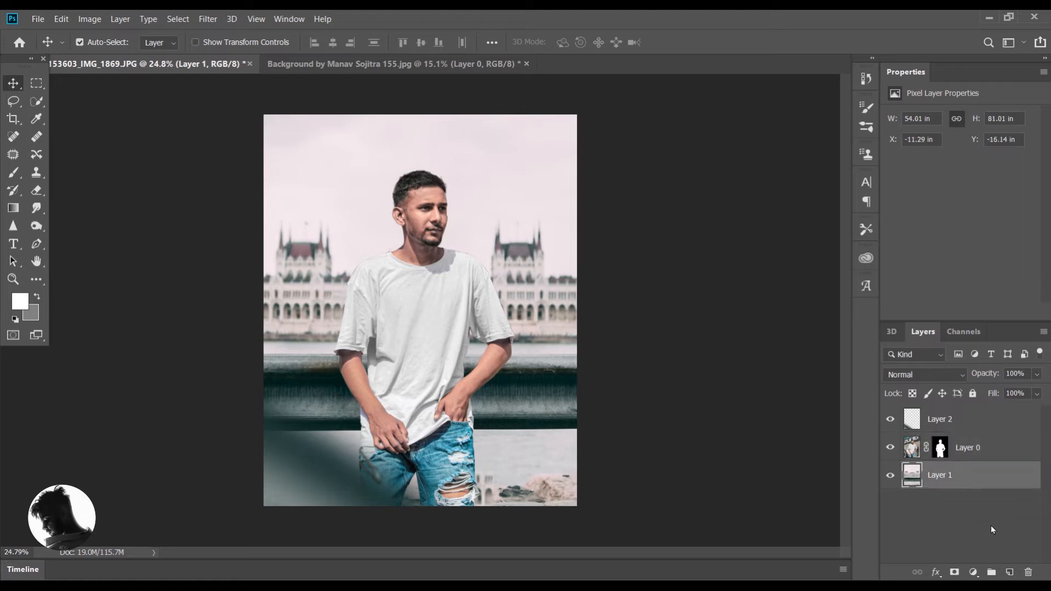
left_click(1010, 573)
left_click(14, 173)
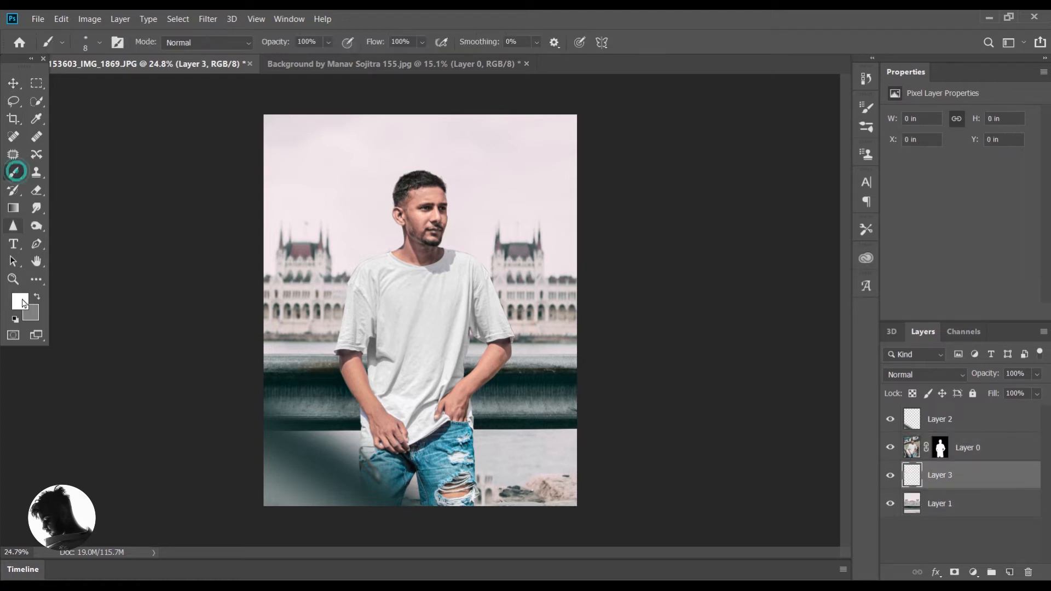
left_click(20, 301)
left_click_drag(583, 332, 579, 433)
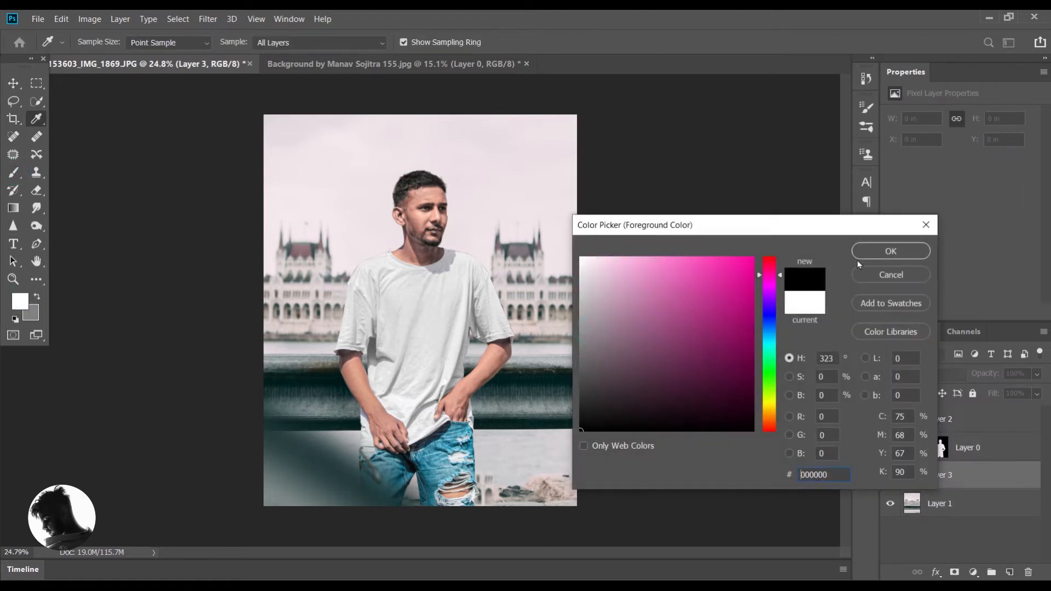
left_click(876, 252)
Step: Paint soft black shadows behind the man's arms and torso on Layer 3 with a 28% opacity brush about 408 px wide
scroll(353, 266, "up", 5)
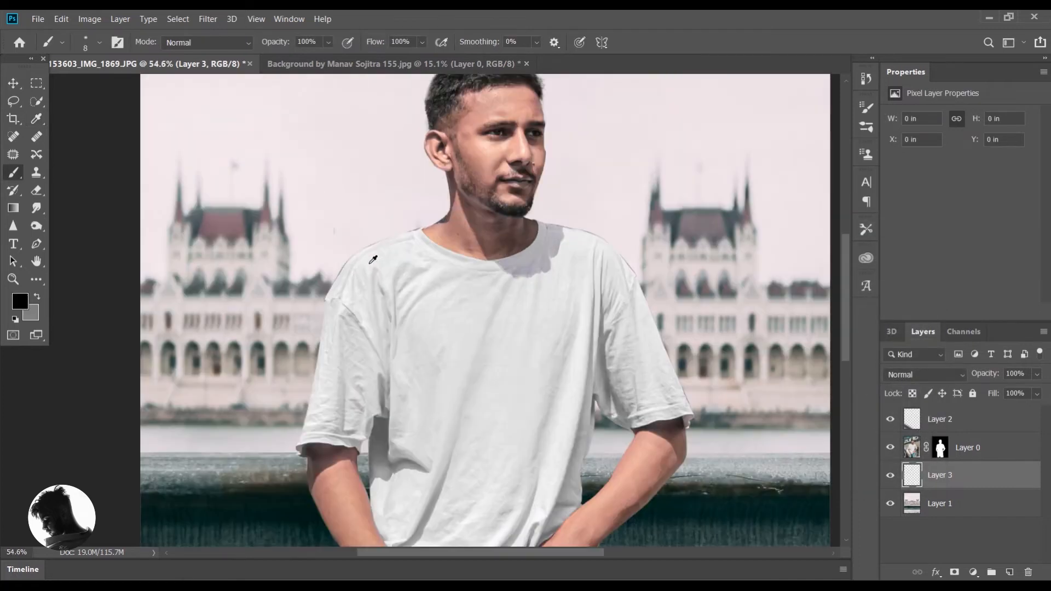
scroll(383, 164, "down", 4)
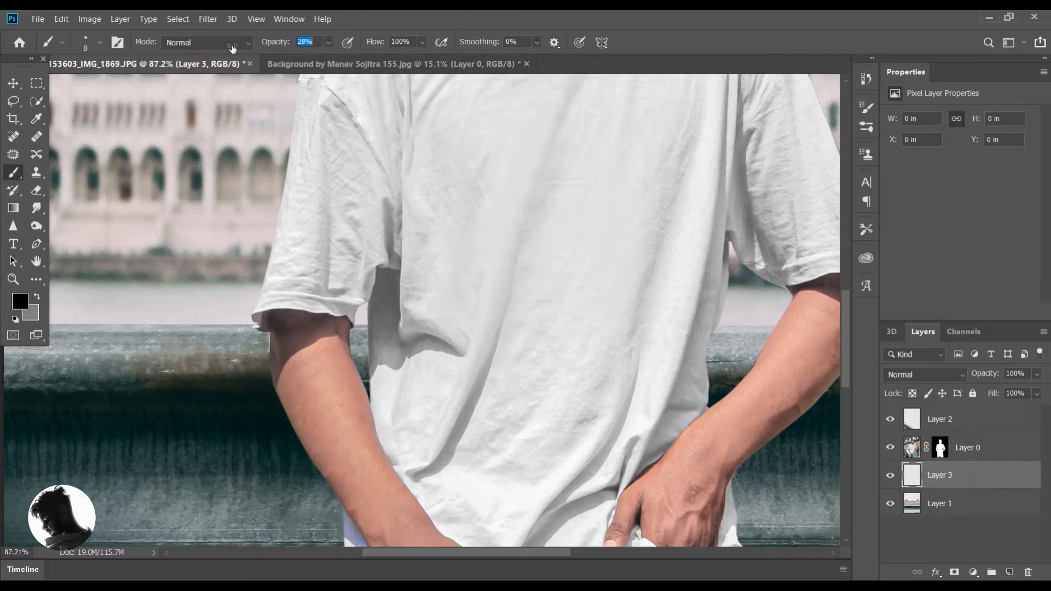
left_click_drag(333, 305, 457, 309)
scroll(303, 370, "down", 1)
scroll(303, 370, "down", 2)
left_click_drag(359, 297, 418, 399)
left_click_drag(371, 314, 424, 401)
left_click_drag(392, 370, 406, 372)
scroll(441, 359, "down", 2)
mouse_move(700, 318)
left_mouse_down()
mouse_move(666, 185)
mouse_move(637, 182)
mouse_move(632, 141)
mouse_move(644, 132)
mouse_move(404, 148)
left_mouse_up()
mouse_move(343, 169)
left_mouse_down()
mouse_move(388, 261)
mouse_move(392, 308)
left_mouse_up()
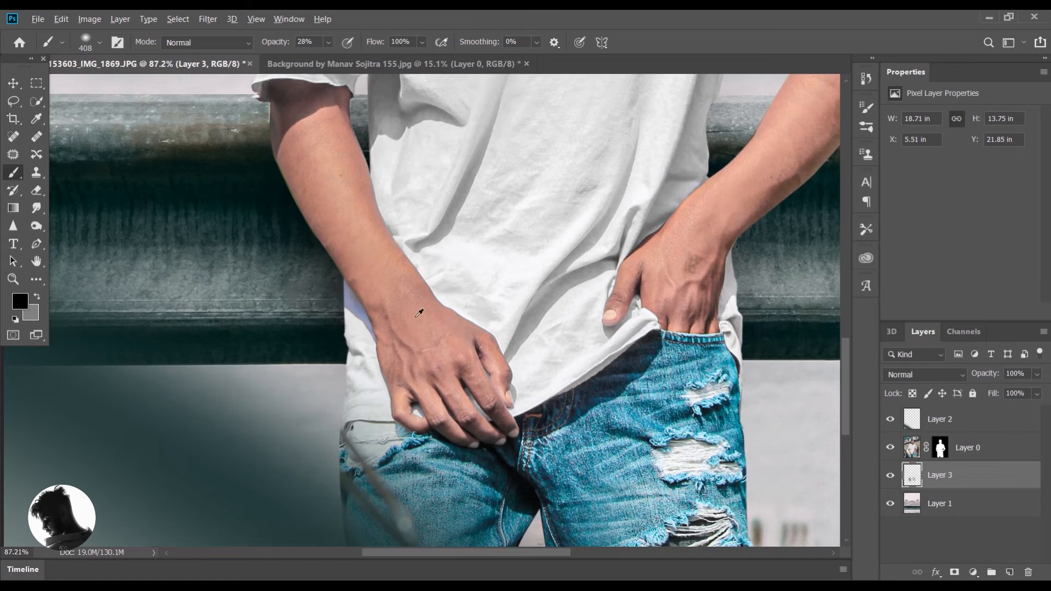
scroll(432, 313, "down", 5)
scroll(493, 323, "up", 5)
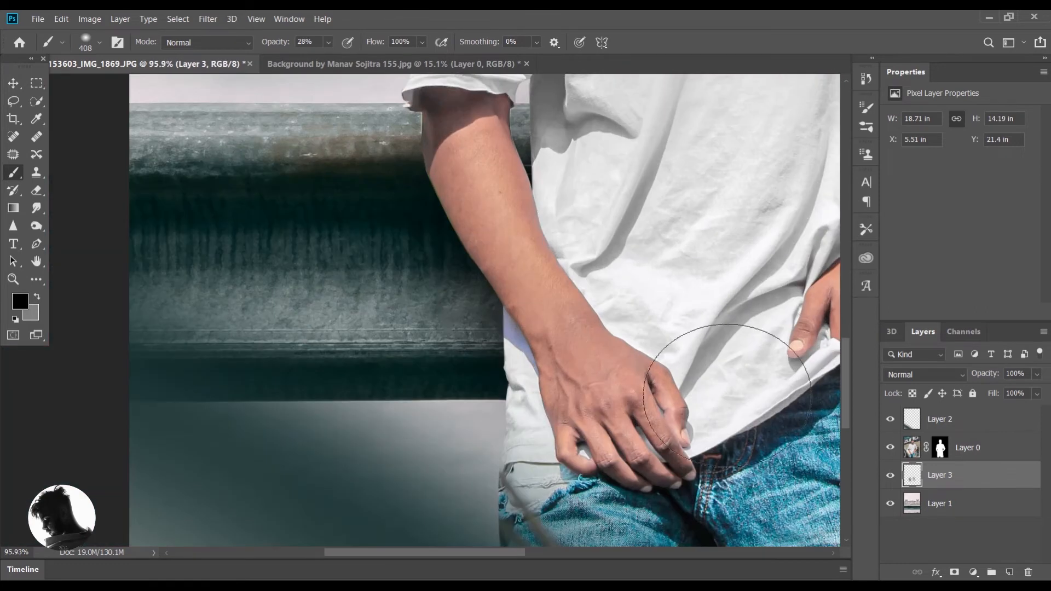
Step: Smooth the skin of the image-left forearm on Layer 0 with a Mixer Brush of about 116 px
left_click(912, 448)
left_click(34, 278)
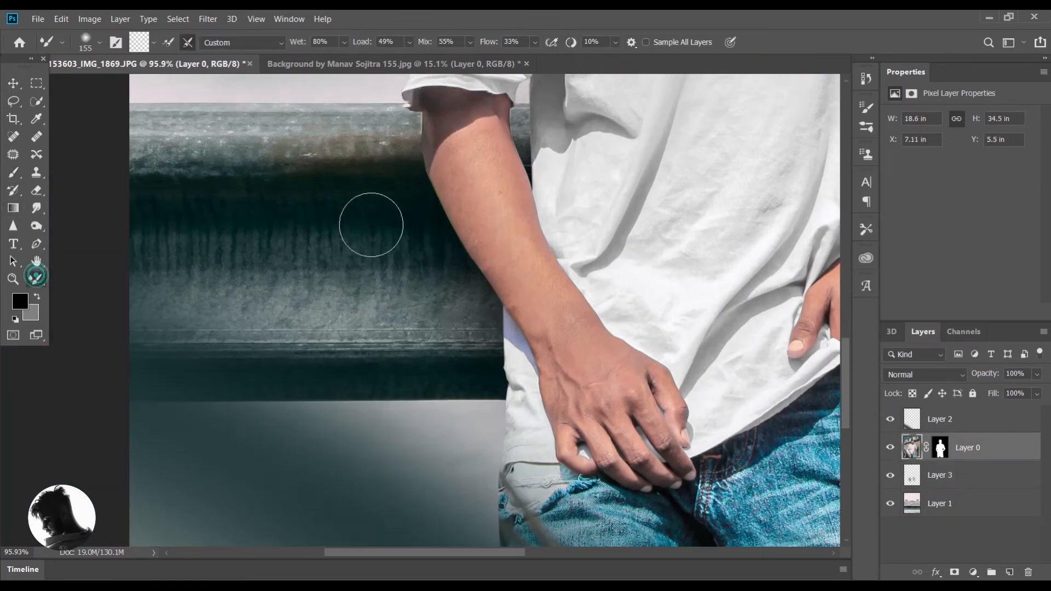
scroll(371, 226, "up", 5)
mouse_move(475, 107)
left_mouse_down()
mouse_move(566, 401)
mouse_move(560, 382)
left_mouse_up()
scroll(561, 338, "down", 3)
mouse_move(500, 283)
left_mouse_down()
mouse_move(561, 447)
mouse_move(586, 469)
left_mouse_up()
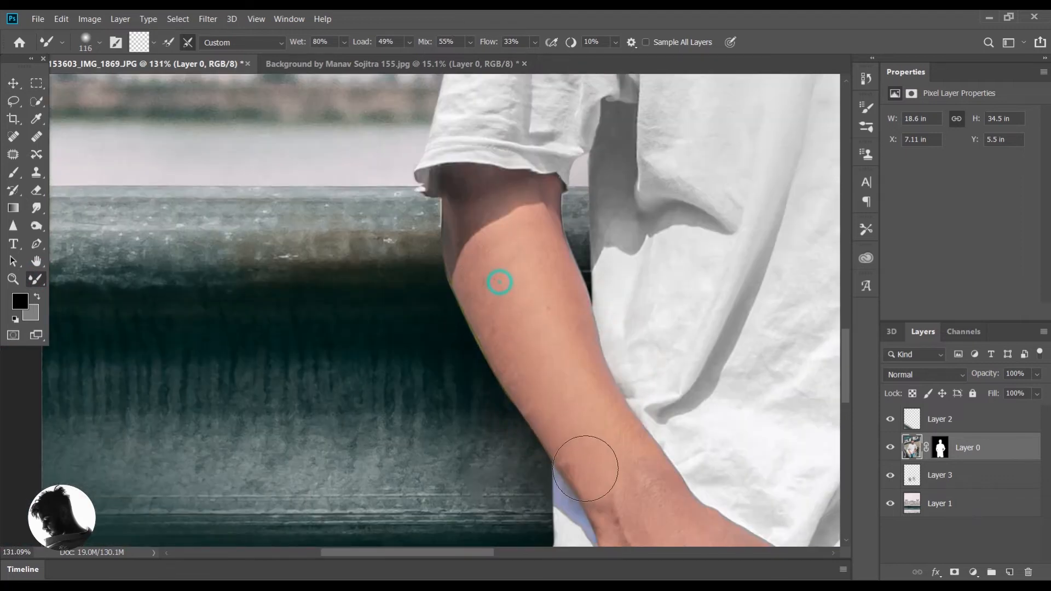
Step: Smooth the skin of the forearm whose hand is in the pocket with a 103 px Mixer Brush
left_click_drag(474, 559, 583, 561)
left_click_drag(709, 281, 695, 282)
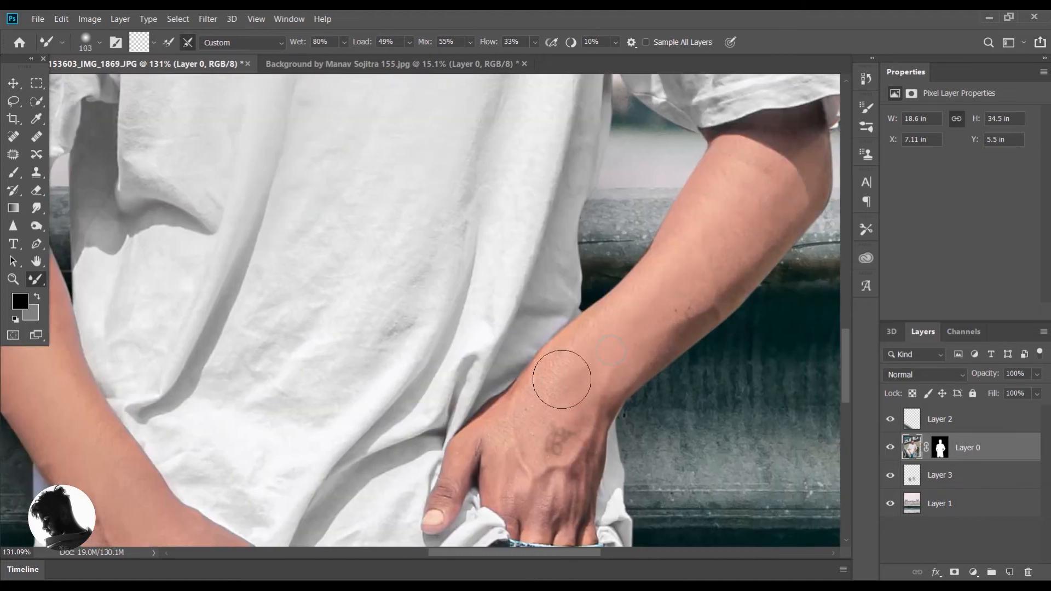
scroll(617, 415, "down", 8)
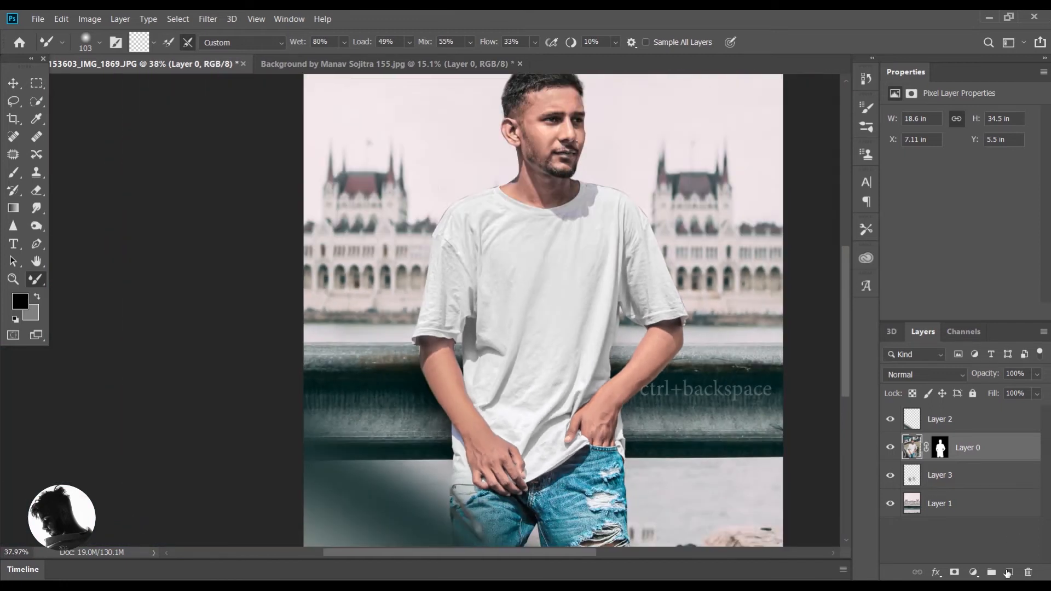
Step: Add a gray-filled layer above Layer 0, clip it to the man, and set its blend mode to Overlay
left_click(1010, 572)
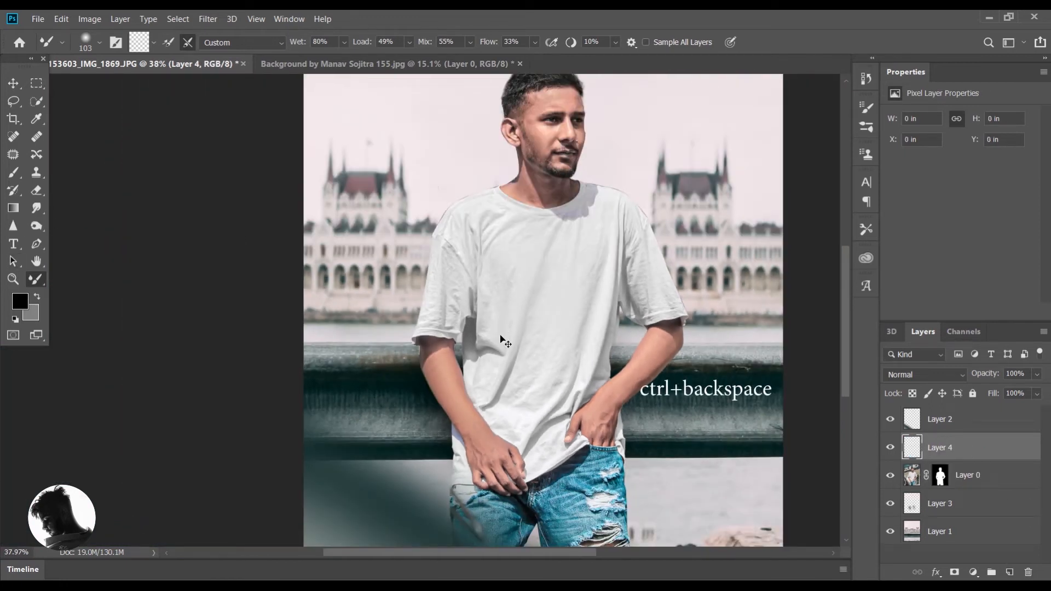
key("ctrl+BackSpace")
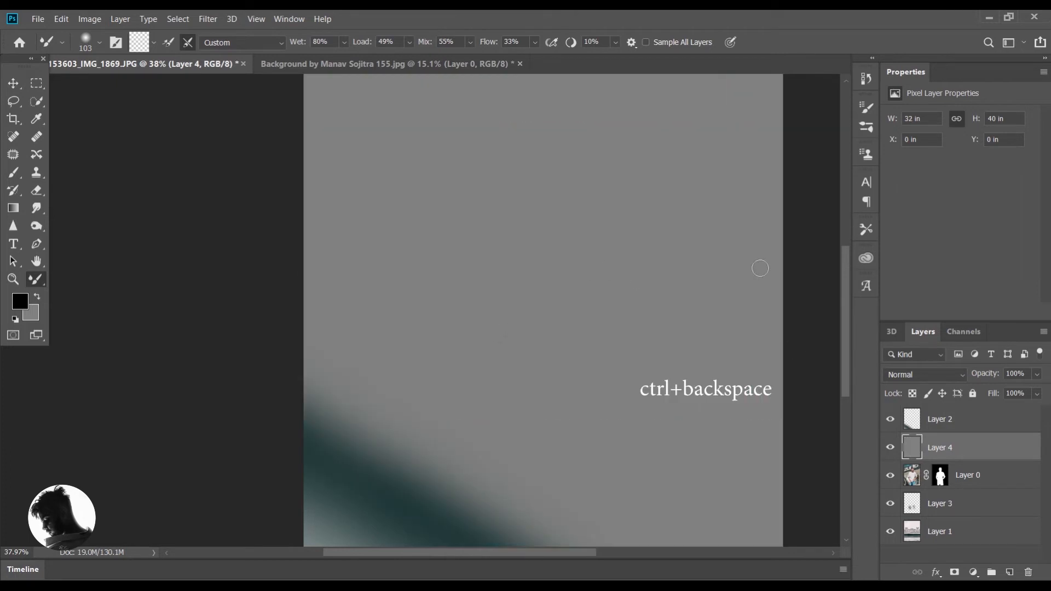
right_click(1043, 449)
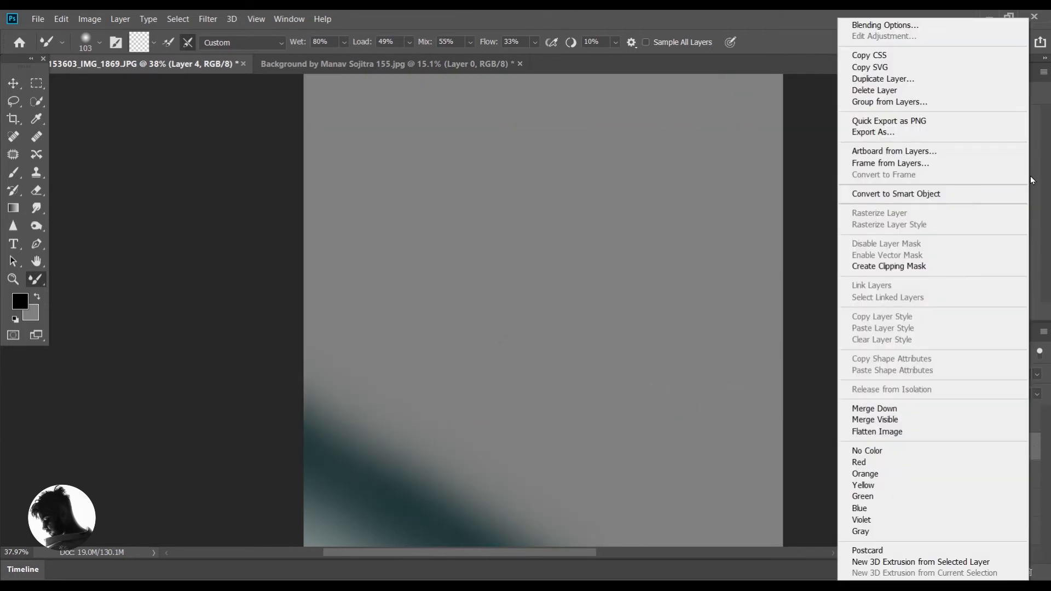
left_click(923, 267)
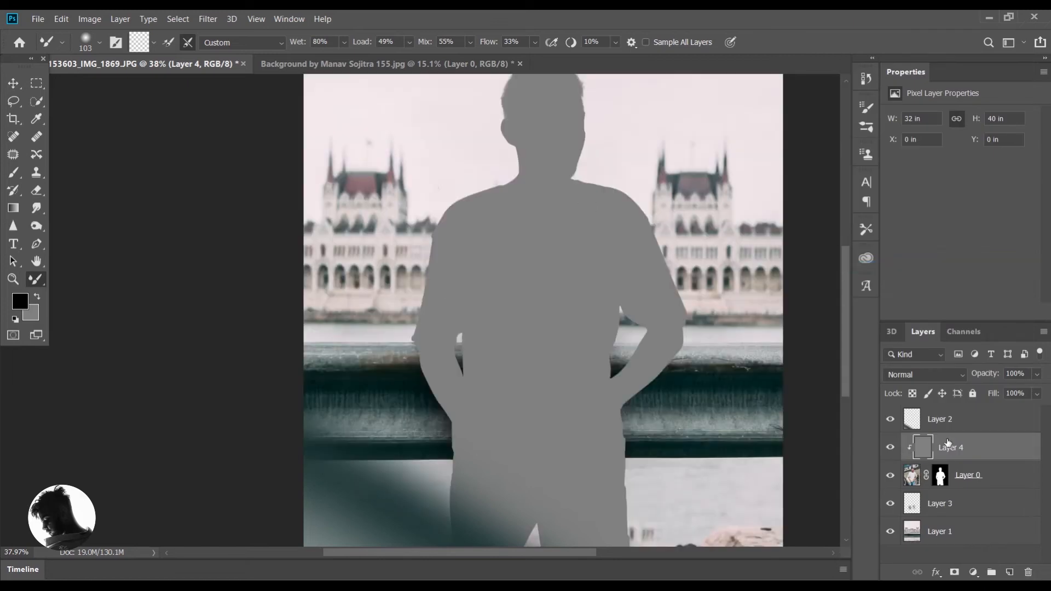
left_click(925, 376)
left_click(925, 369)
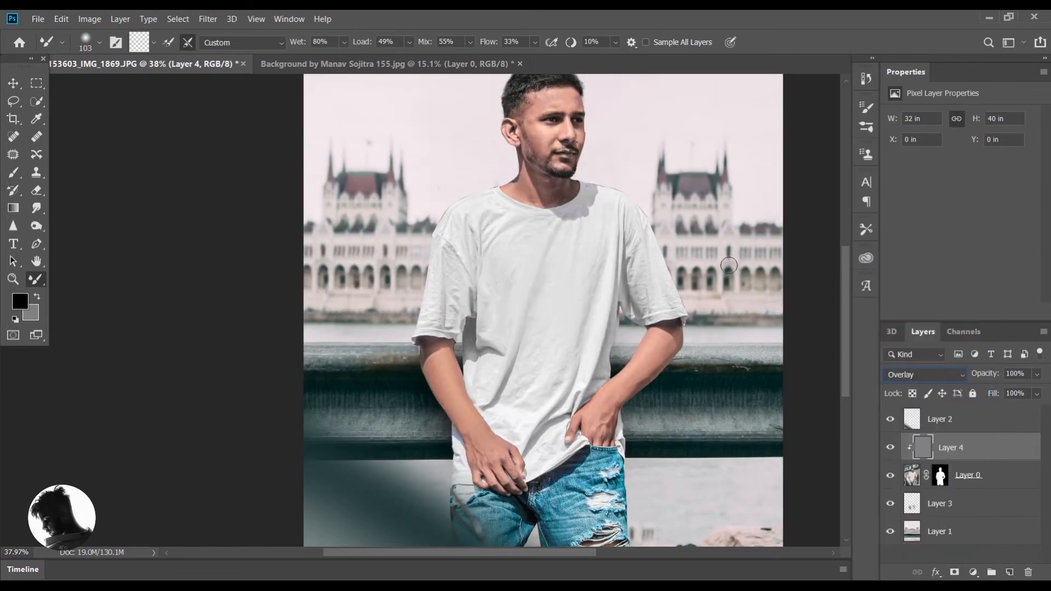
Step: Brighten the man's nose and cheek on Layer 4 with a small Dodge tool, range Highlights, exposure 12%
left_click(36, 226)
right_click(36, 226)
left_click(65, 225)
scroll(459, 135, "up", 5)
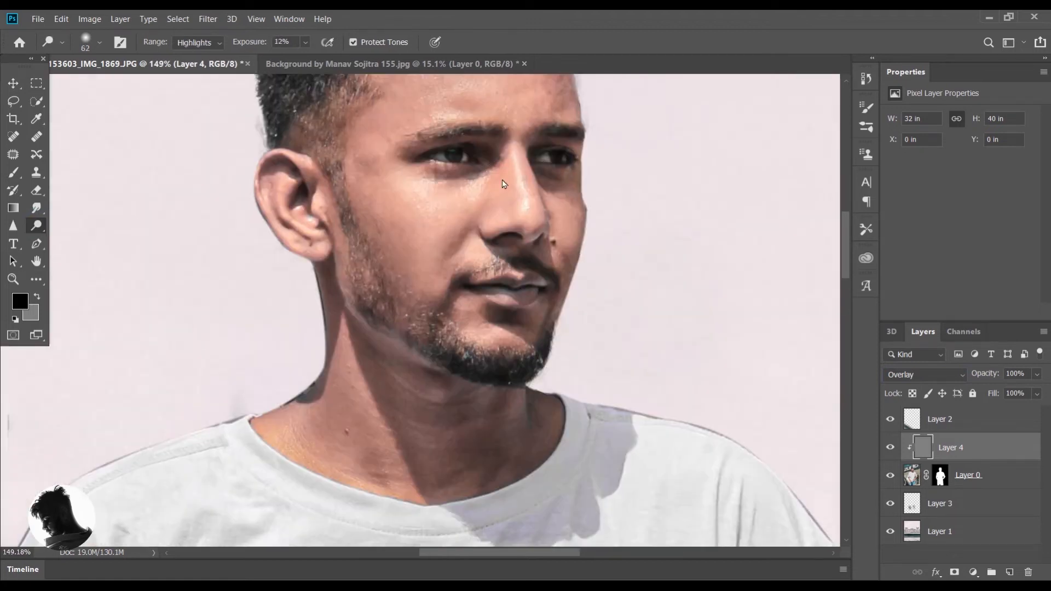
scroll(511, 162, "up", 3)
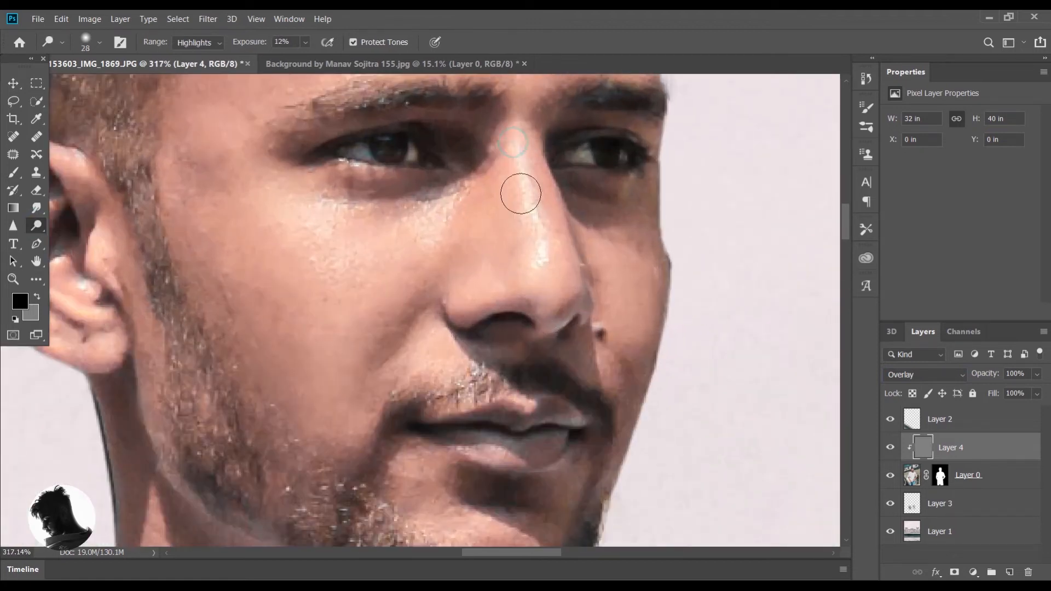
left_click_drag(334, 219, 365, 219)
mouse_move(277, 167)
left_mouse_down()
mouse_move(406, 230)
mouse_move(389, 214)
mouse_move(419, 213)
left_mouse_up()
Step: Dodge the highlights of the T-shirt on Layer 4 with a brush of about 208 px
scroll(389, 307, "down", 5)
scroll(407, 255, "up", 3)
scroll(419, 213, "down", 5)
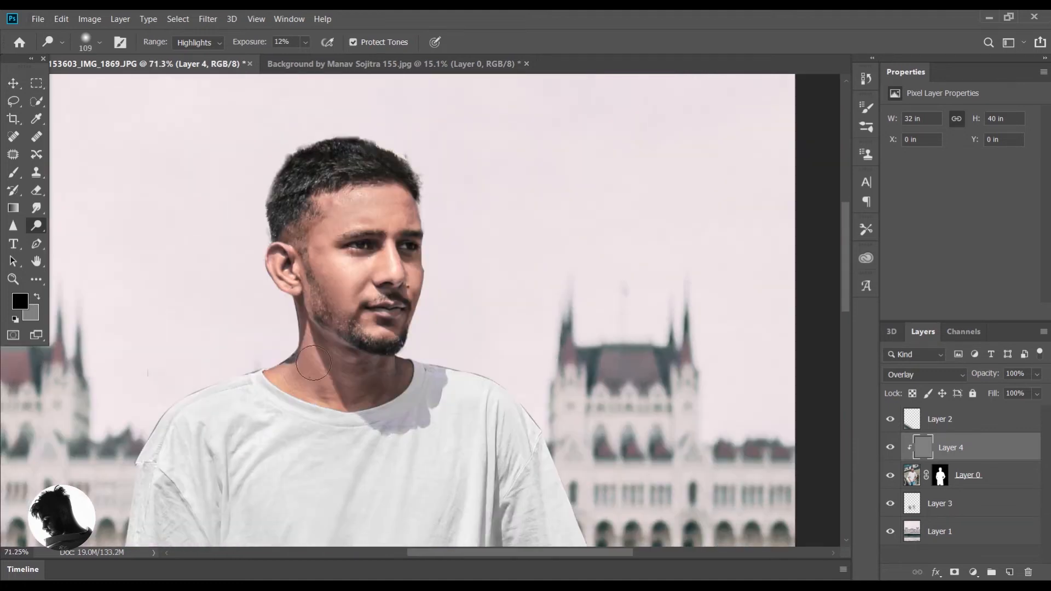
scroll(332, 392, "down", 4)
mouse_move(331, 418)
left_mouse_down()
mouse_move(363, 418)
mouse_move(344, 537)
left_mouse_up()
mouse_move(410, 366)
left_mouse_down()
mouse_move(434, 367)
mouse_move(417, 430)
left_mouse_up()
scroll(328, 405, "down", 1)
mouse_move(237, 289)
left_mouse_down()
mouse_move(192, 336)
mouse_move(313, 393)
left_mouse_up()
scroll(405, 301, "down", 1)
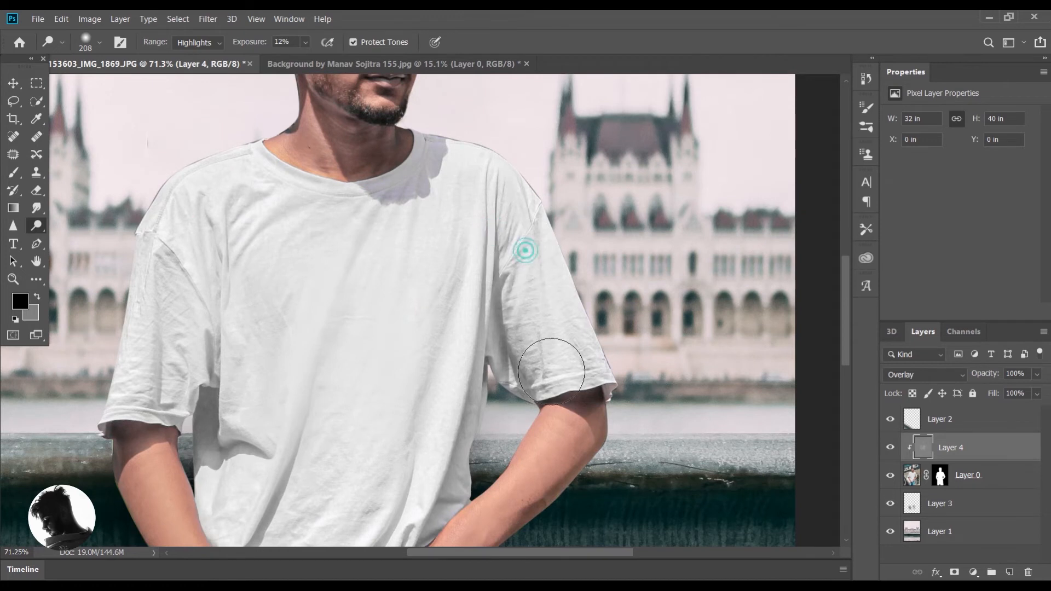
Step: Dodge along the forearm whose hand is in the pocket with a brush of about 127 px
scroll(557, 443, "up", 1)
scroll(557, 442, "up", 2)
scroll(545, 422, "up", 2)
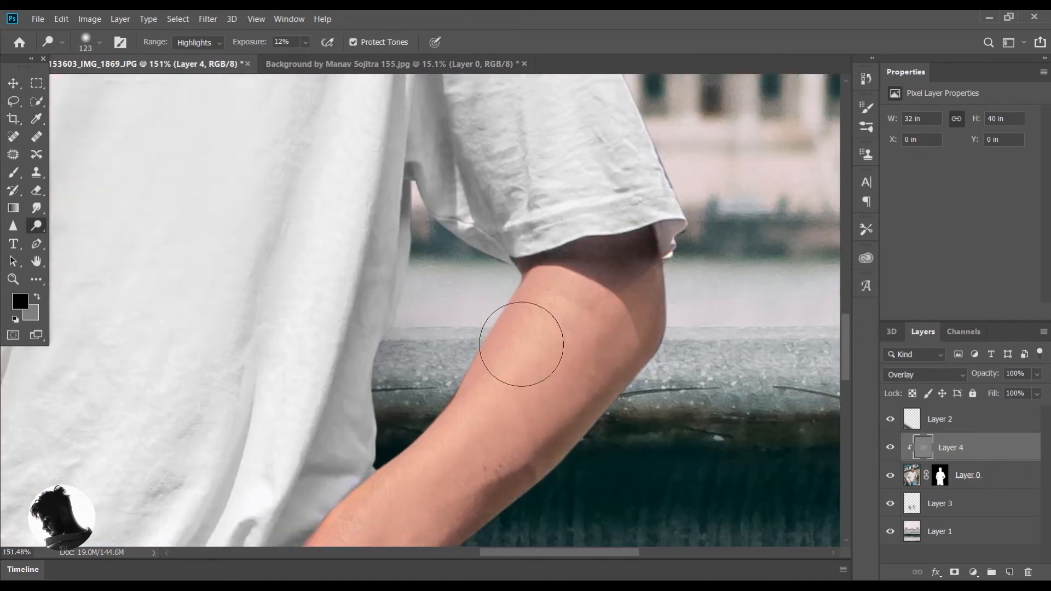
left_click_drag(495, 322, 473, 332)
left_click_drag(566, 261, 590, 248)
left_click_drag(528, 345, 328, 511)
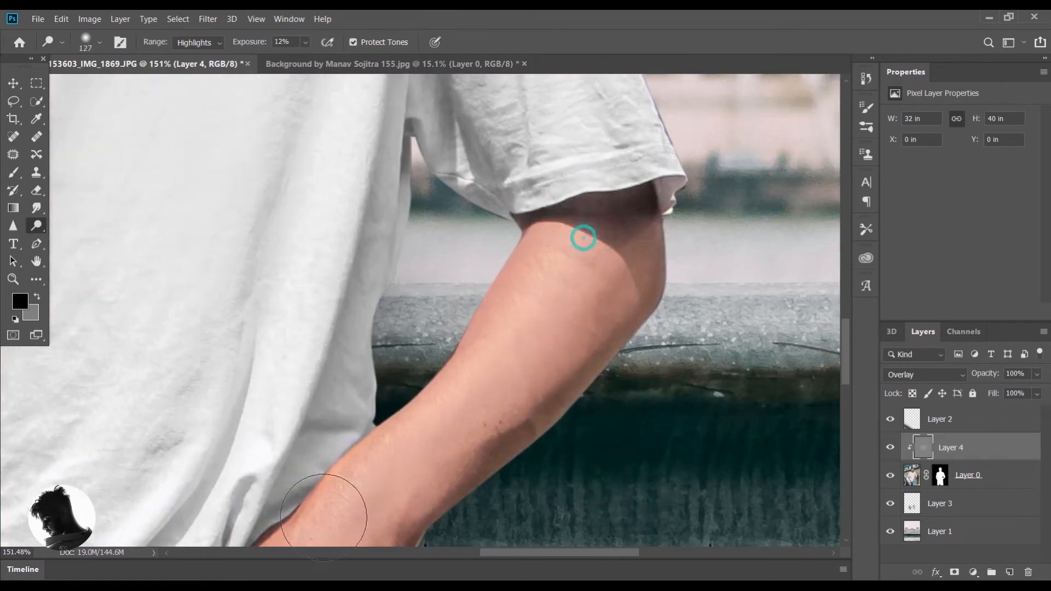
mouse_move(600, 226)
left_mouse_down()
mouse_move(540, 318)
mouse_move(309, 515)
left_mouse_up()
Step: Dodge along the image-left forearm with a brush of about 94 px
scroll(265, 521, "down", 5)
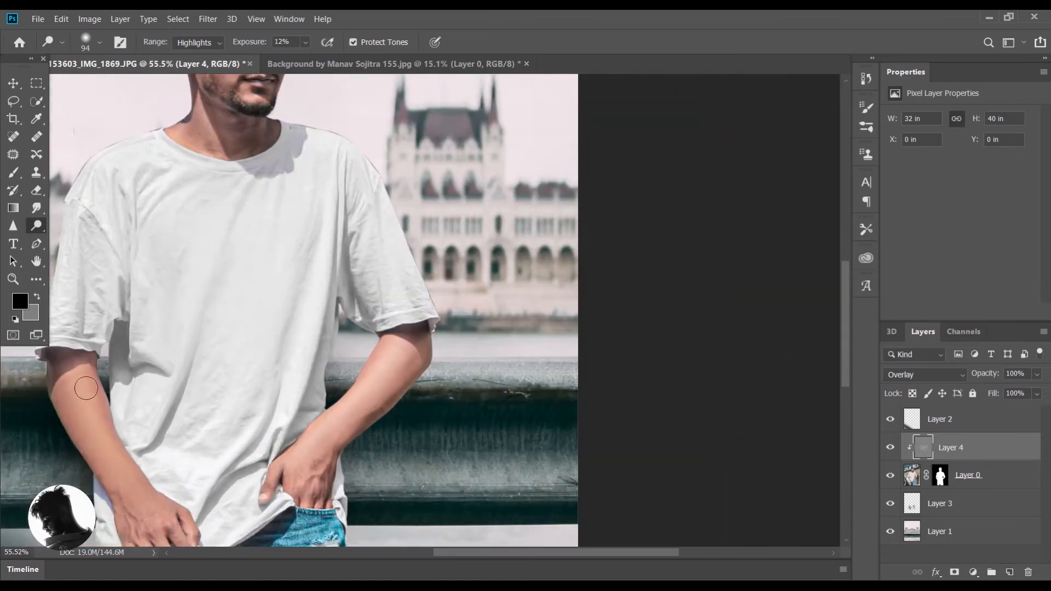
left_click_drag(69, 363, 112, 465)
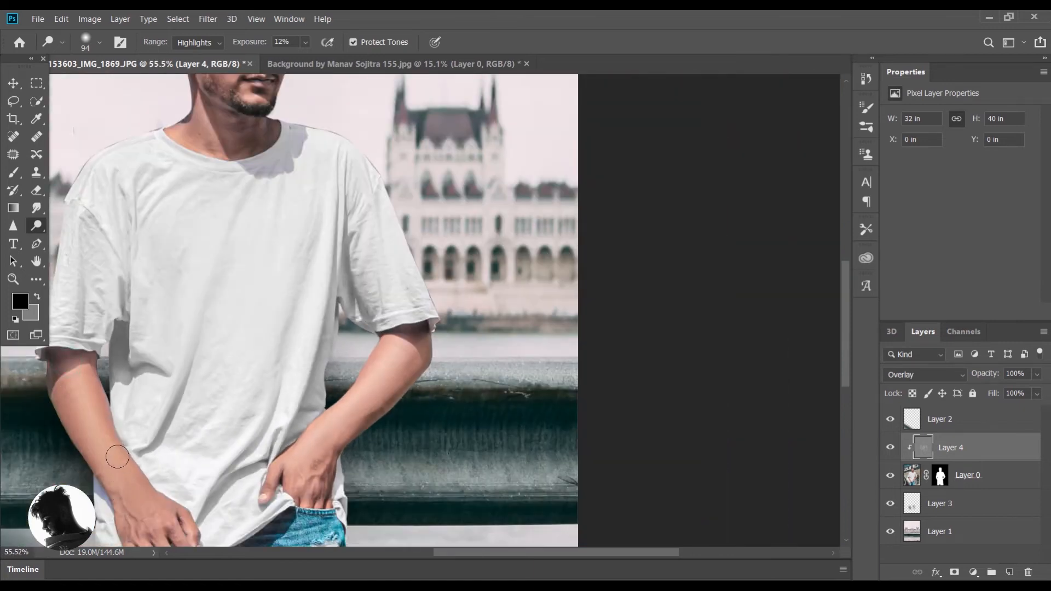
scroll(208, 449, "down", 3)
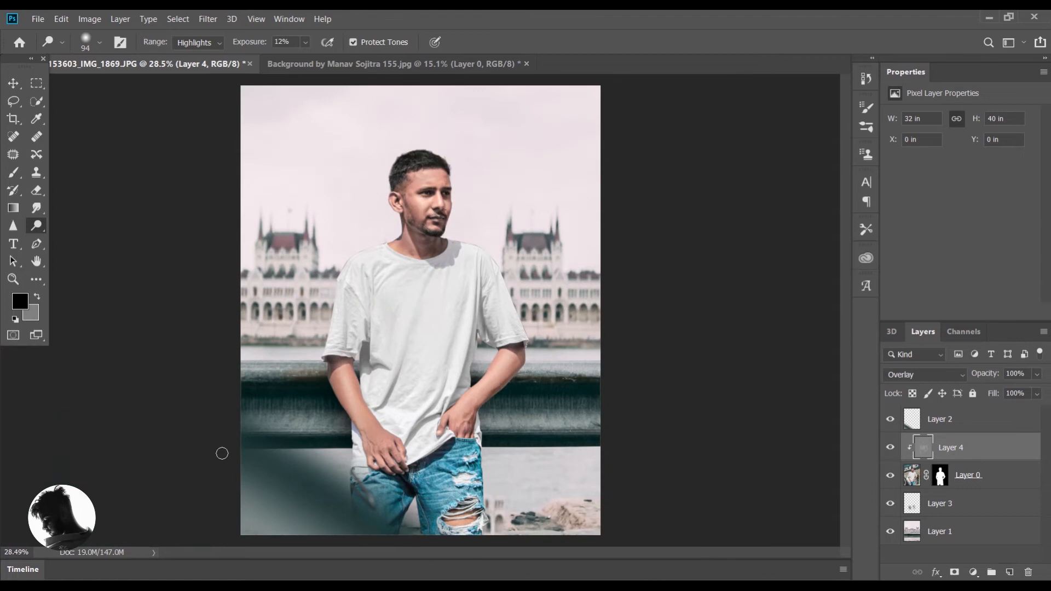
Step: Darken shaded areas of the man on Layer 4 with the Burn tool, range Shadows, exposure 30%
right_click(37, 225)
left_click(97, 234)
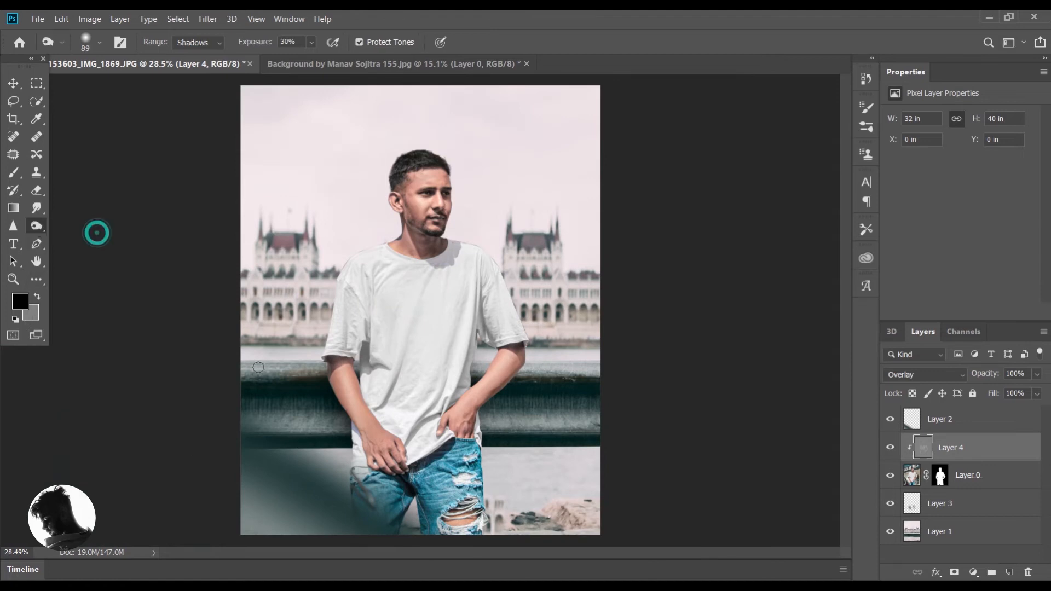
scroll(611, 394, "up", 5)
left_click_drag(462, 414, 514, 391)
key("ctrl+z")
key("bracketleft")
left_click_drag(403, 371, 429, 455)
left_click_drag(328, 364, 377, 492)
scroll(409, 470, "down", 3)
scroll(434, 499, "down", 2)
right_click(625, 440, "alt")
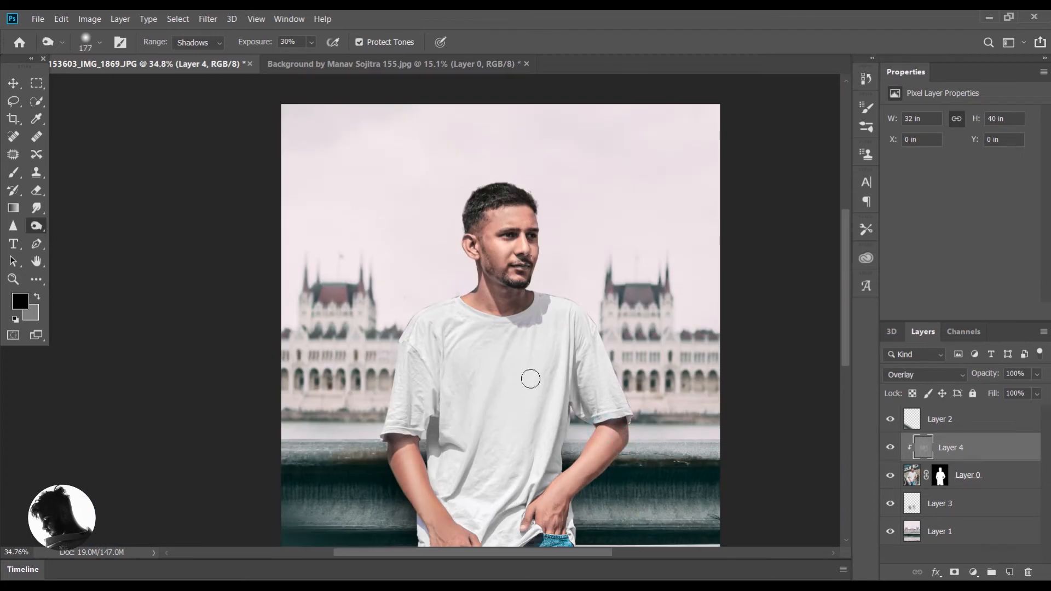
scroll(531, 379, "down", 2)
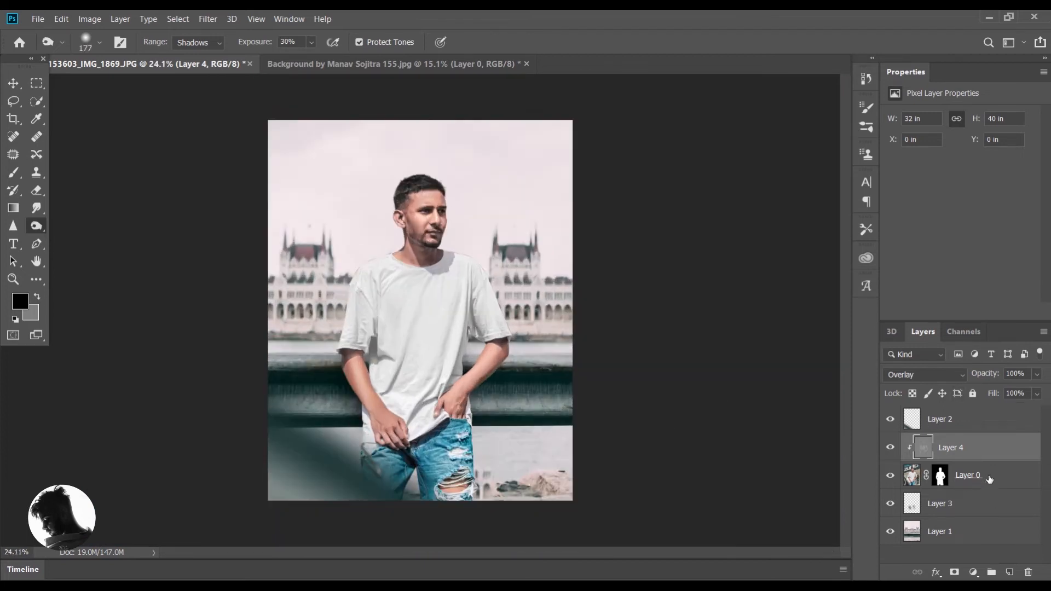
Step: Add a new clipped layer directly above Layer 0 and load the man's outline as a selection
left_click(989, 476)
left_click(1012, 572)
left_click(942, 508, "ctrl")
Step: Contract the selection around the man by 4 pixels
left_click(190, 21)
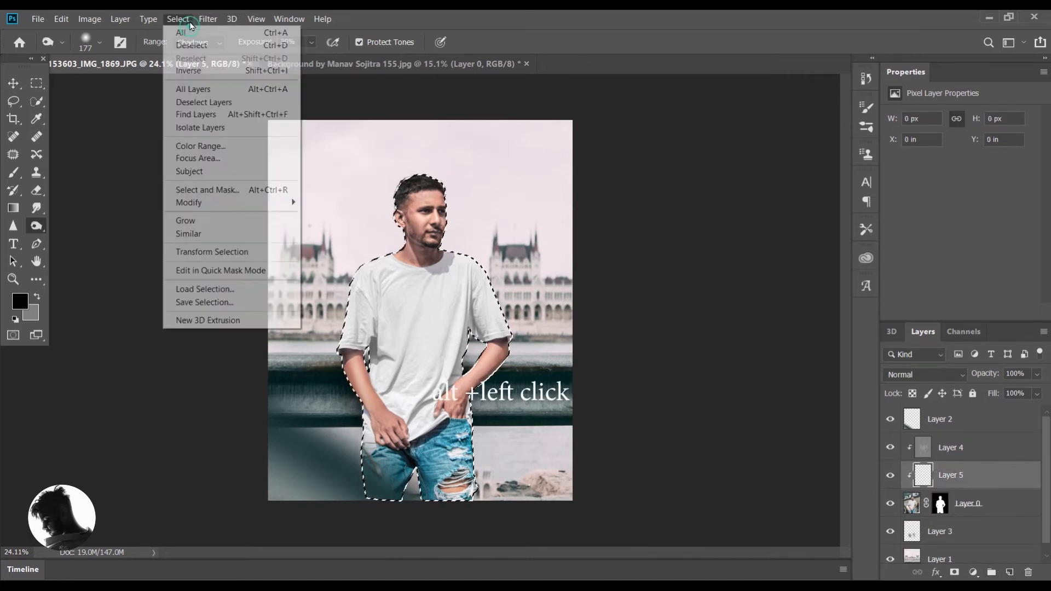
mouse_move(241, 202)
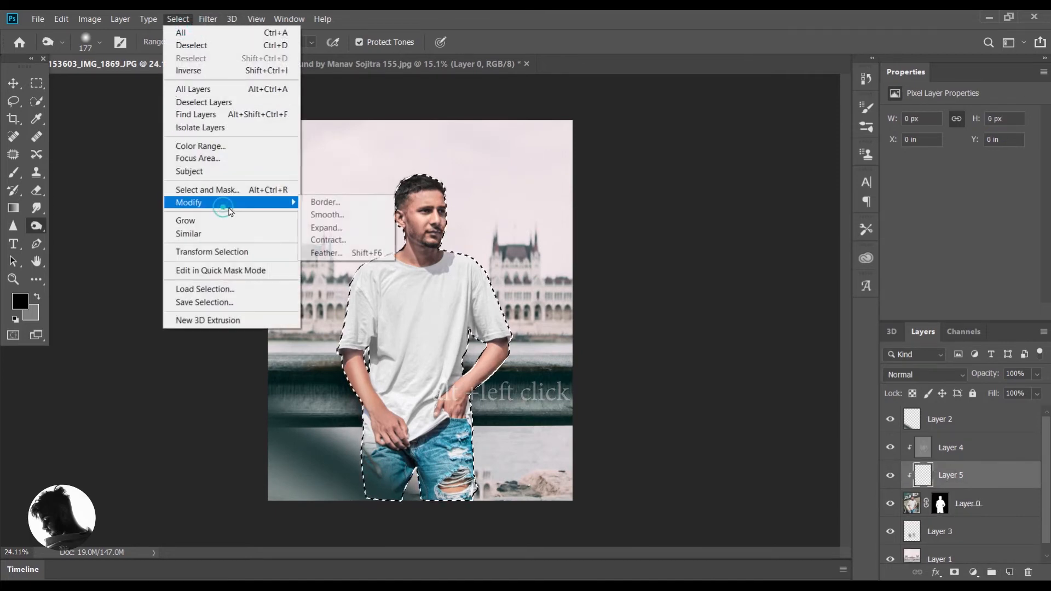
left_click(328, 240)
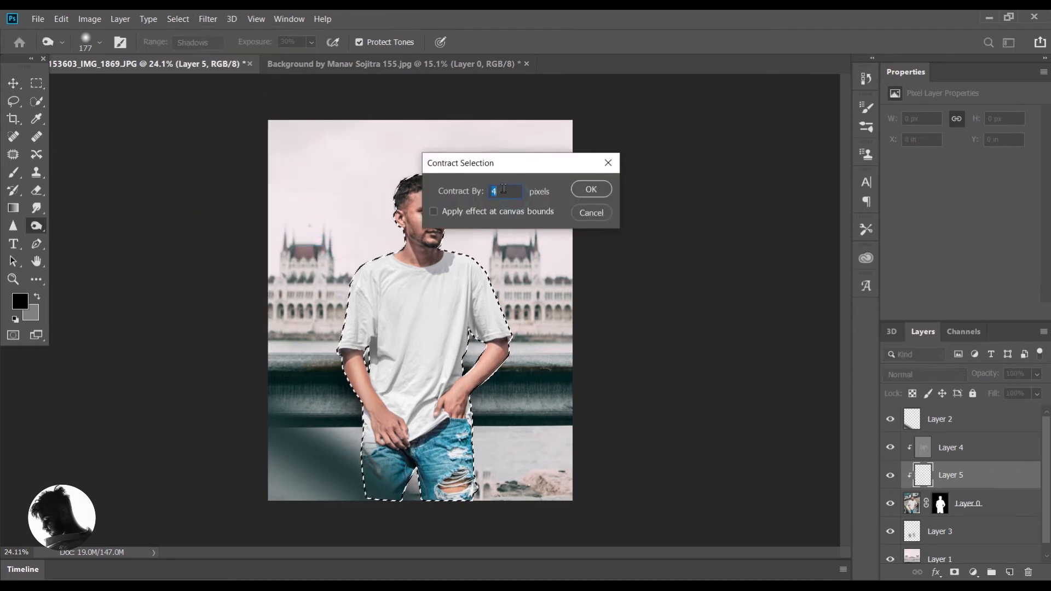
left_click(592, 189)
Step: Feather the selection by 3 pixels and invert it to cover everything outside the man
left_click(178, 19)
left_click(196, 198)
left_click(371, 255)
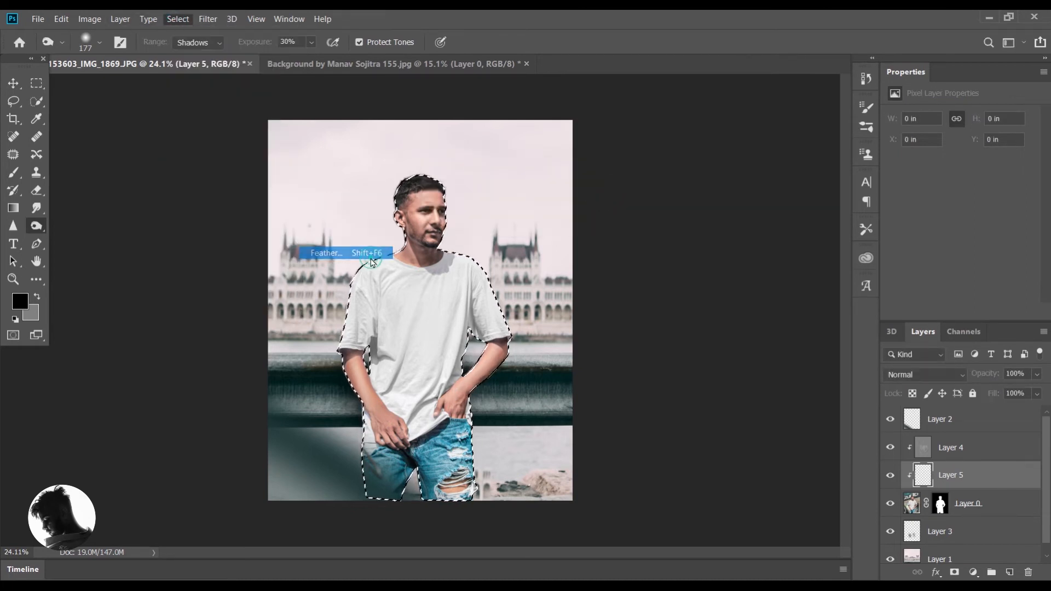
double_click(512, 195)
type("3")
left_click(593, 189)
key("ctrl+shift+i")
Step: Switch to the Brush tool and set the foreground colour to white (ffffff)
left_click(15, 174)
left_click(20, 302)
type("ffffff")
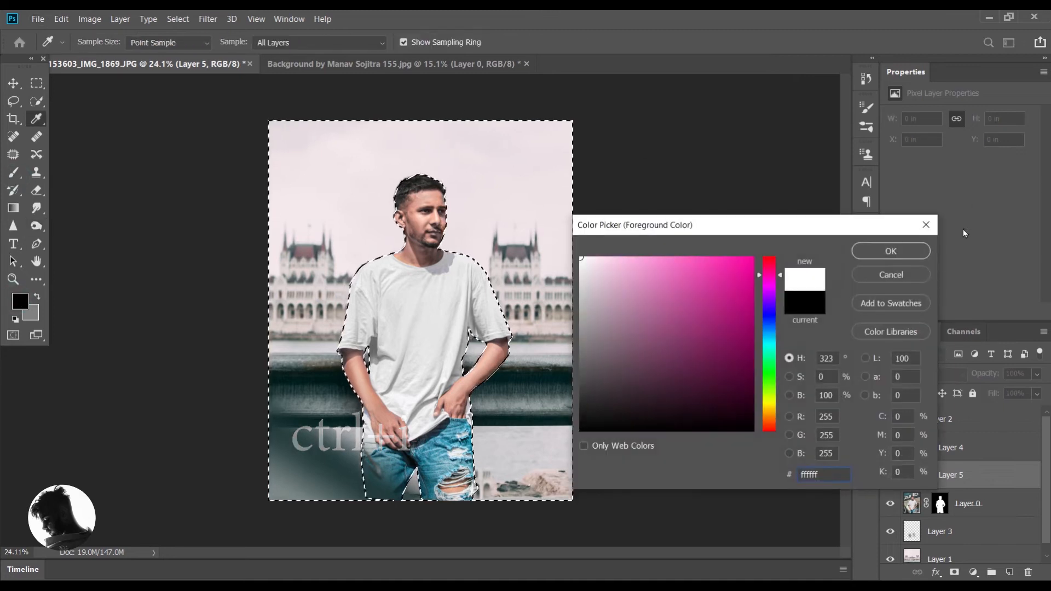
left_click(871, 251)
Step: Set the brush opacity to 100% and paint a white edge light along the image-right neck and shoulder on Layer 5
scroll(443, 237, "up", 5)
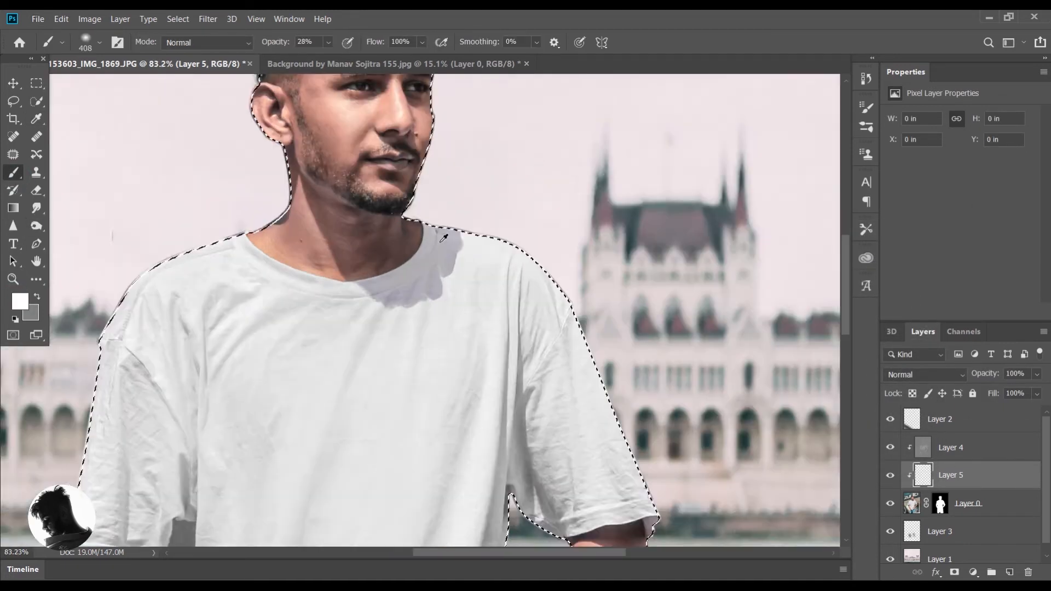
scroll(444, 241, "up", 3)
scroll(454, 274, "up", 2)
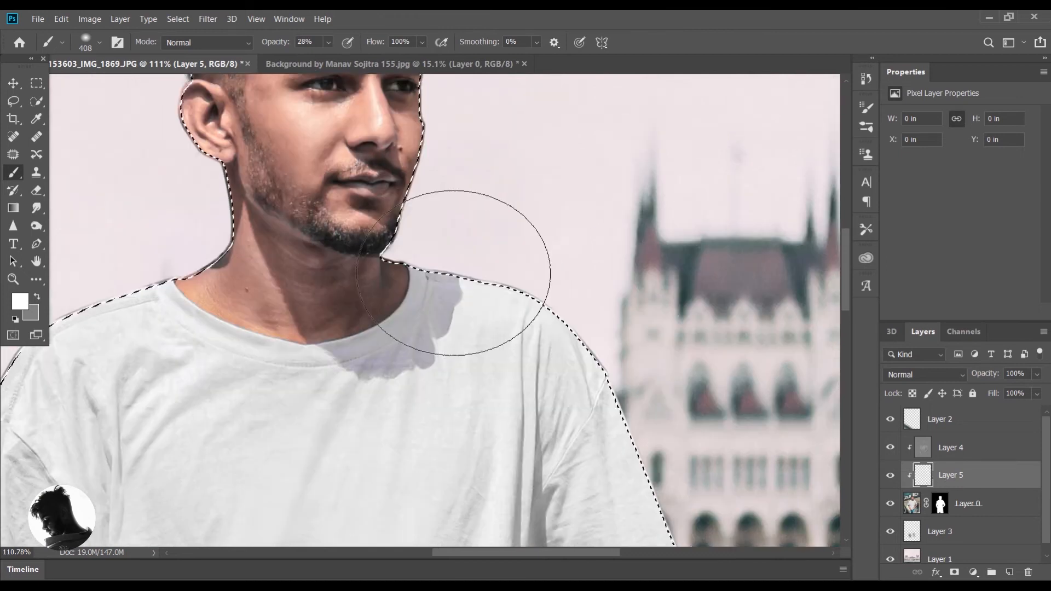
scroll(454, 273, "up", 4)
left_click_drag(479, 321, 423, 322)
scroll(482, 384, "up", 3)
mouse_move(413, 361)
left_mouse_down()
mouse_move(690, 488)
mouse_move(444, 376)
left_mouse_up()
left_click_drag(274, 43, 866, 141)
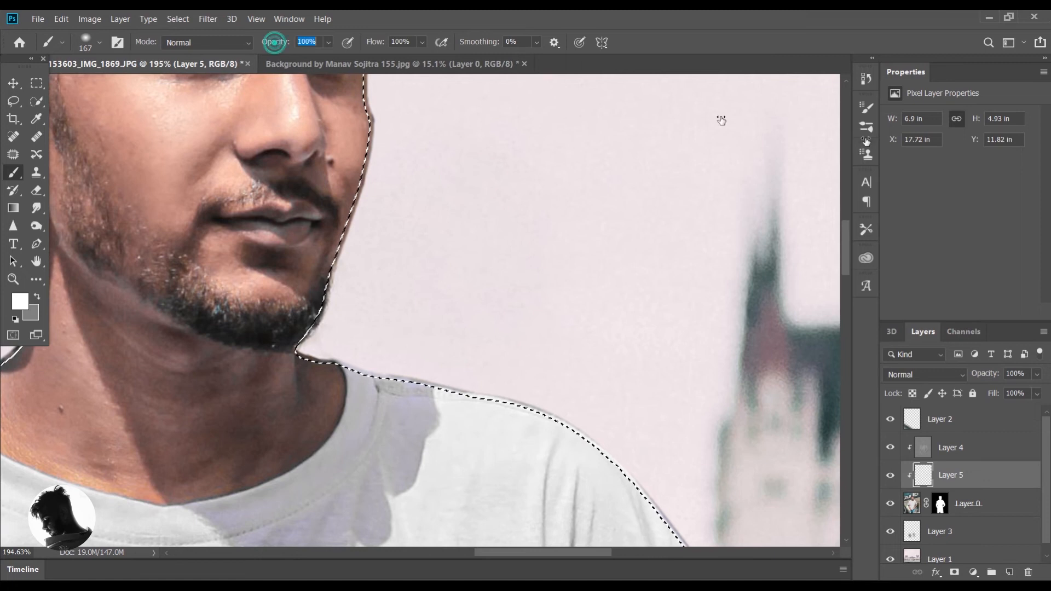
mouse_move(477, 369)
left_mouse_down()
mouse_move(542, 430)
mouse_move(436, 409)
left_mouse_up()
mouse_move(371, 368)
left_mouse_down()
mouse_move(307, 373)
mouse_move(330, 343)
left_mouse_up()
scroll(431, 329, "down", 6)
scroll(591, 329, "down", 4)
Step: Paint the white edge light down the image-right sleeve to the elbow with a brush of about 114 px
left_click_drag(607, 322, 634, 335)
left_click_drag(529, 163, 681, 376)
left_click_drag(568, 249, 704, 467)
left_click_drag(596, 201, 691, 459)
scroll(661, 382, "down", 1)
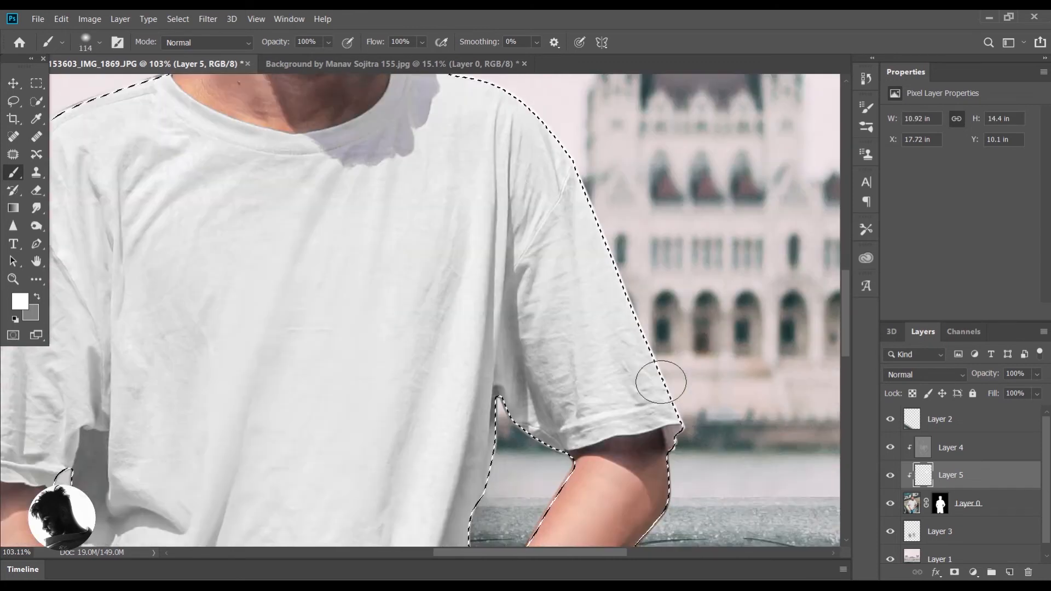
scroll(661, 382, "down", 3)
left_click_drag(681, 311, 691, 348)
left_click(684, 353)
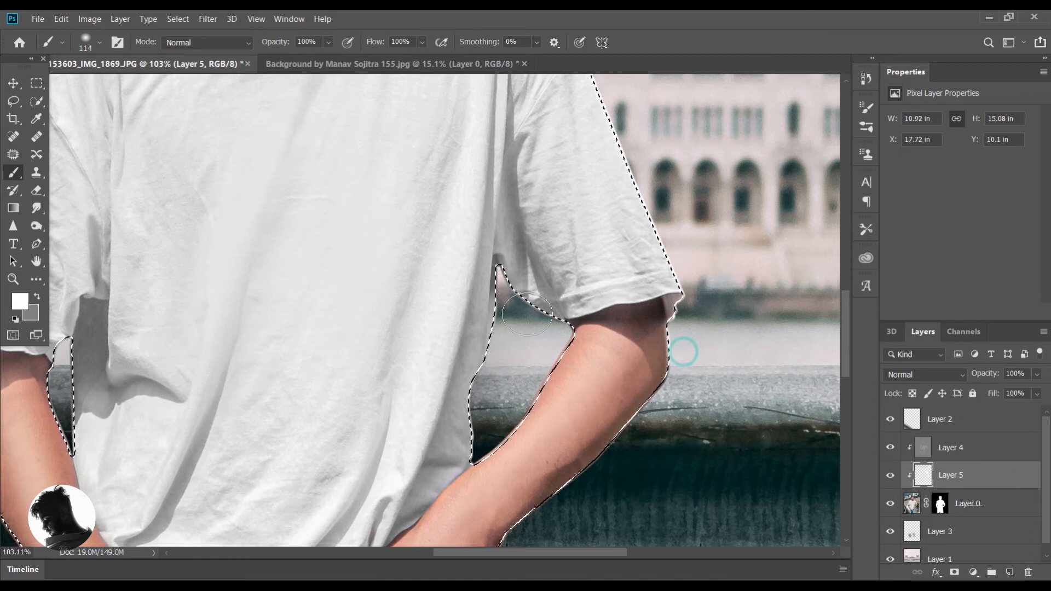
Step: Paint the white edge light along the man's image-left side on Layer 5 and clear the selection
scroll(526, 314, "down", 3)
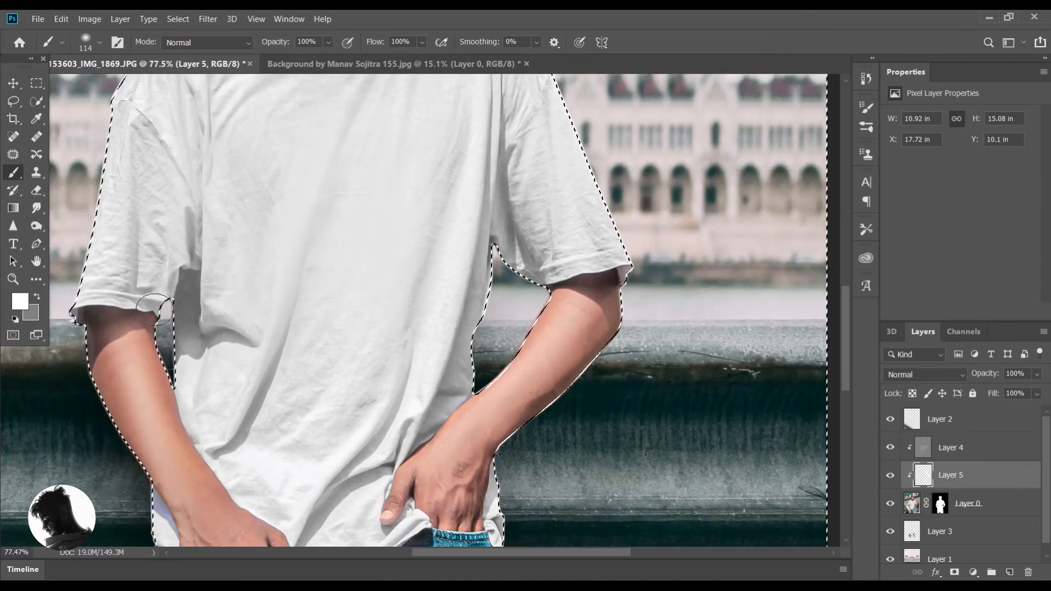
scroll(378, 257, "down", 3)
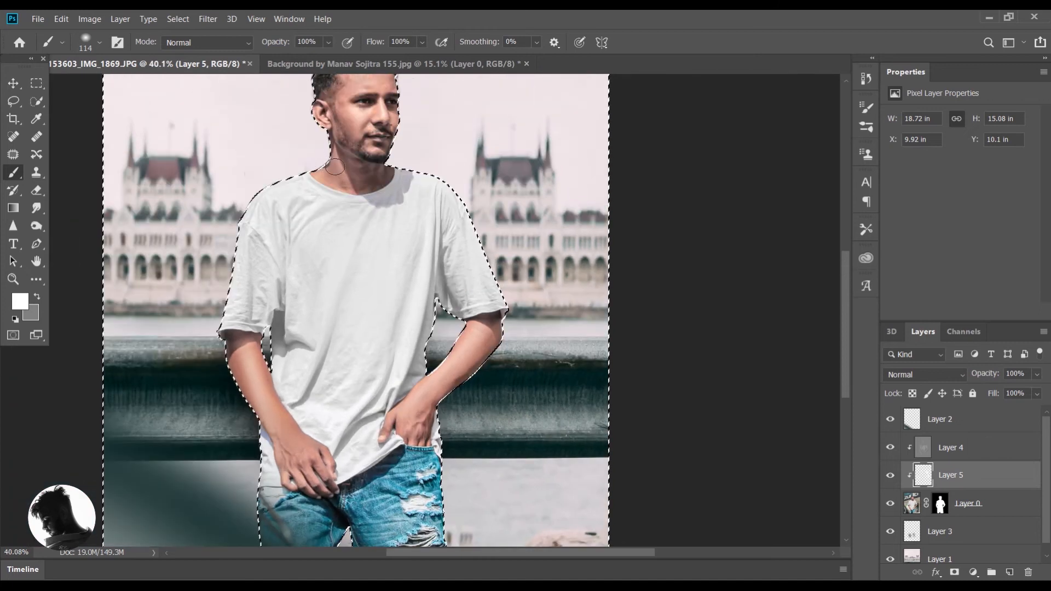
scroll(335, 166, "up", 5)
left_click_drag(113, 428, 113, 472)
scroll(164, 390, "down", 5)
key("ctrl+d")
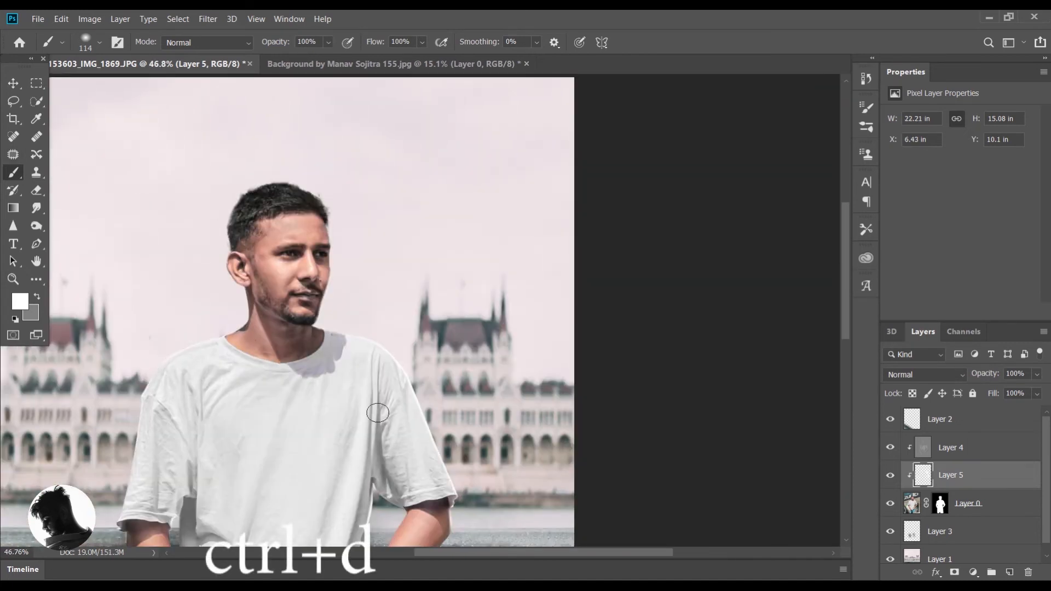
Step: Select Layer 2 and stamp all visible layers into a new merged layer on top
left_click_drag(639, 554, 597, 554)
scroll(290, 311, "down", 3)
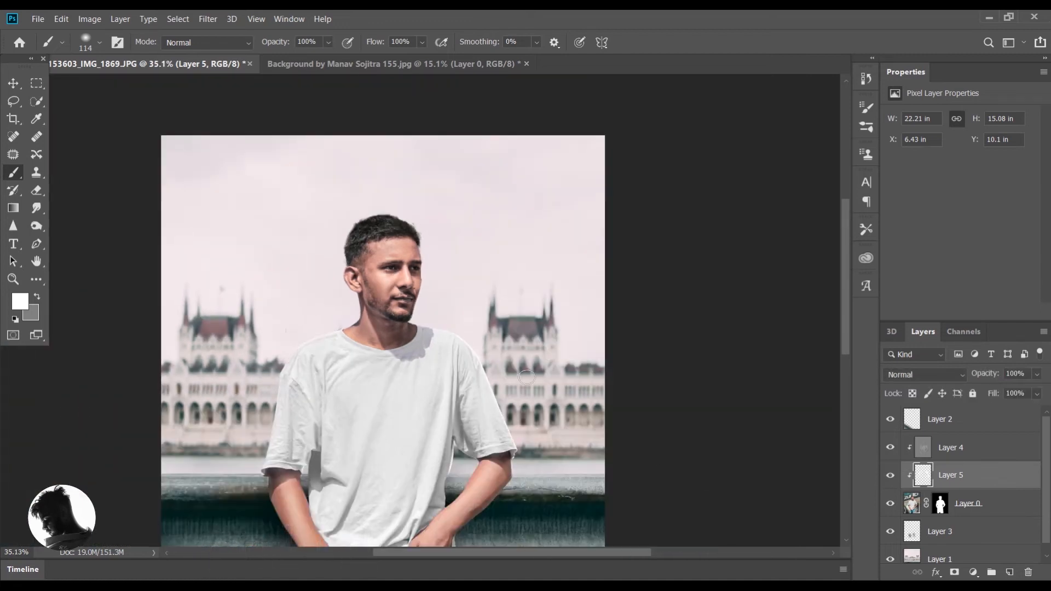
scroll(449, 306, "up", 5)
scroll(454, 309, "down", 3)
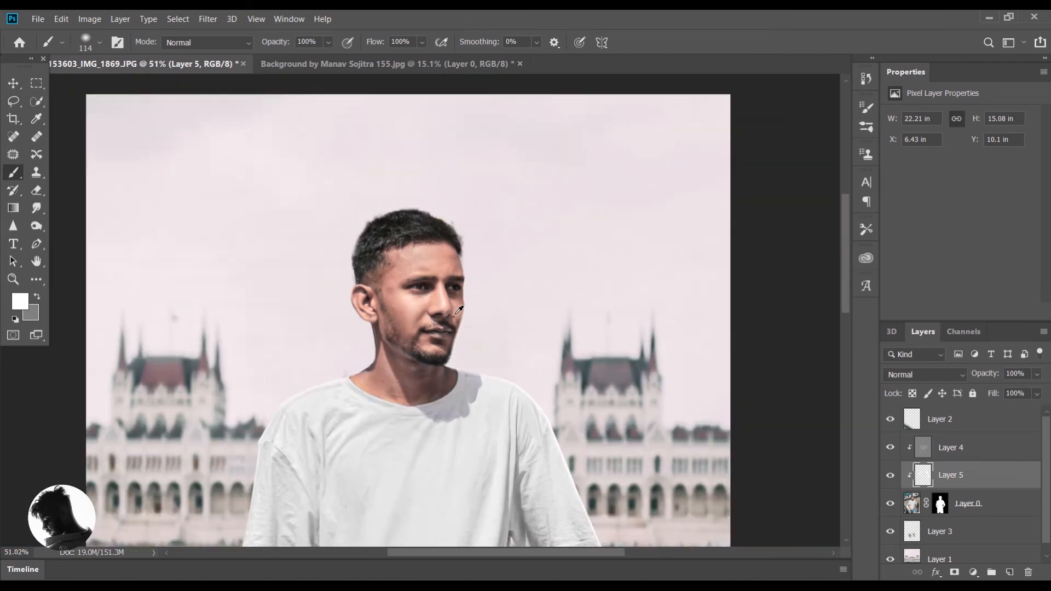
scroll(459, 310, "down", 3)
key("ctrl+shift+alt+e")
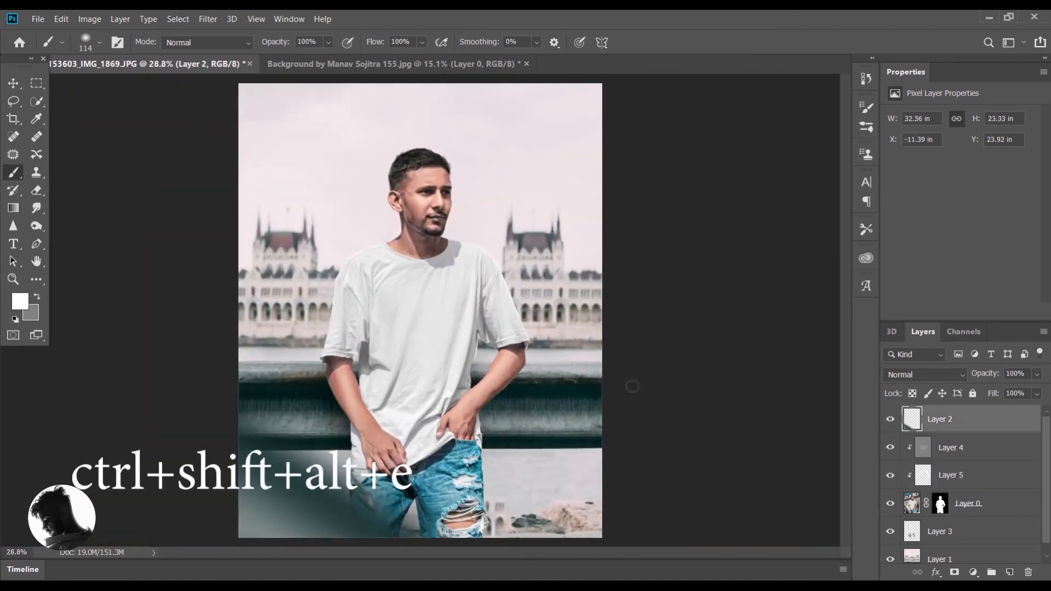
Step: In the Camera Raw filter on the merged layer, set temperature +6, tint -4, contrast -21, highlights -33, whites +18, texture +28, clarity +18, vibrance +26
scroll(632, 387, "down", 1)
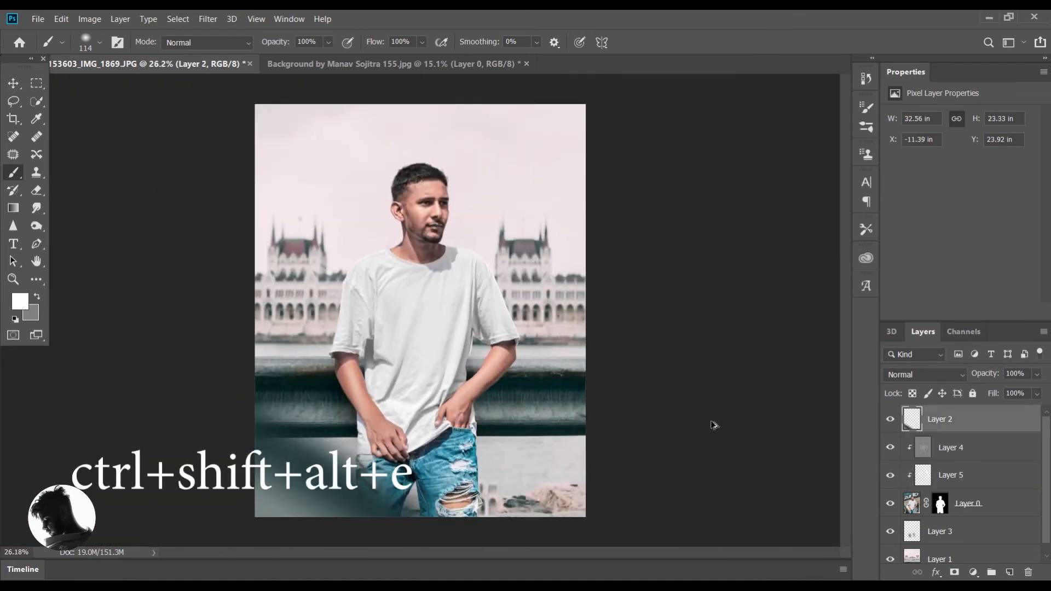
left_click(209, 18)
left_click(221, 97)
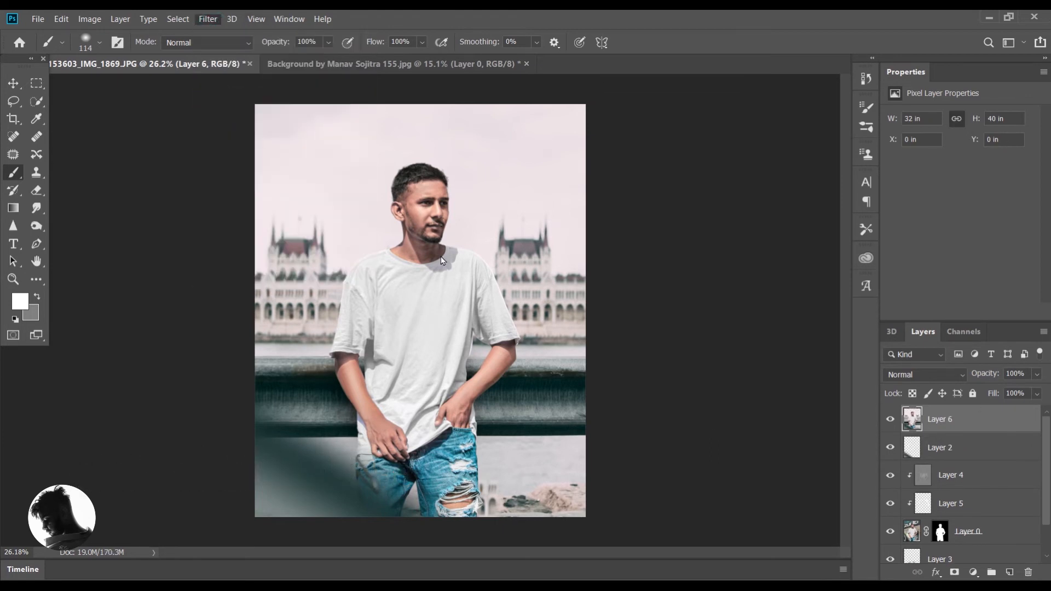
left_click_drag(949, 231, 953, 232)
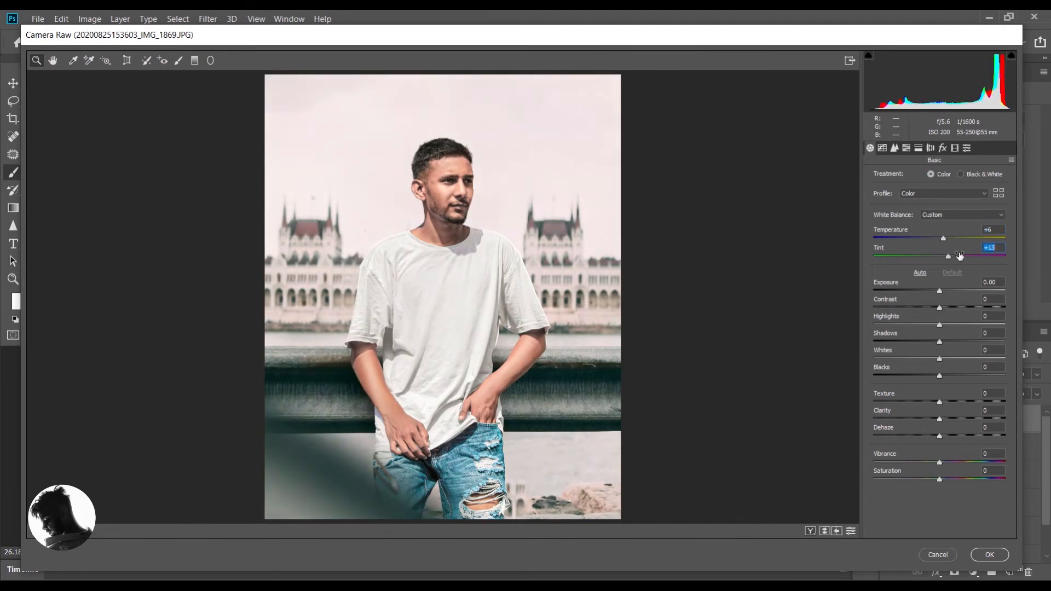
left_click_drag(953, 305, 933, 316)
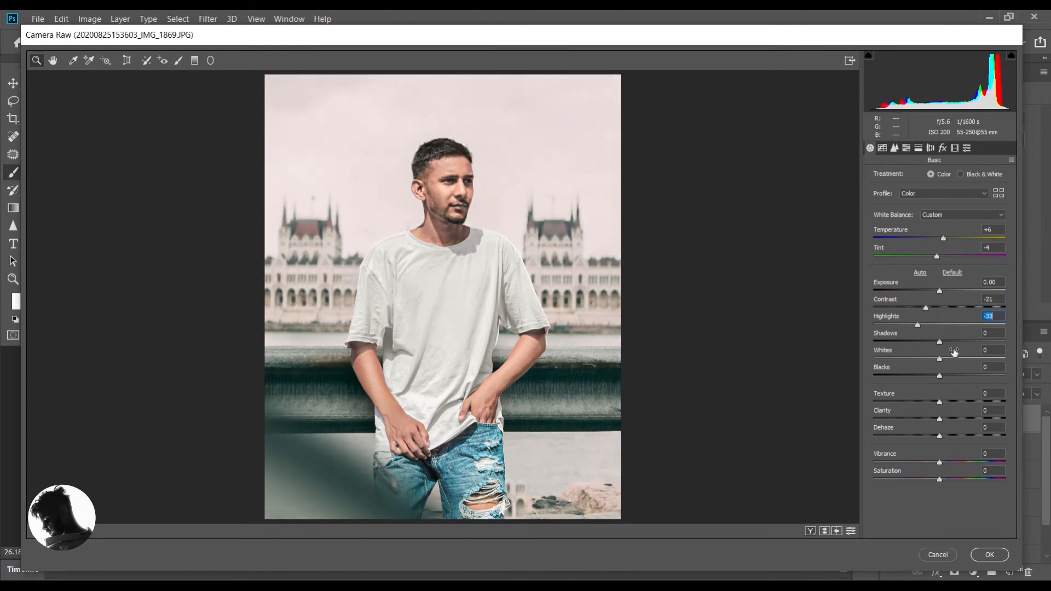
left_click_drag(962, 412, 964, 413)
mouse_move(939, 463)
left_mouse_down()
mouse_move(991, 459)
mouse_move(957, 462)
left_mouse_up()
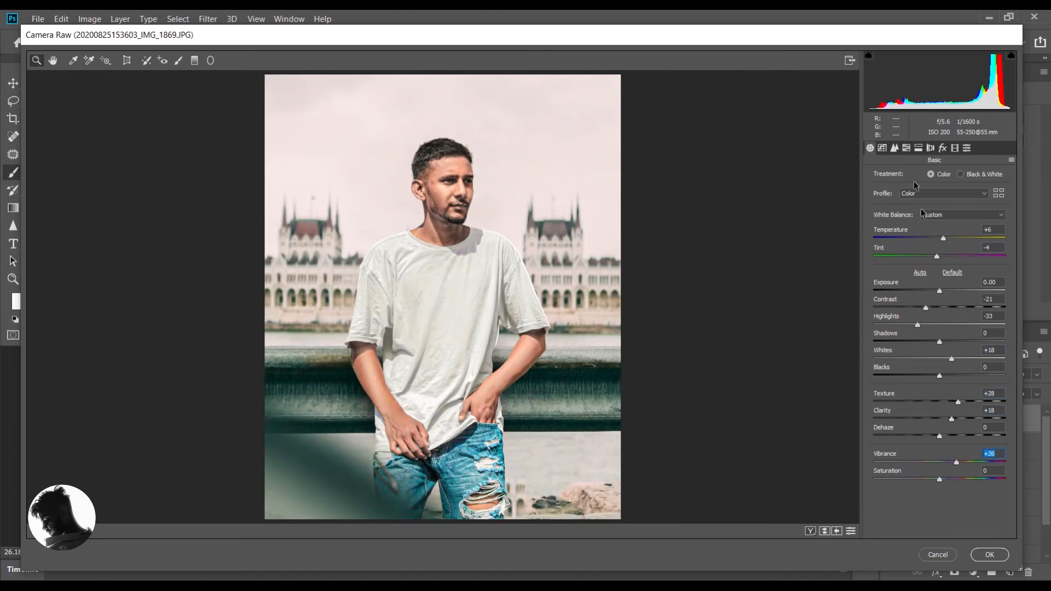
Step: Split-tone the image with highlights at hue 45 and saturation 8, and shadows at hue 26 and saturation 14
left_click(919, 148)
left_click_drag(898, 192, 891, 191)
left_click(885, 210)
left_click(883, 276)
left_click(888, 295)
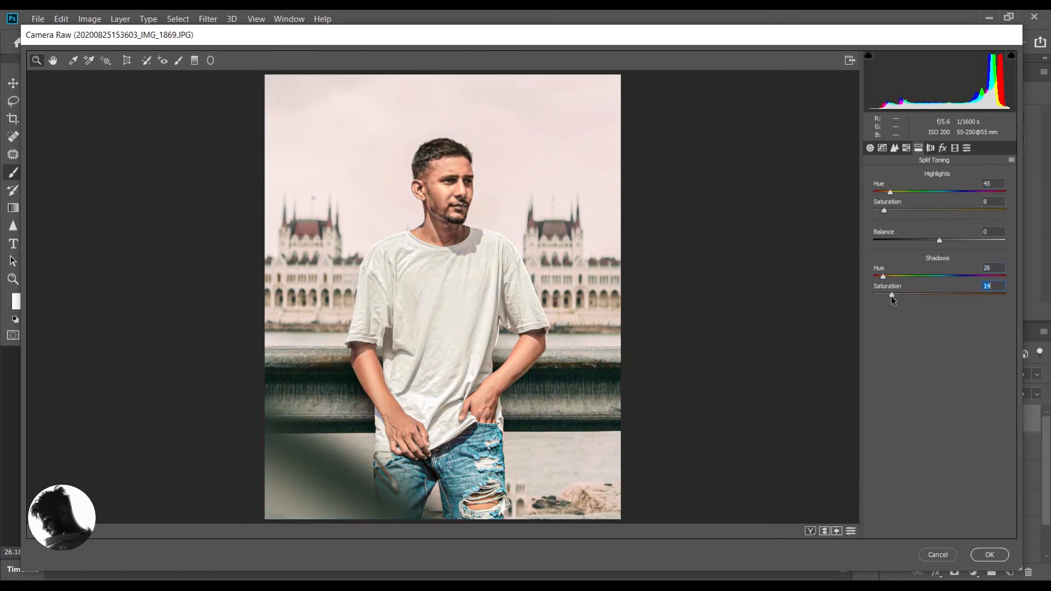
Step: Set the Camera Raw temperature to -3 and shift the Blue Primary calibration hue to -18
left_click(871, 148)
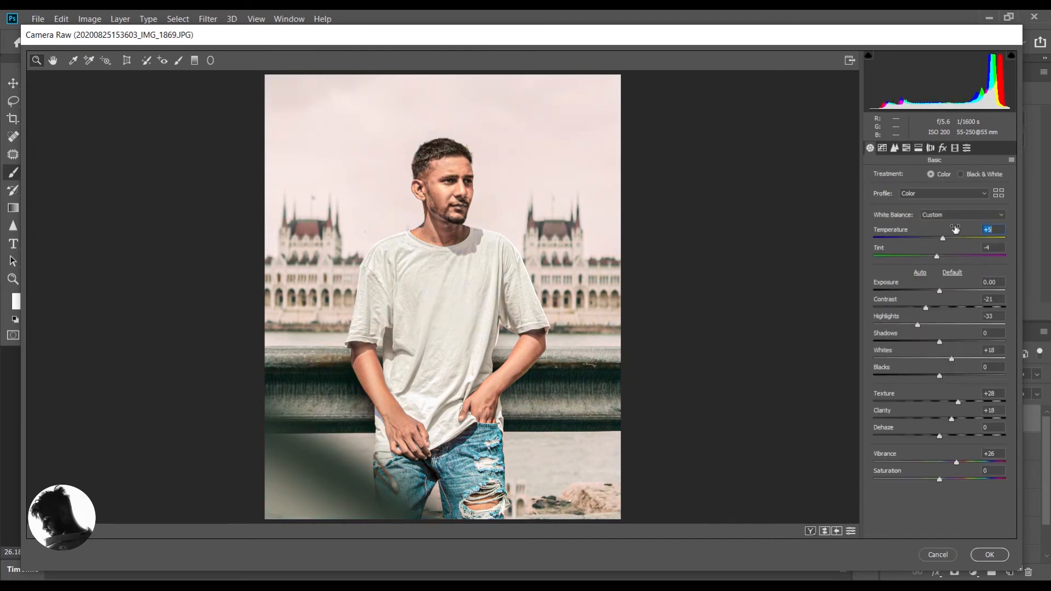
left_click_drag(956, 229, 951, 229)
left_click(956, 148)
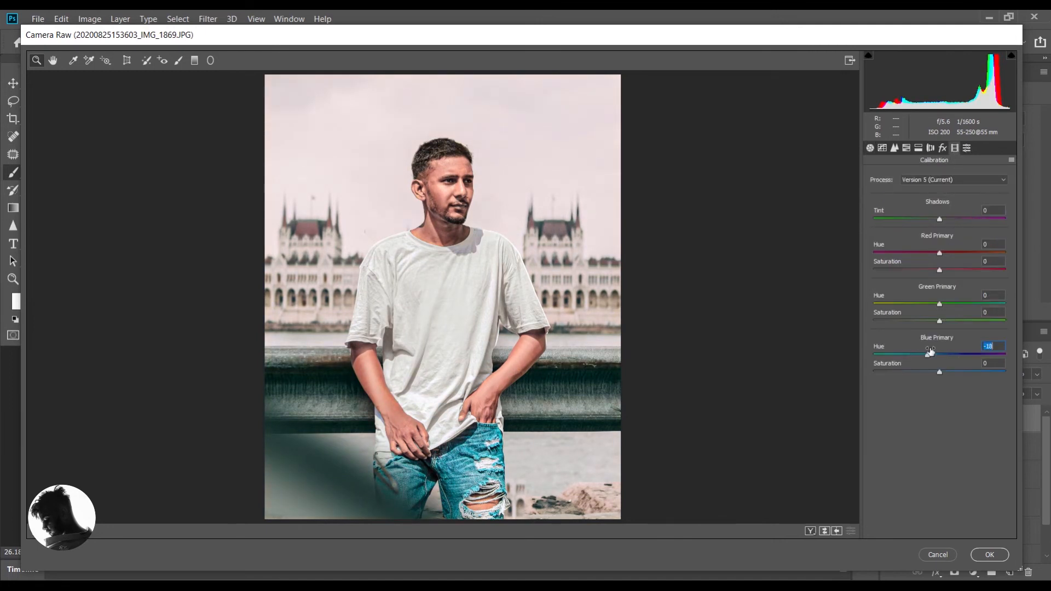
Step: Set the oranges' luminance to -15 and the exposure to +0.10, compare before and after, and apply the Camera Raw filter
left_click(908, 148)
left_click_drag(951, 233, 930, 232)
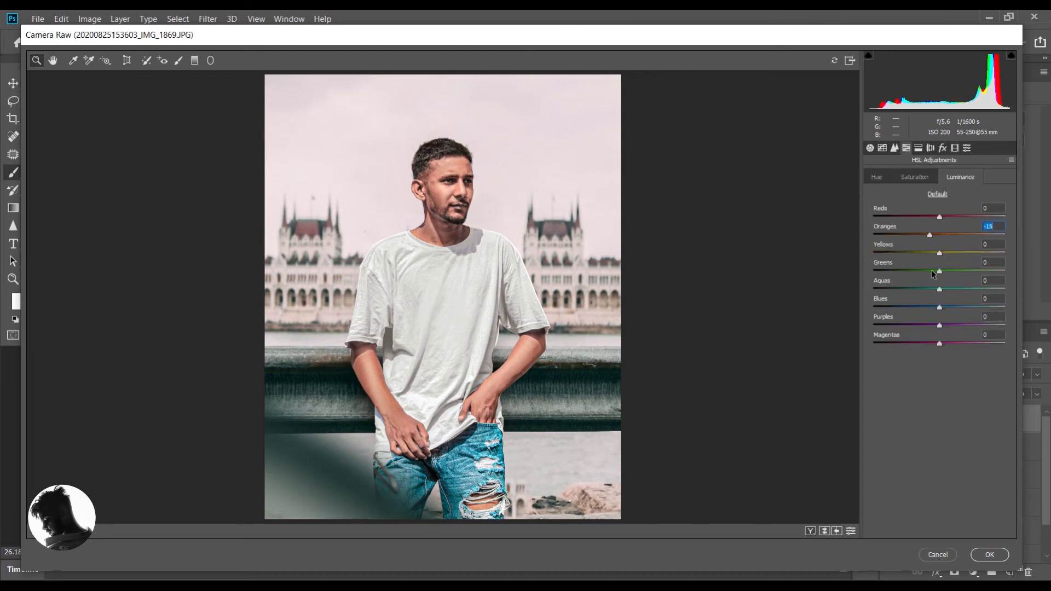
left_click(872, 149)
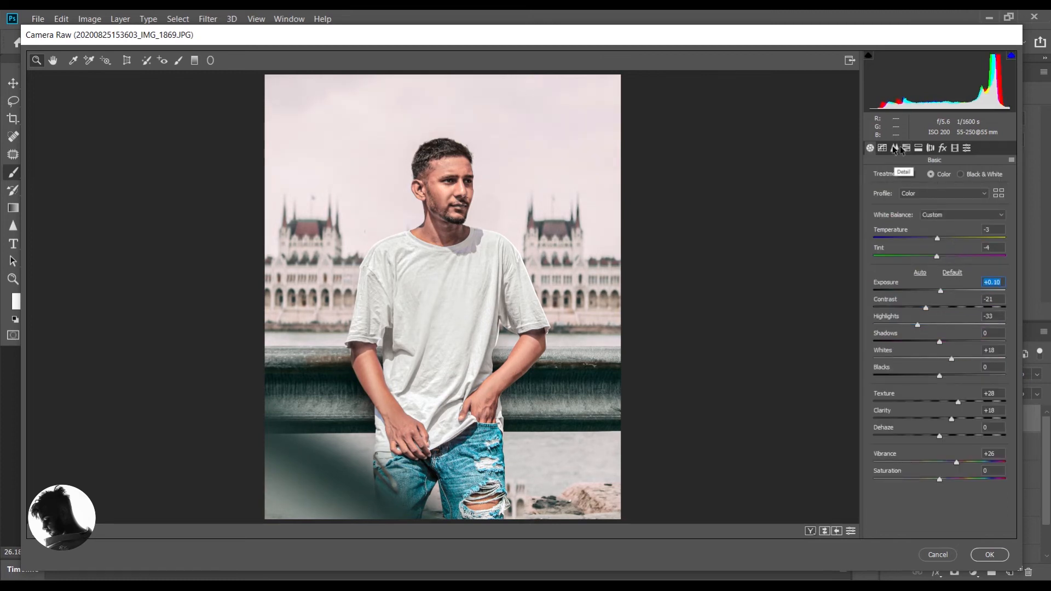
left_click(811, 531)
left_click(990, 555)
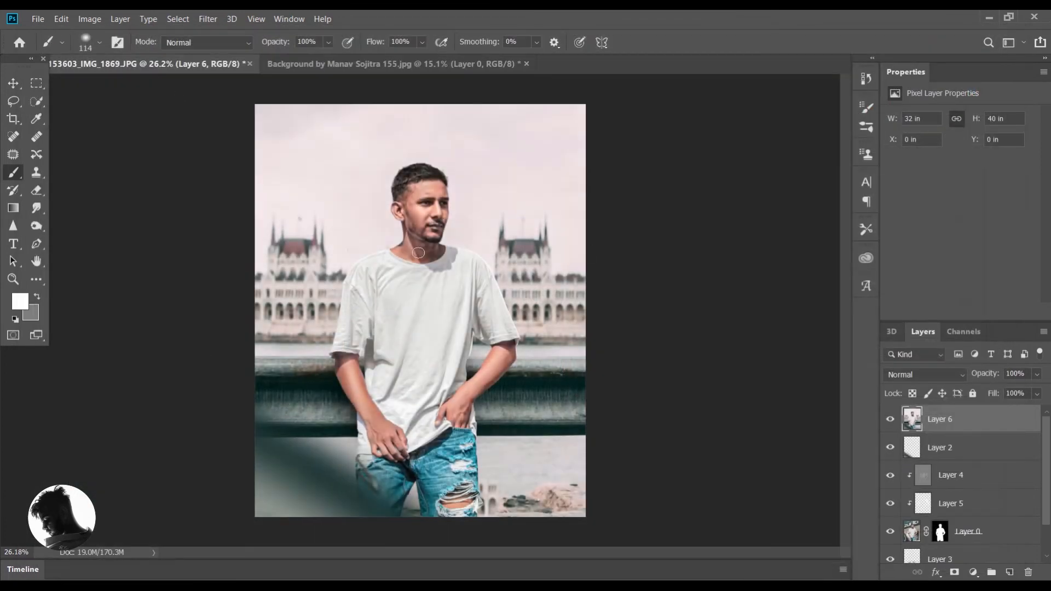
Step: Add a Selective Color adjustment layer above Layer 6 and set the Blacks range's black value to -12%
scroll(425, 248, "up", 2)
left_click(974, 573)
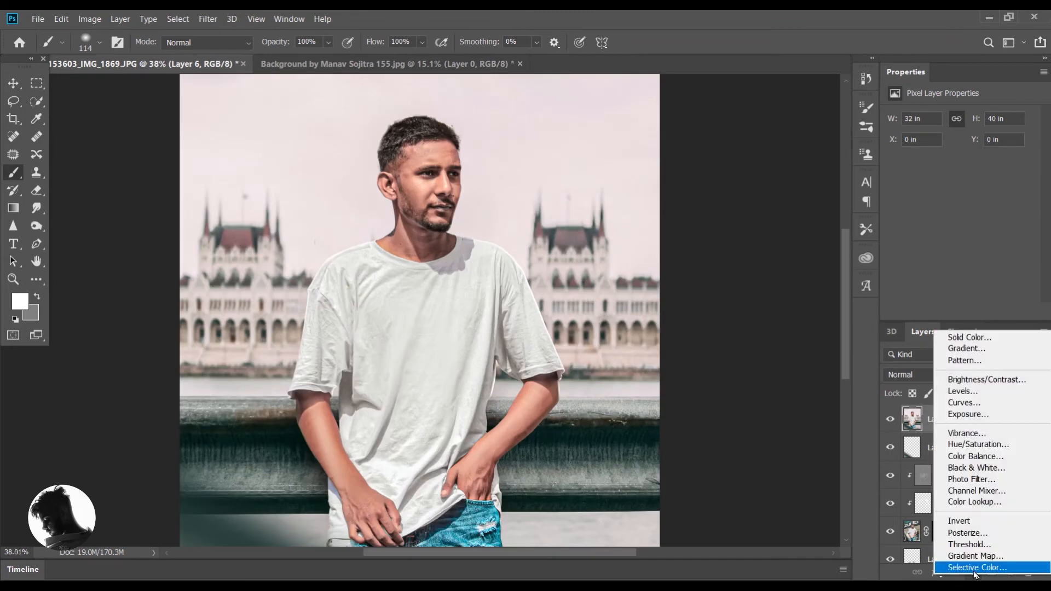
left_click(972, 567)
left_click(974, 132)
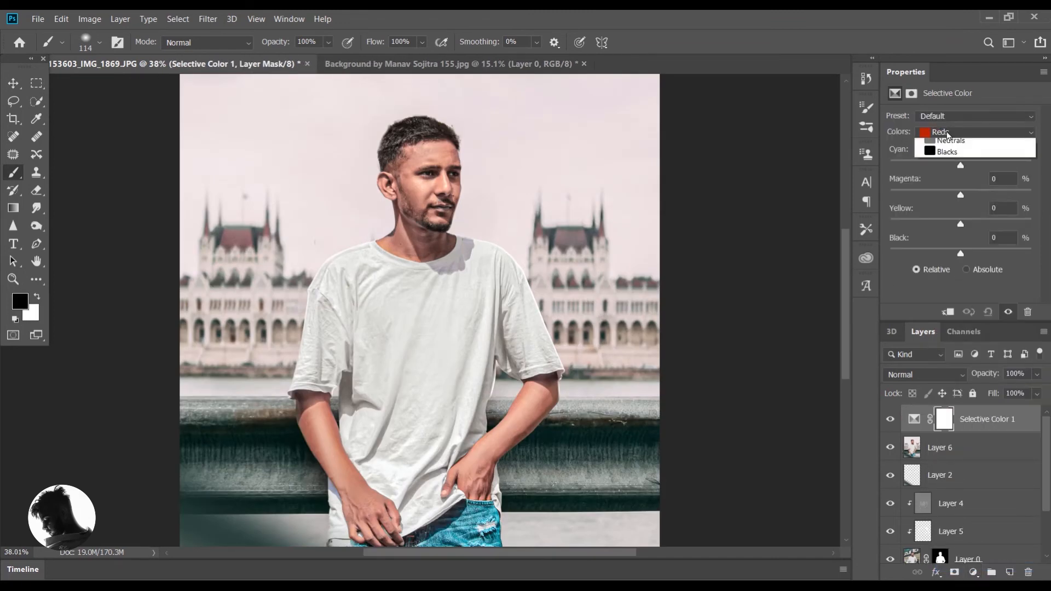
left_click(952, 236)
left_click(952, 253)
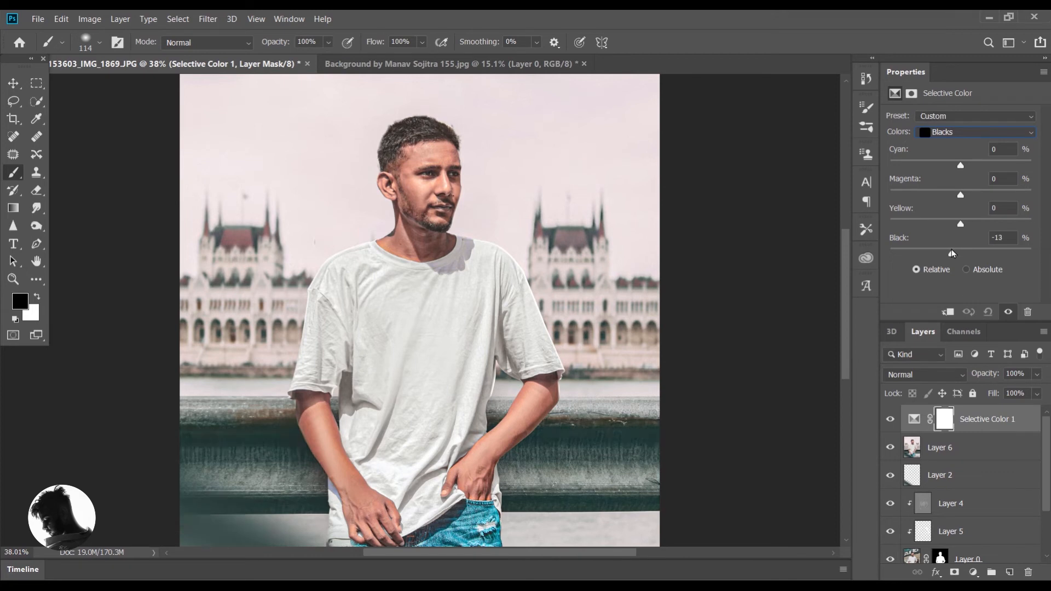
left_click_drag(953, 253, 955, 253)
Step: Adjust the Blacks range in Selective Color to cyan +20%, magenta +19%, yellow -1% and black -13%
left_click_drag(961, 167, 977, 181)
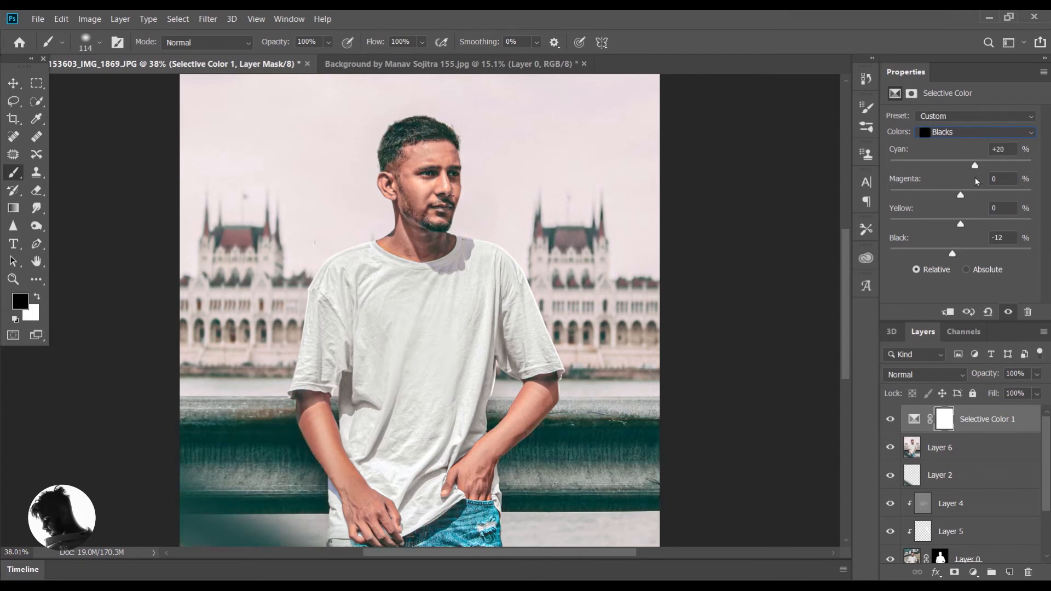
left_click(967, 252)
left_click_drag(965, 252, 976, 197)
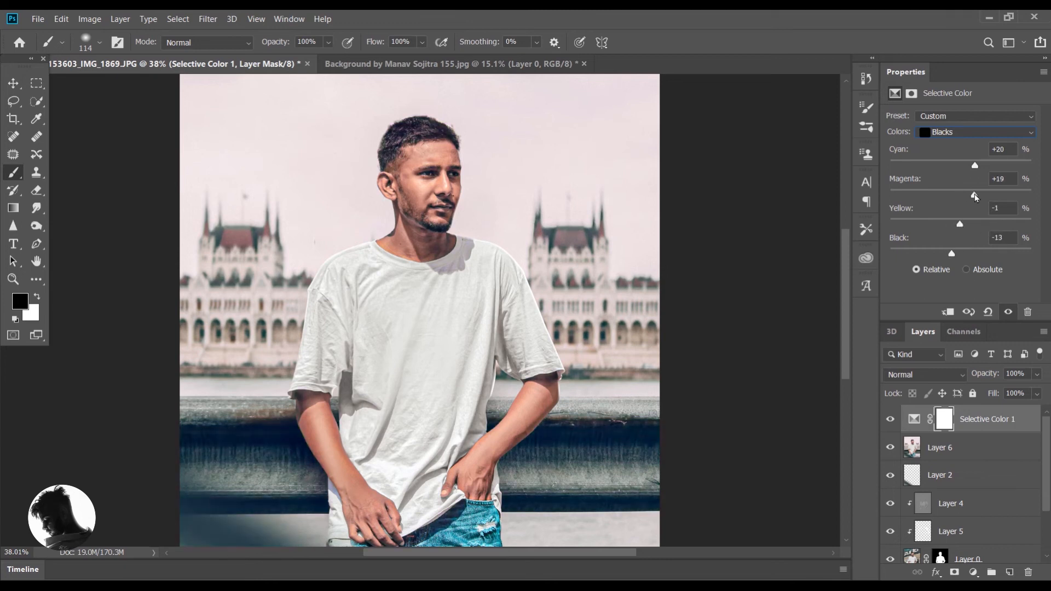
Step: Set the Whites range in Selective Color to cyan -1%, magenta +17%, yellow +3% and black -39%
left_click(959, 133)
left_click(949, 214)
mouse_move(961, 165)
left_mouse_down()
mouse_move(933, 165)
mouse_move(1018, 165)
mouse_move(968, 165)
left_mouse_up()
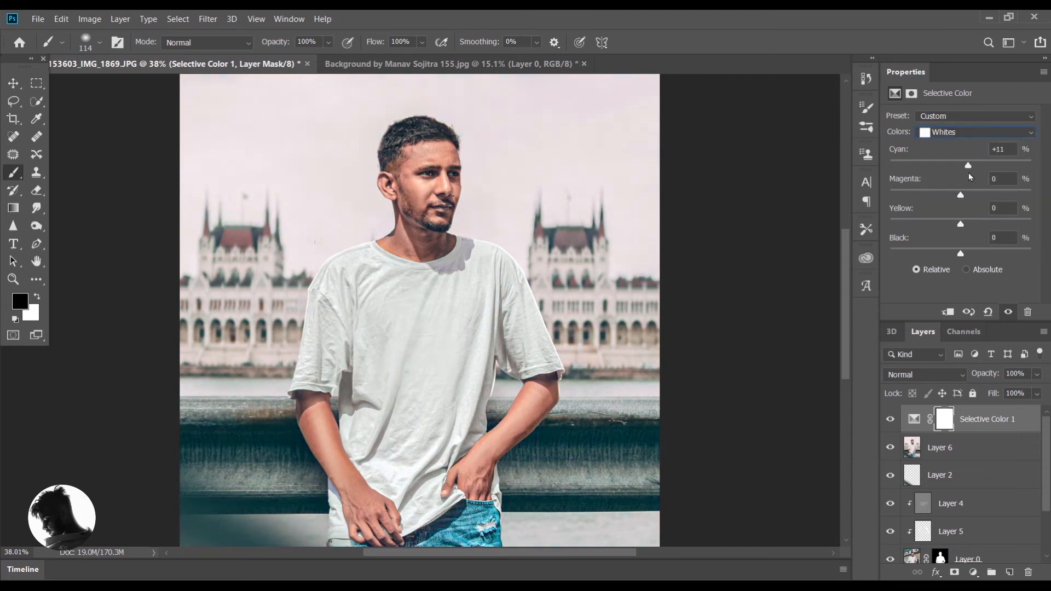
left_click_drag(964, 251, 935, 258)
left_click_drag(961, 224, 962, 171)
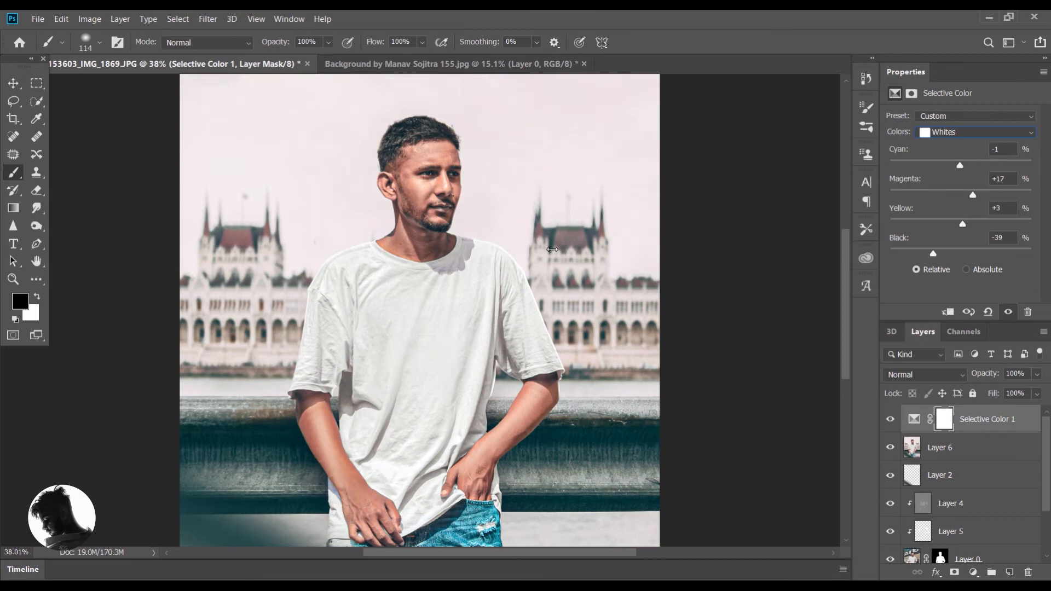
Step: Create a new empty layer and place it directly below the Selective Color 1 layer
key("v")
left_click(338, 210)
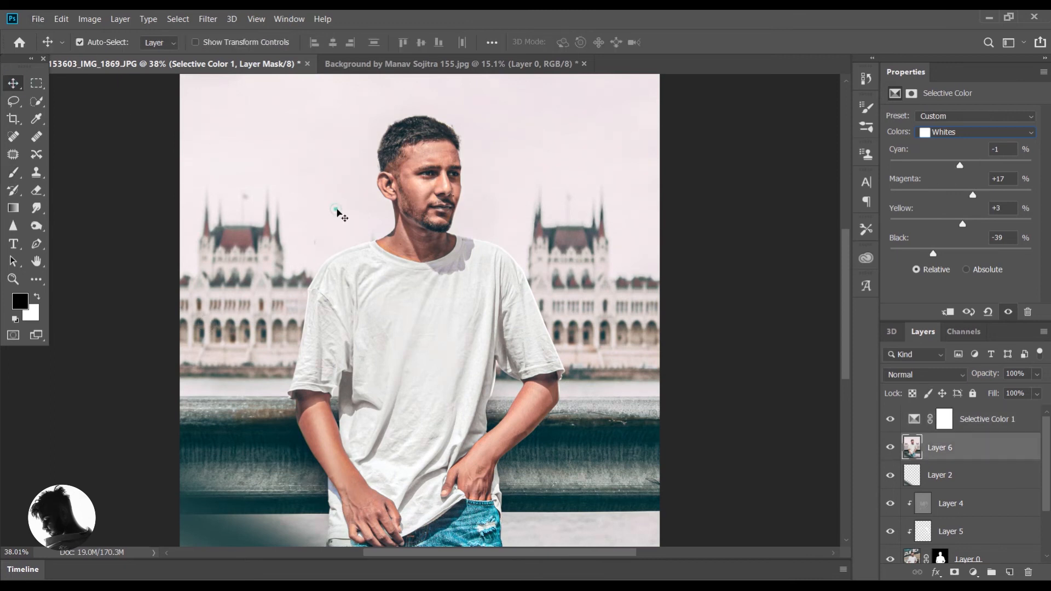
scroll(423, 249, "down", 2)
left_click(1006, 420)
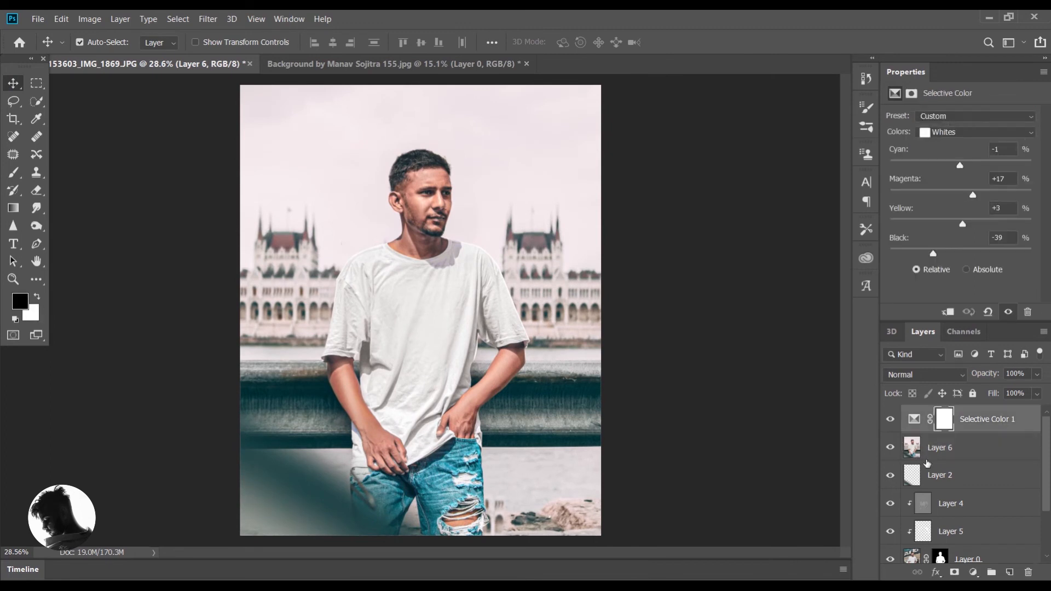
left_click(1010, 572)
left_click_drag(1009, 426, 1011, 460)
Step: Paint a soft white glow on Layer 7 over both sides of the man's shoulders with an 859 px brush
left_click(14, 172)
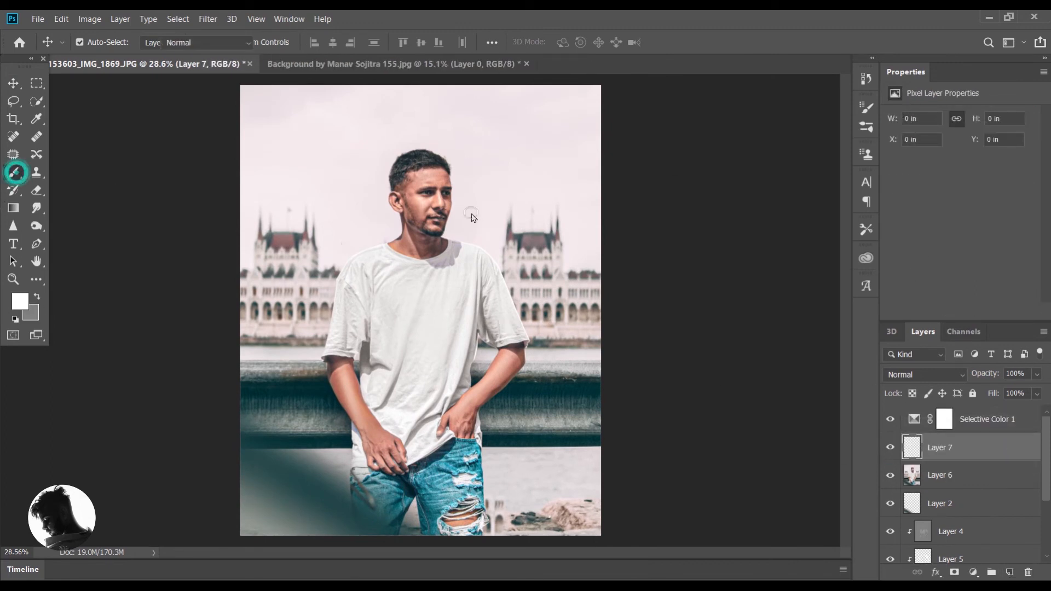
left_click_drag(510, 243, 502, 237)
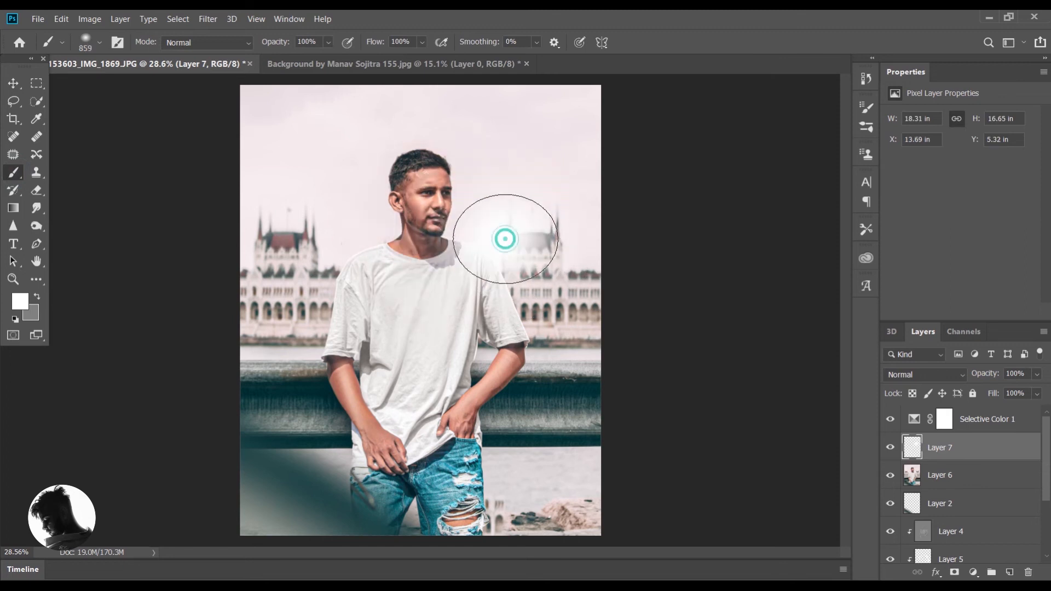
left_click(348, 241)
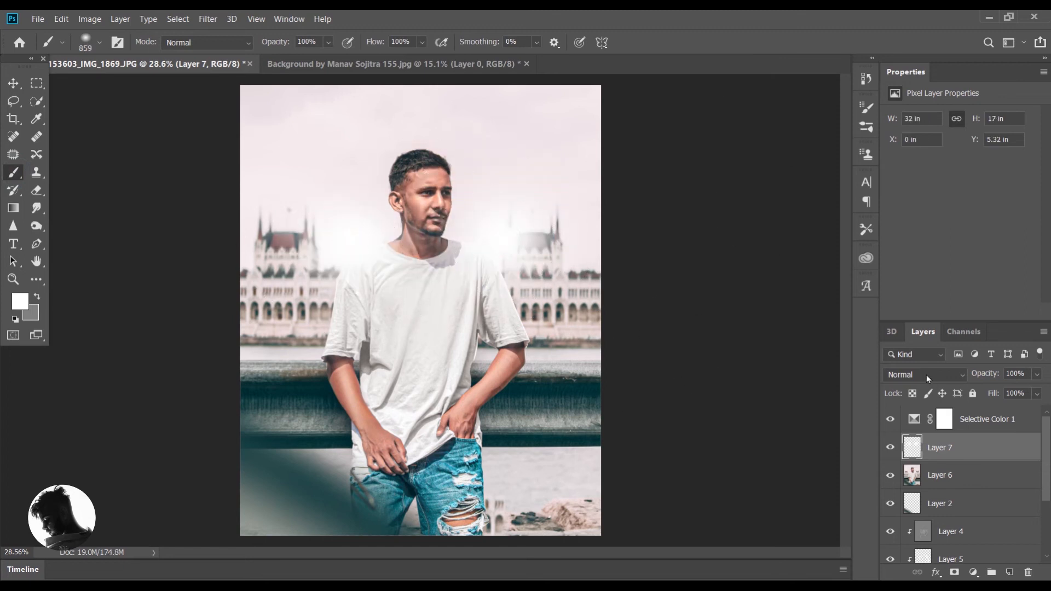
Step: Lower Layer 7's opacity to 59% and compare the image with and without the glow
left_click_drag(978, 373, 953, 373)
left_click(891, 447)
left_click(891, 448)
left_click(891, 447)
left_click(891, 447)
scroll(525, 270, "down", 2)
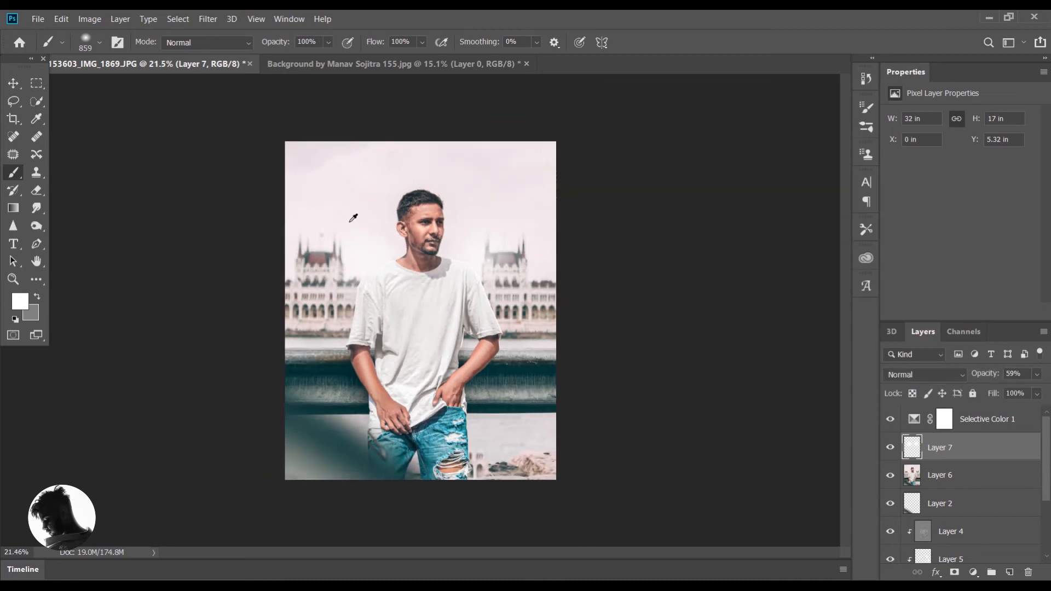
scroll(383, 257, "up", 1)
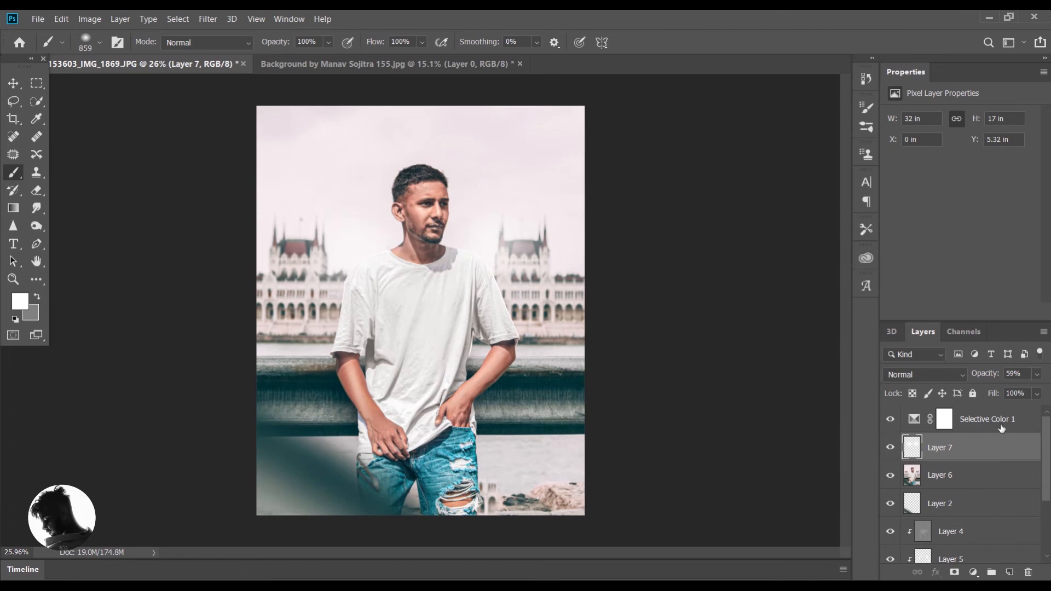
Step: Add a Curves adjustment layer above Selective Color 1, lifting the black point and adding a shadow point near input 61
left_click(1001, 426)
left_click(973, 572)
left_click(956, 411)
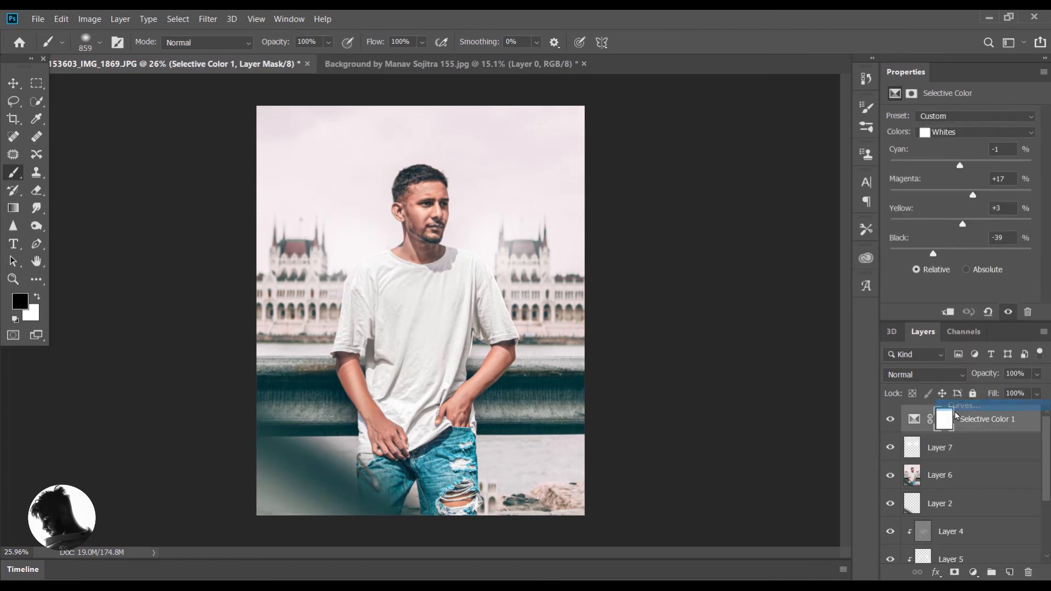
left_click_drag(920, 262, 946, 236)
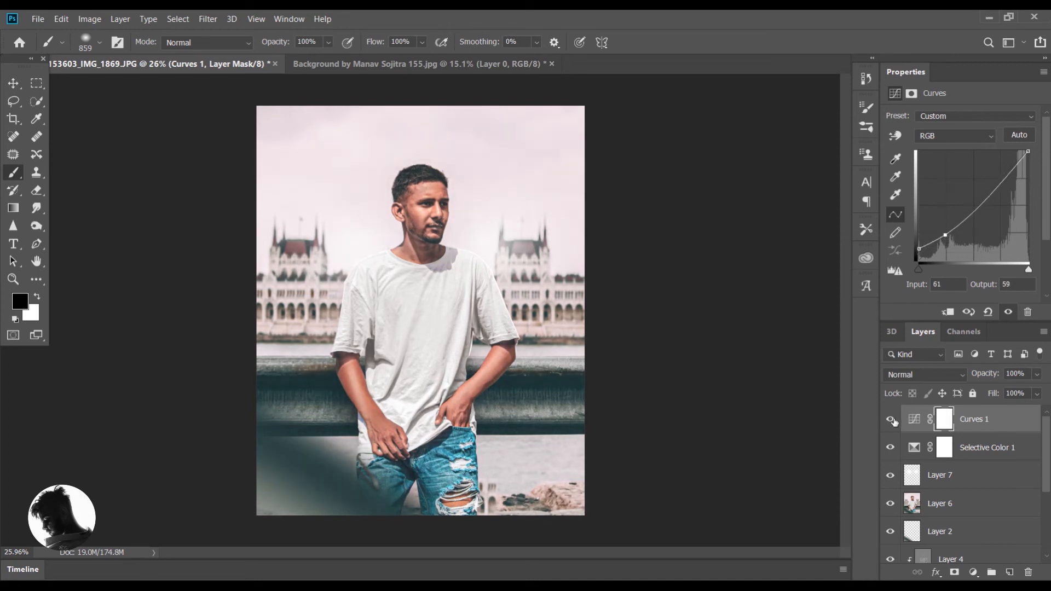
left_click(893, 422)
left_click(893, 421)
left_click_drag(947, 232, 945, 231)
Step: Add a dark red Solid Color fill layer above Curves 1 and set its blend mode to Color
scroll(429, 208, "up", 4)
left_click(997, 425)
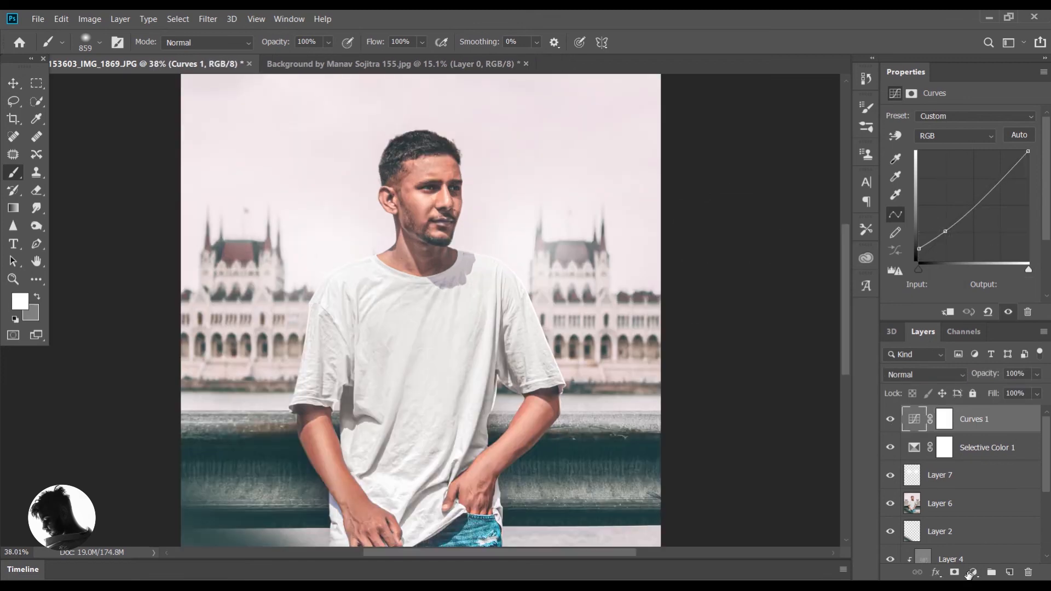
left_click(973, 573)
left_click(970, 334)
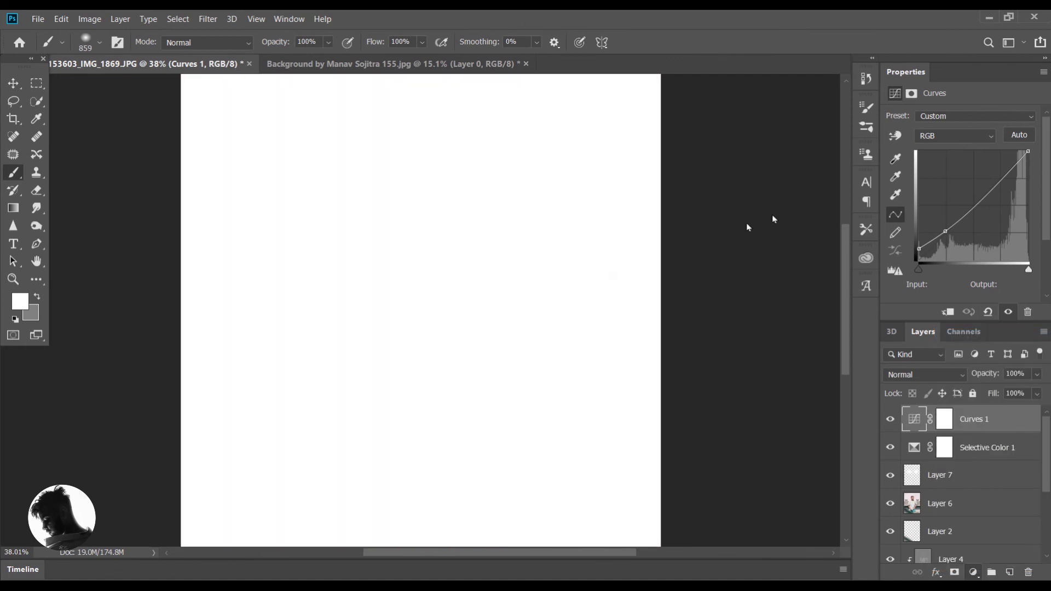
left_click_drag(732, 280, 777, 311)
left_click(892, 250)
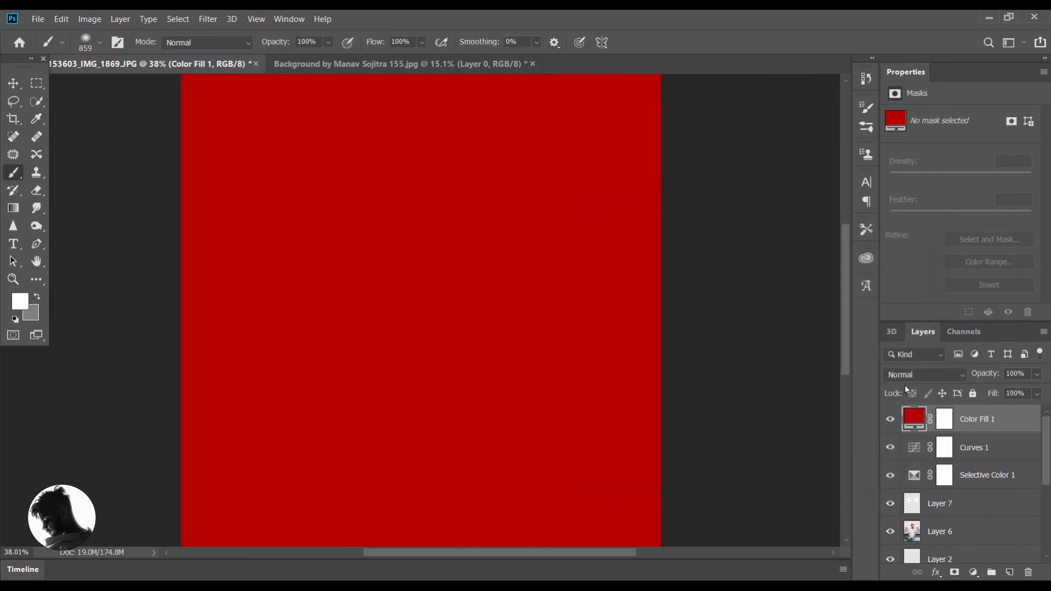
left_click(911, 373)
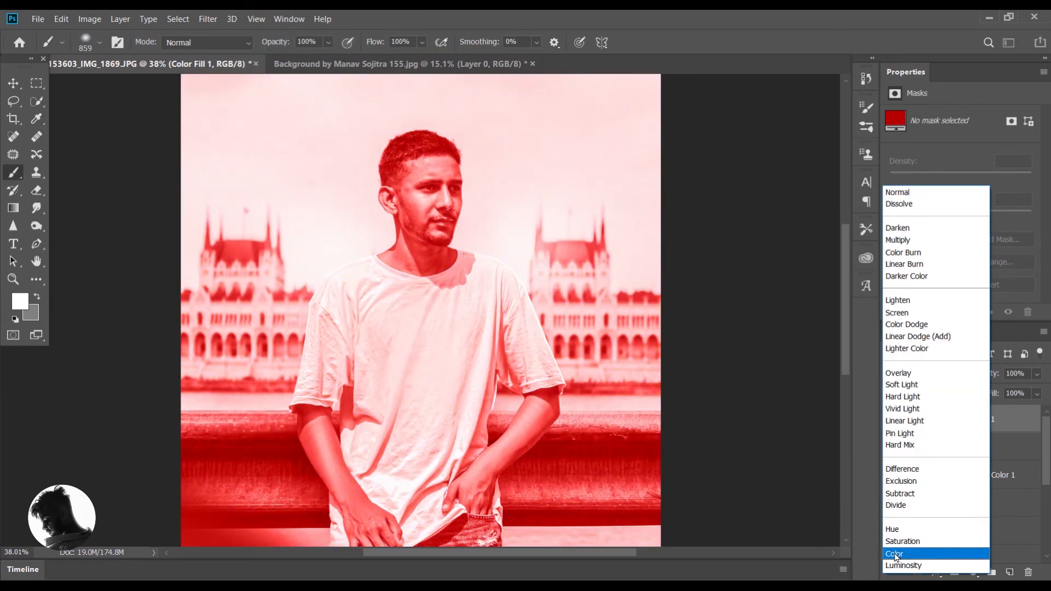
left_click(897, 554)
Step: Invert the red fill layer's mask to black and make white the foreground colour for painting on it
left_click(945, 420)
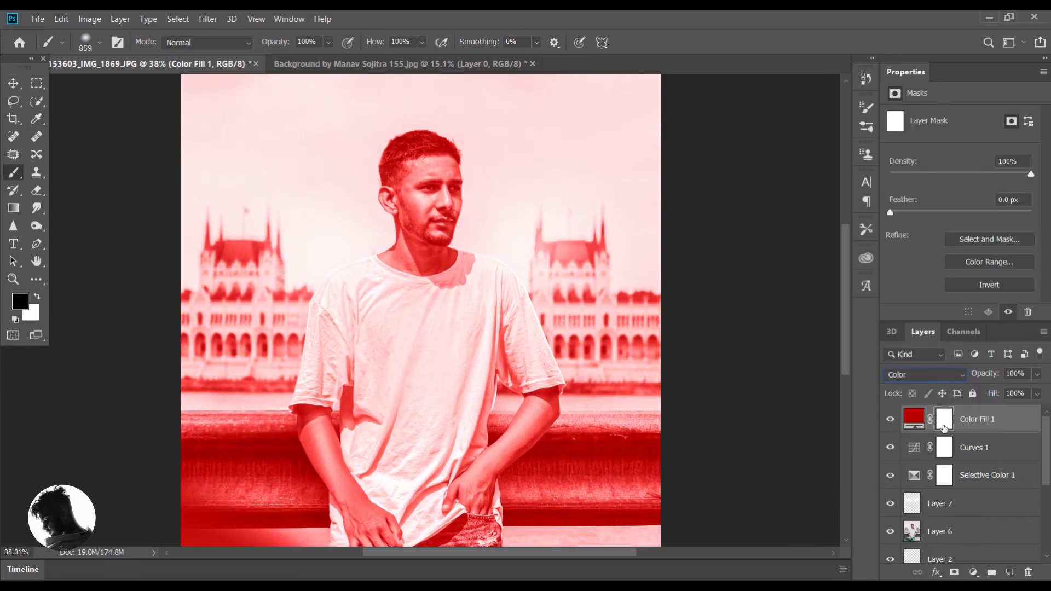
key("ctrl+i")
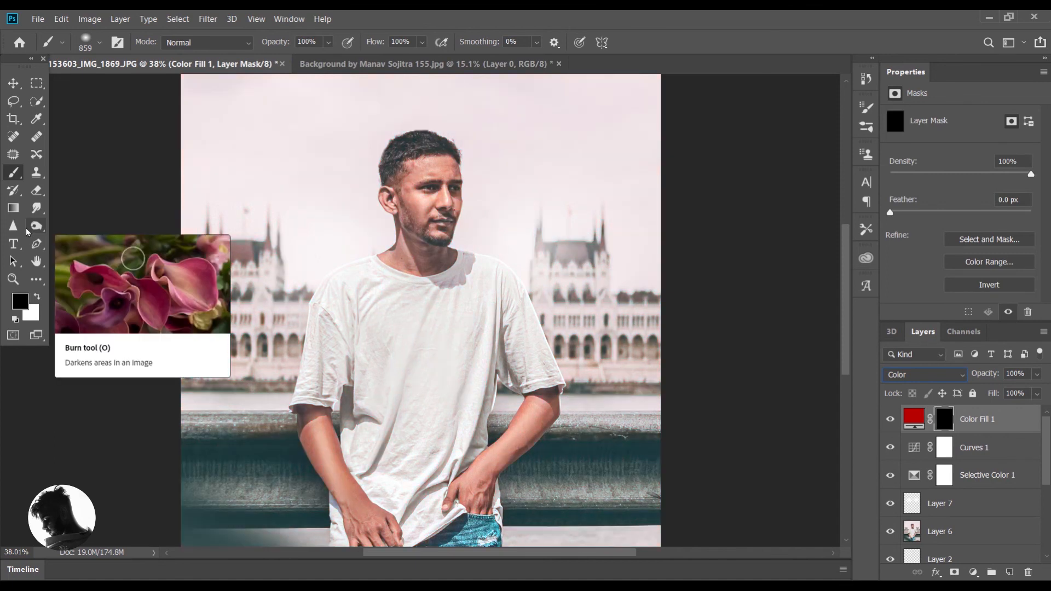
left_click(37, 296)
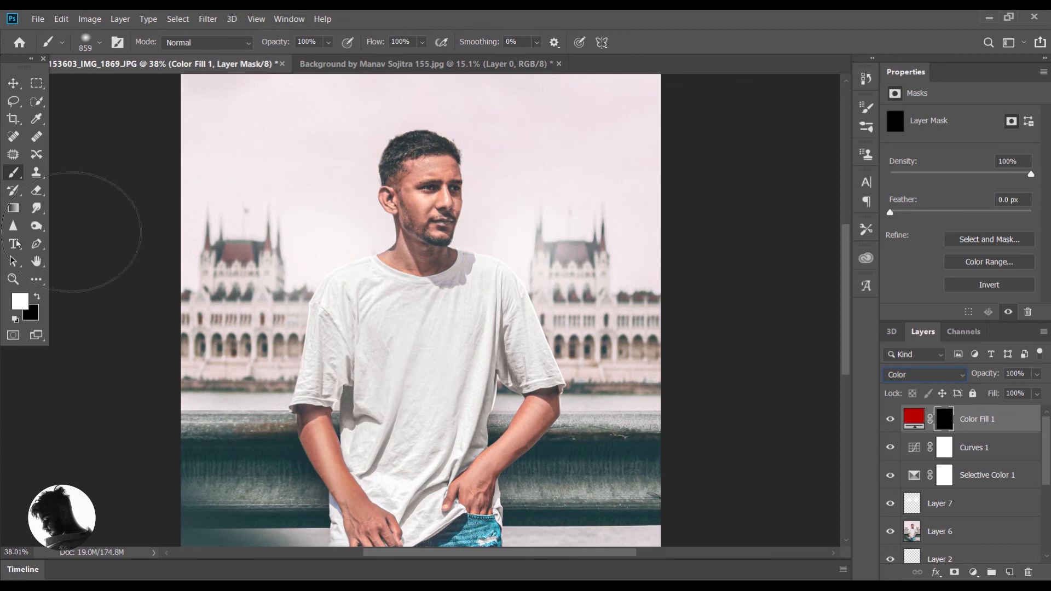
left_click(14, 279)
left_click(440, 207)
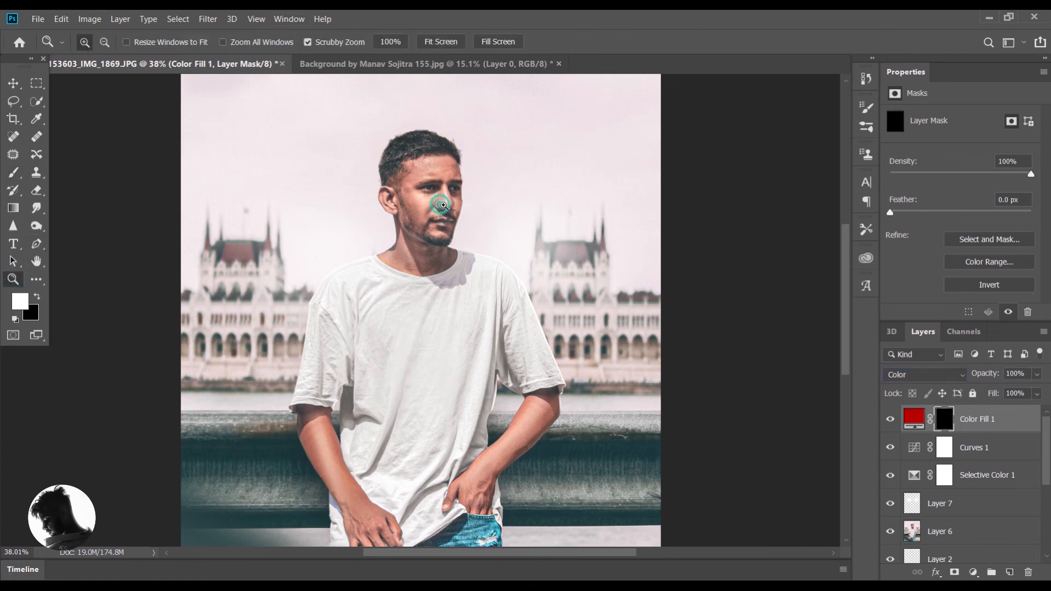
Step: Paint the man's lips white on the red fill layer's mask with a soft 24 px brush at full opacity
left_click(466, 220)
left_click(470, 223)
left_click(438, 223)
left_click(429, 226)
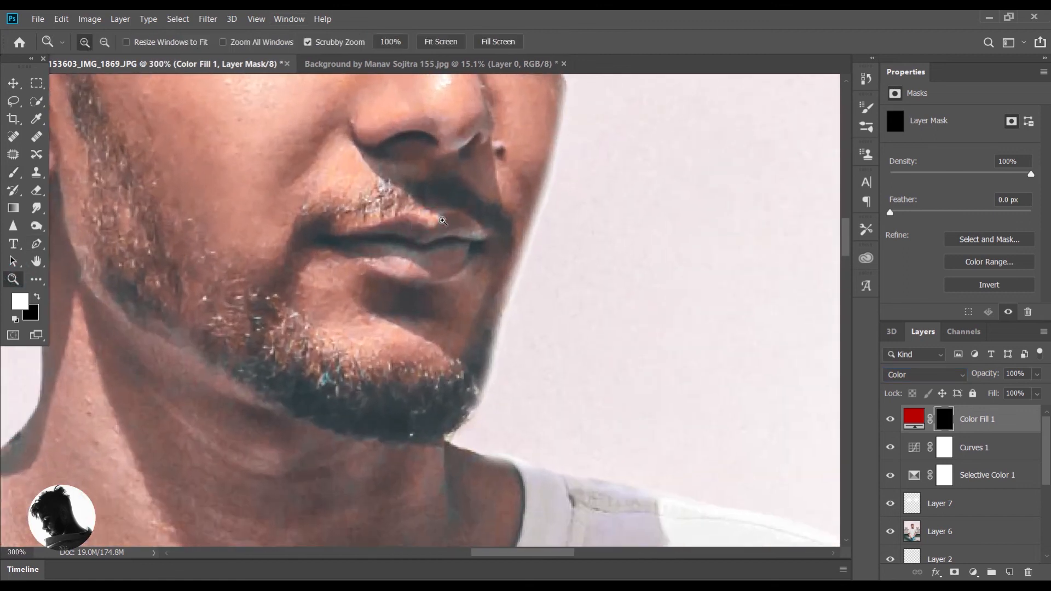
left_click(441, 220)
left_click(12, 174)
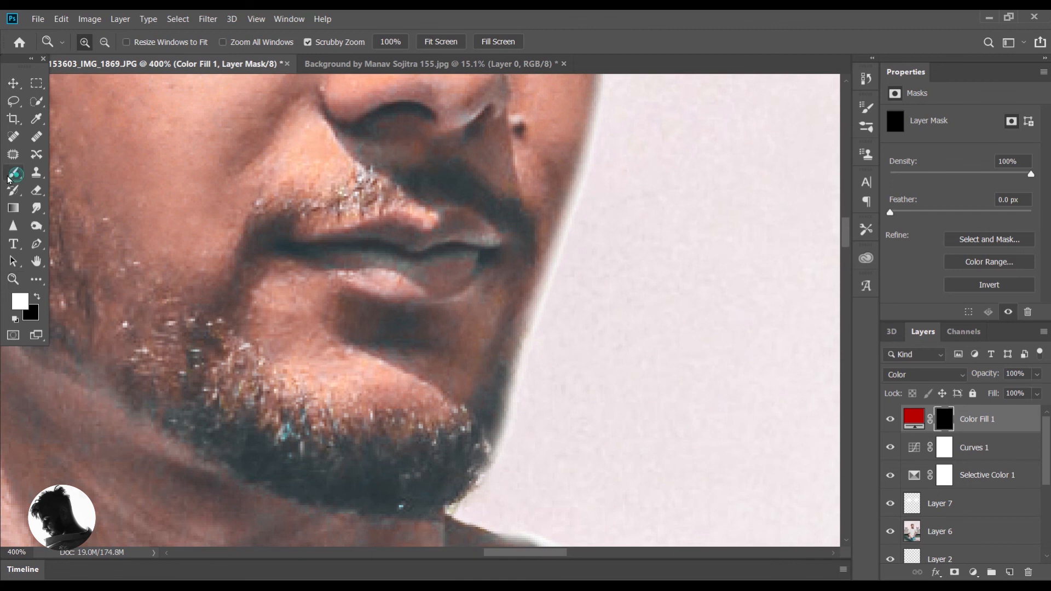
left_click_drag(516, 225, 33, 233)
left_click_drag(701, 257, 16, 255)
left_click_drag(397, 256, 430, 258)
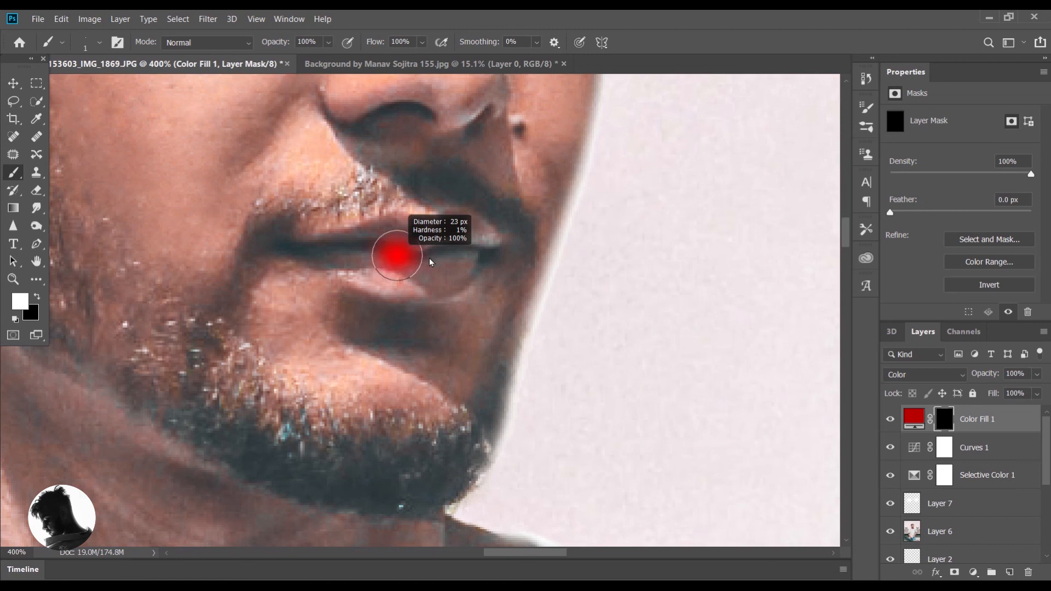
mouse_move(329, 253)
left_mouse_down()
mouse_move(379, 274)
mouse_move(447, 267)
mouse_move(473, 242)
mouse_move(419, 236)
mouse_move(348, 249)
mouse_move(406, 279)
mouse_move(459, 268)
mouse_move(496, 233)
left_mouse_up()
Step: Lower the red fill layer's opacity to 17% and check the lip tint against the whole image
left_click(1030, 374)
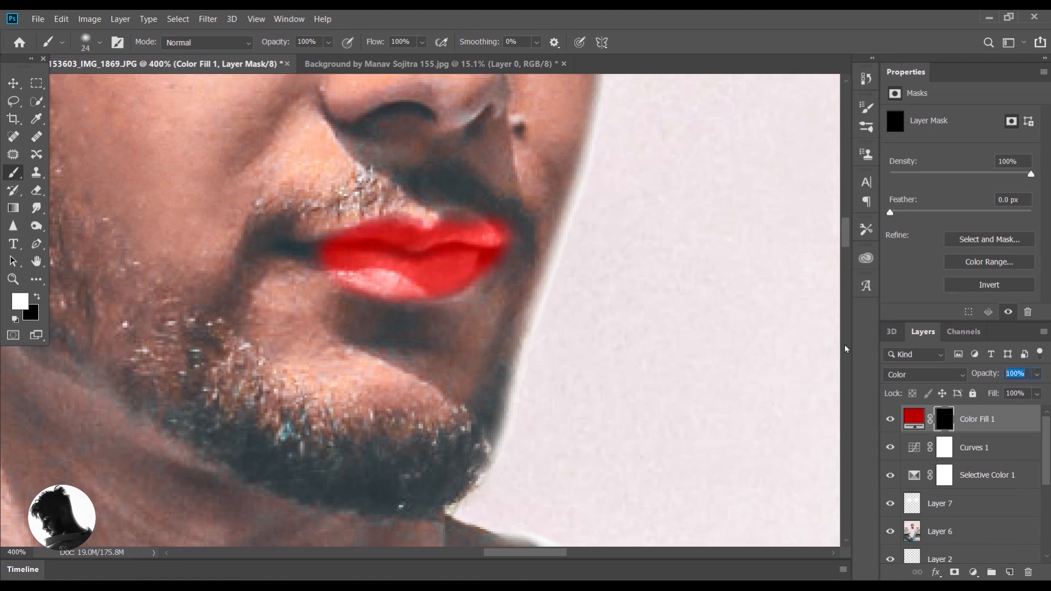
type("5")
left_click_drag(990, 378, 993, 378)
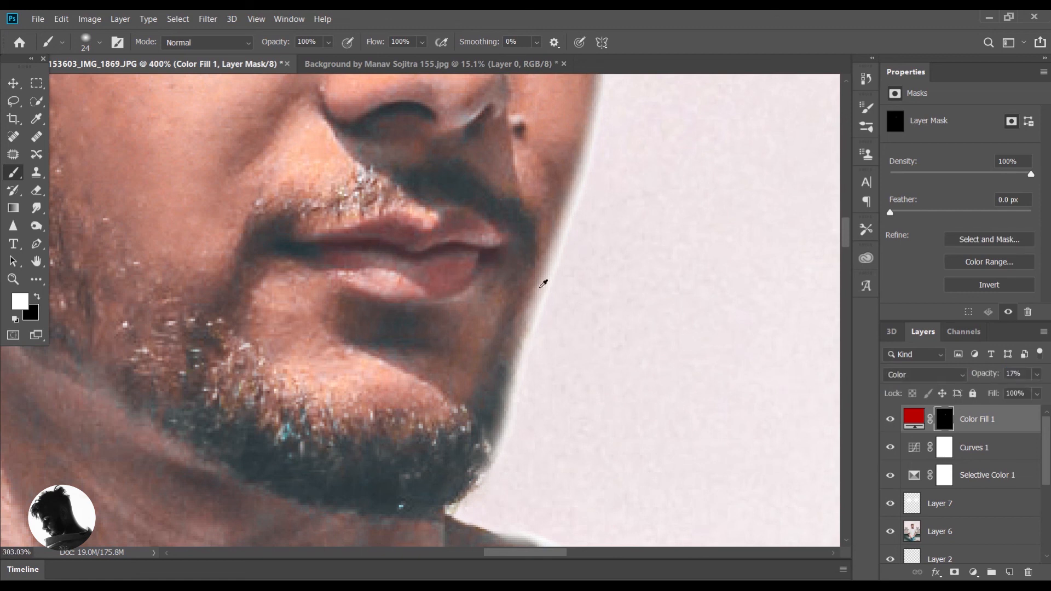
scroll(582, 335, "down", 10)
scroll(582, 336, "down", 5)
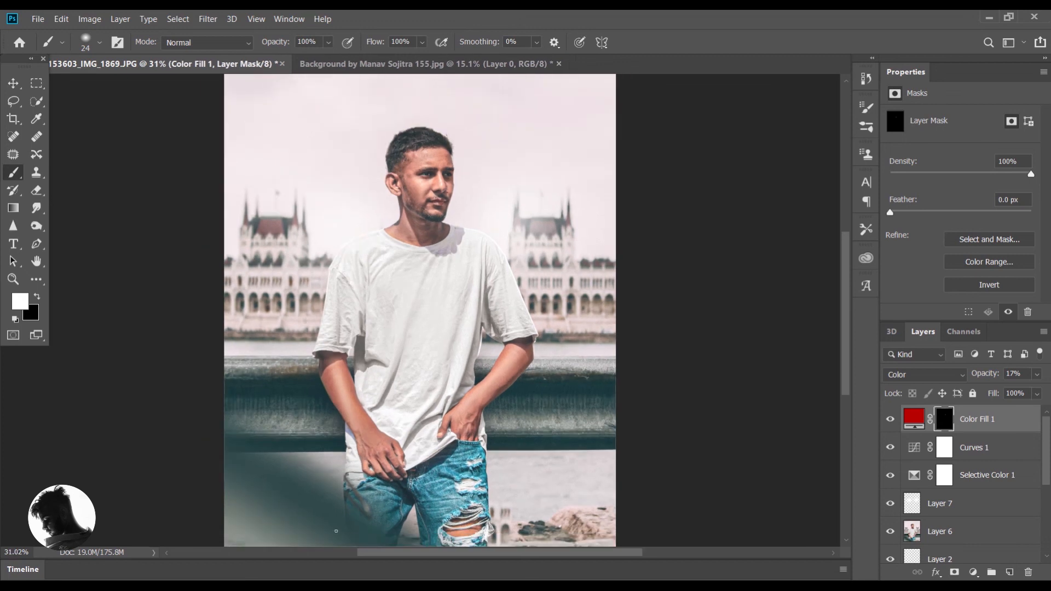
scroll(469, 420, "down", 1)
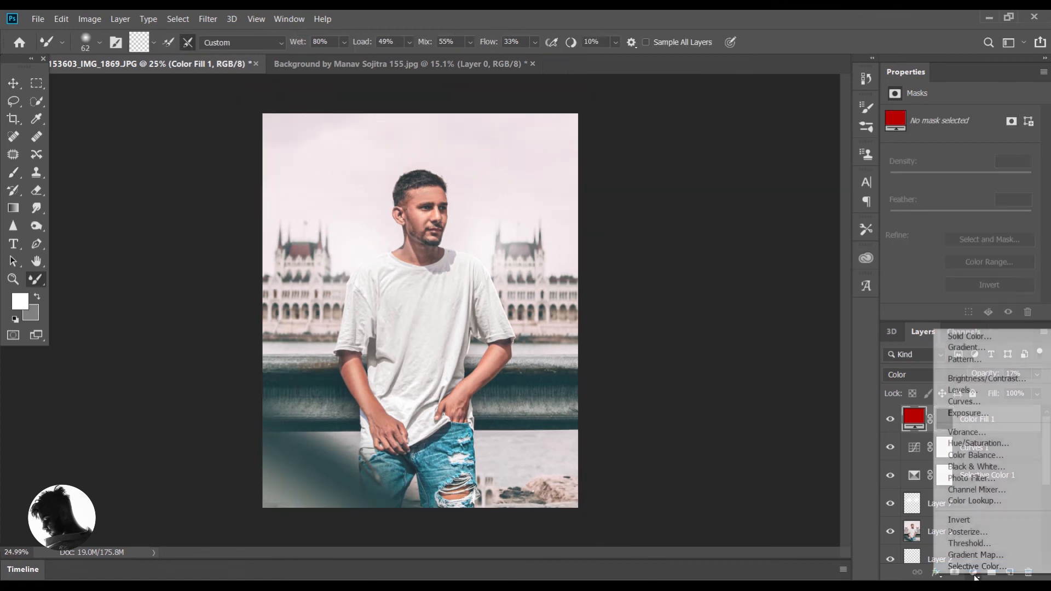
Step: Add a Selective Color adjustment layer above Color Fill 1, setting its Blacks to Cyan +21, Magenta +19 and Black +22
left_click(964, 574)
left_click(977, 132)
left_click(948, 236)
left_click(978, 253)
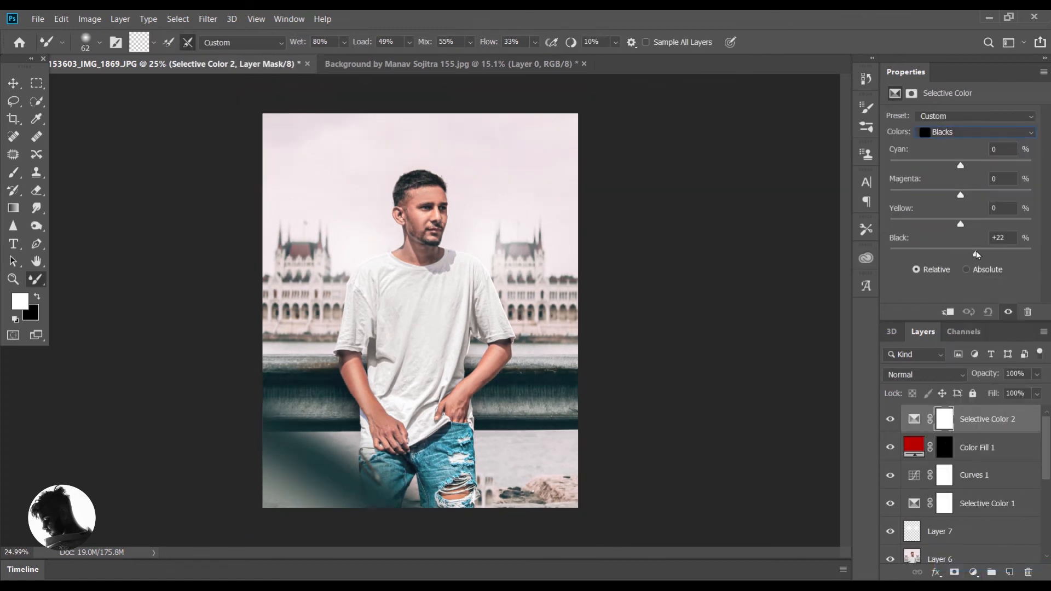
left_click_drag(982, 255, 976, 254)
left_click_drag(967, 195, 975, 198)
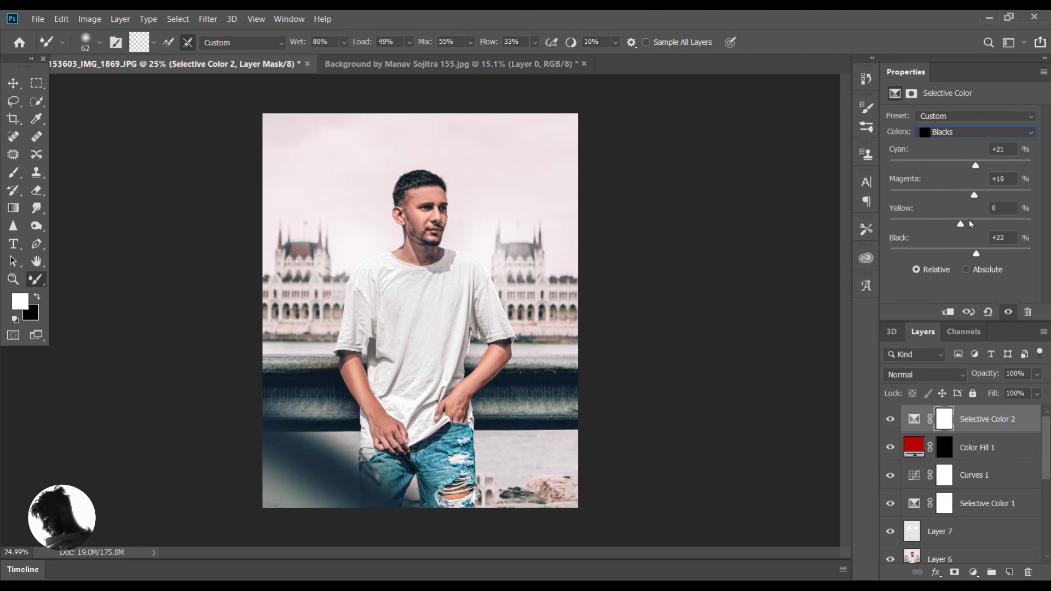
Step: In Selective Color 2, set the Cyans to Yellow +30 and Black +33, and the Whites to Black +34
left_click(940, 138)
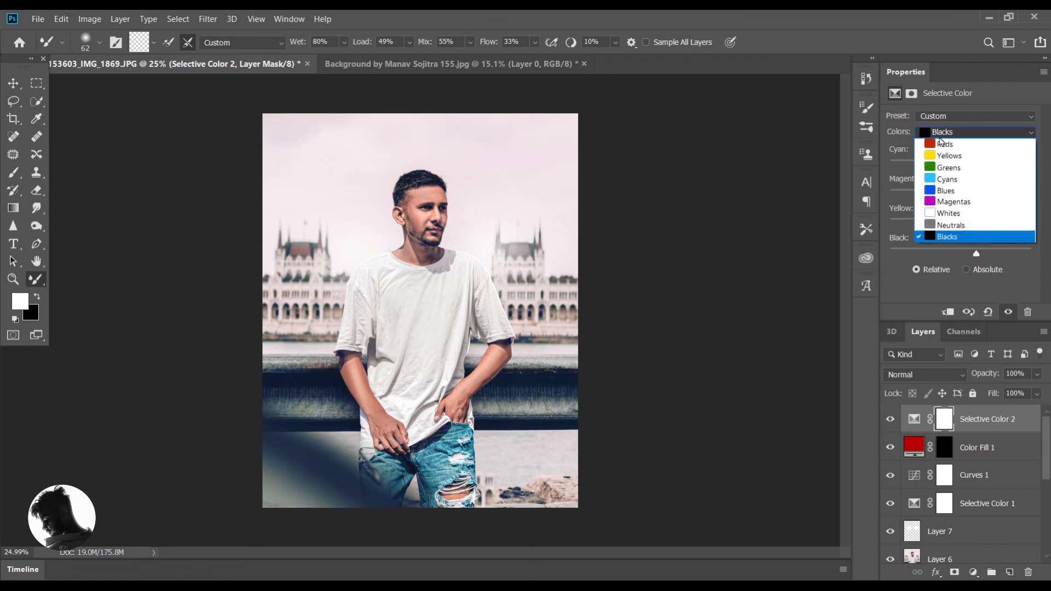
left_click(950, 180)
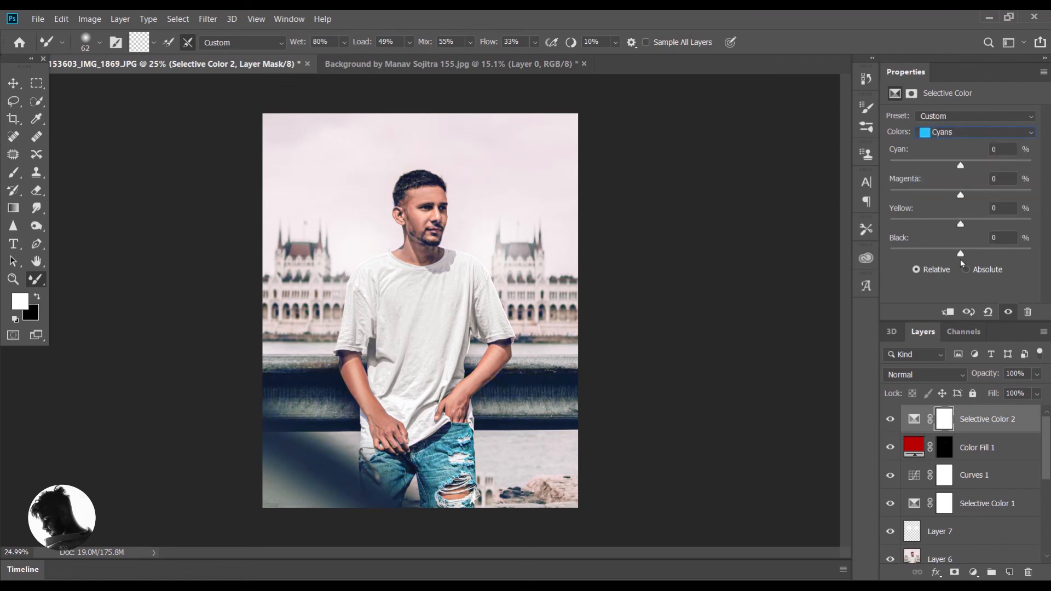
left_click_drag(961, 254, 989, 225)
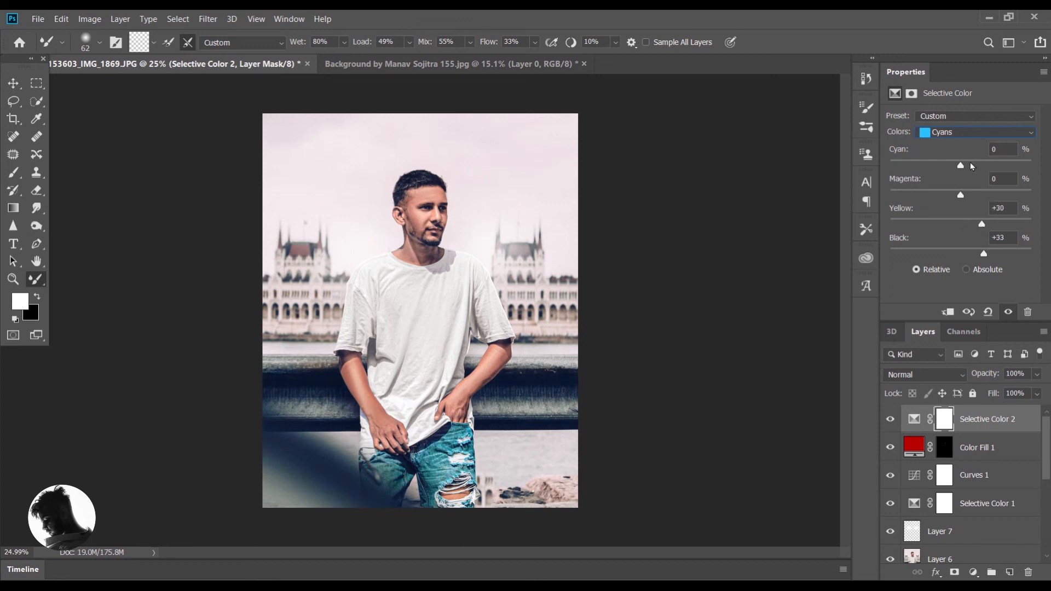
left_click(946, 134)
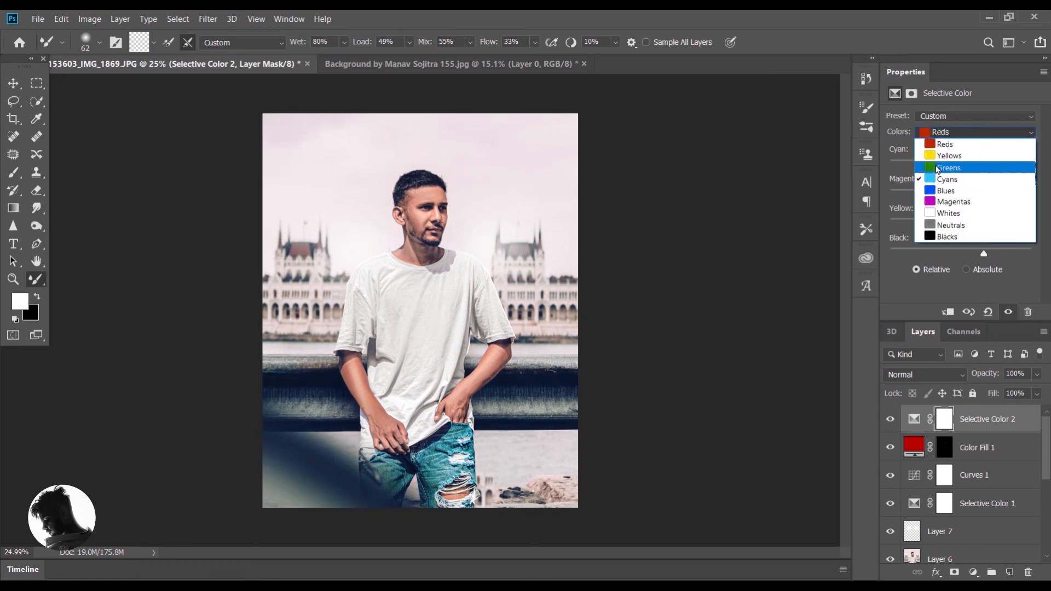
left_click(962, 210)
left_click_drag(960, 249, 984, 267)
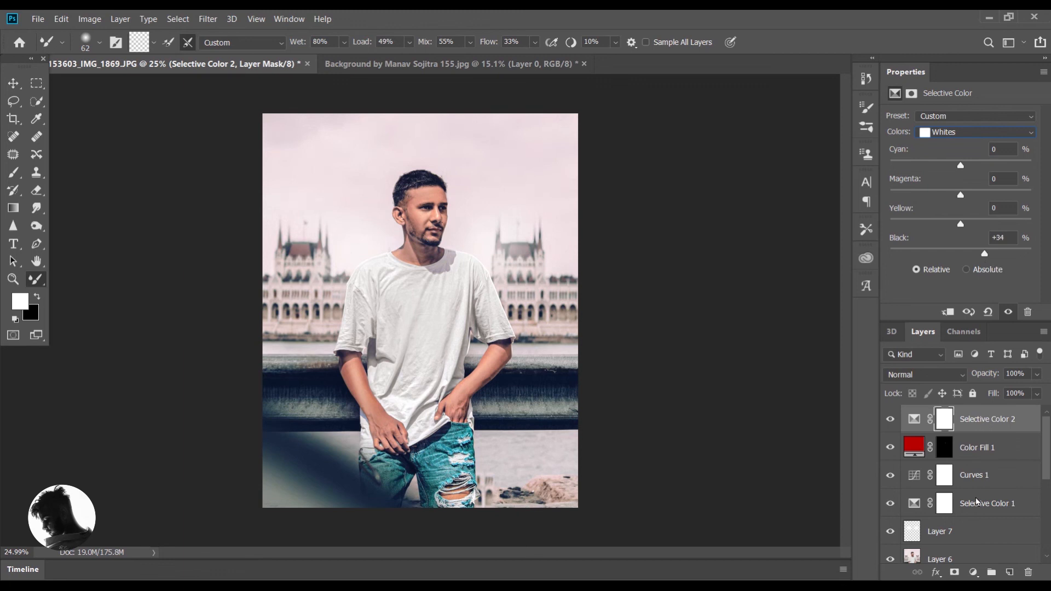
Step: Add a Brightness/Contrast adjustment layer above Selective Color 2 with Contrast 22, and lower the layer's opacity to 70%
left_click(973, 572)
left_click(975, 382)
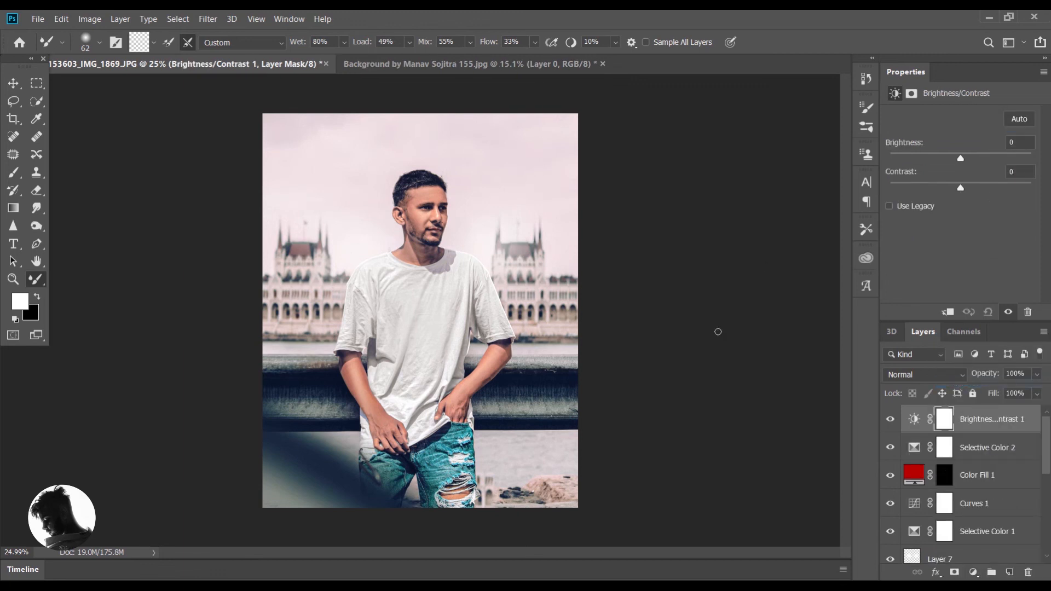
mouse_move(971, 190)
left_mouse_down()
mouse_move(994, 192)
mouse_move(976, 189)
left_mouse_up()
left_click_drag(979, 377, 960, 372)
scroll(611, 365, "down", 1)
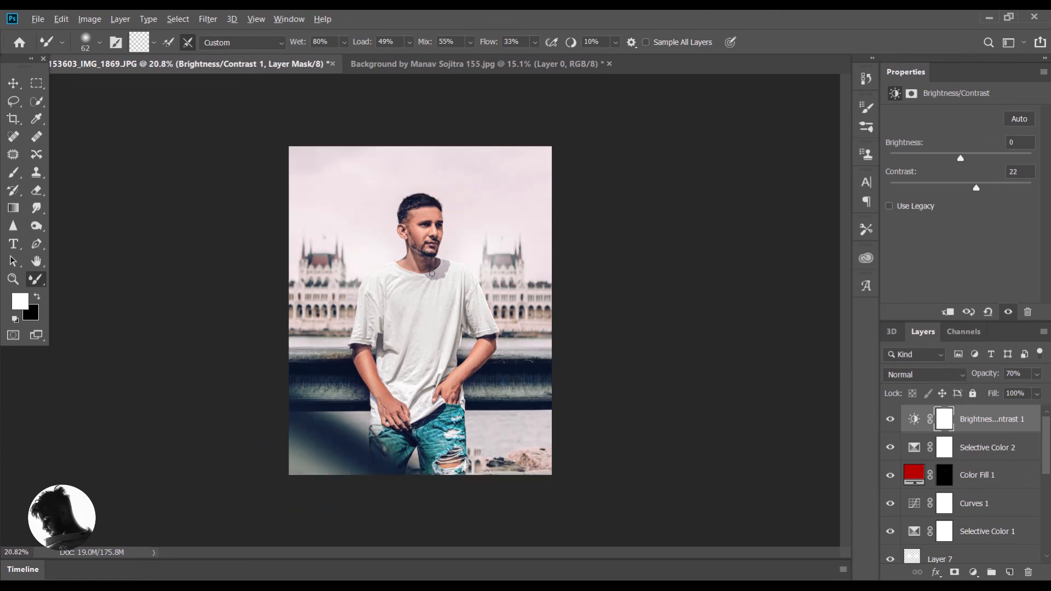
scroll(432, 273, "up", 1)
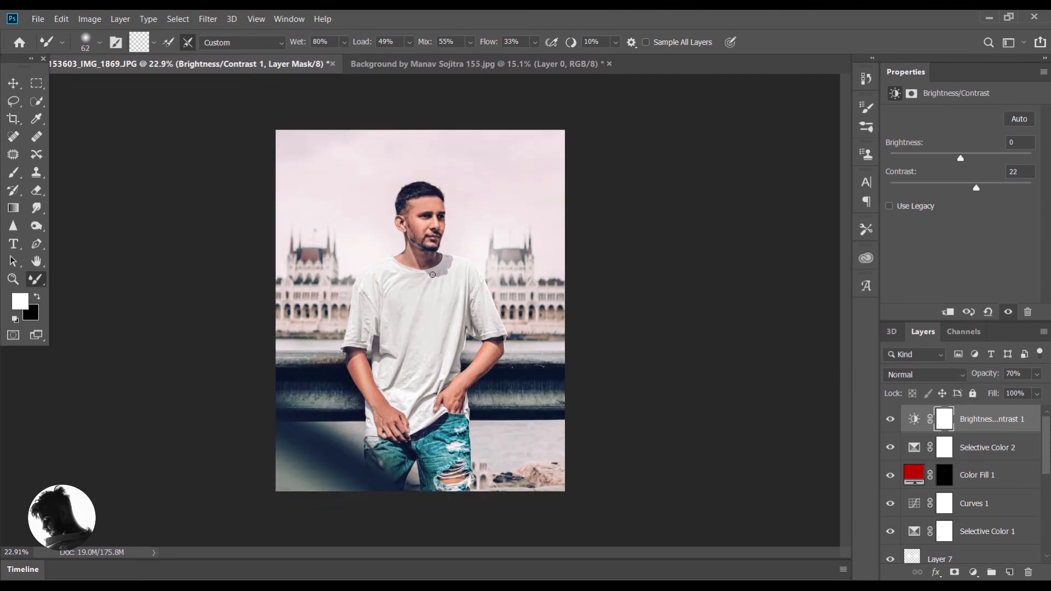